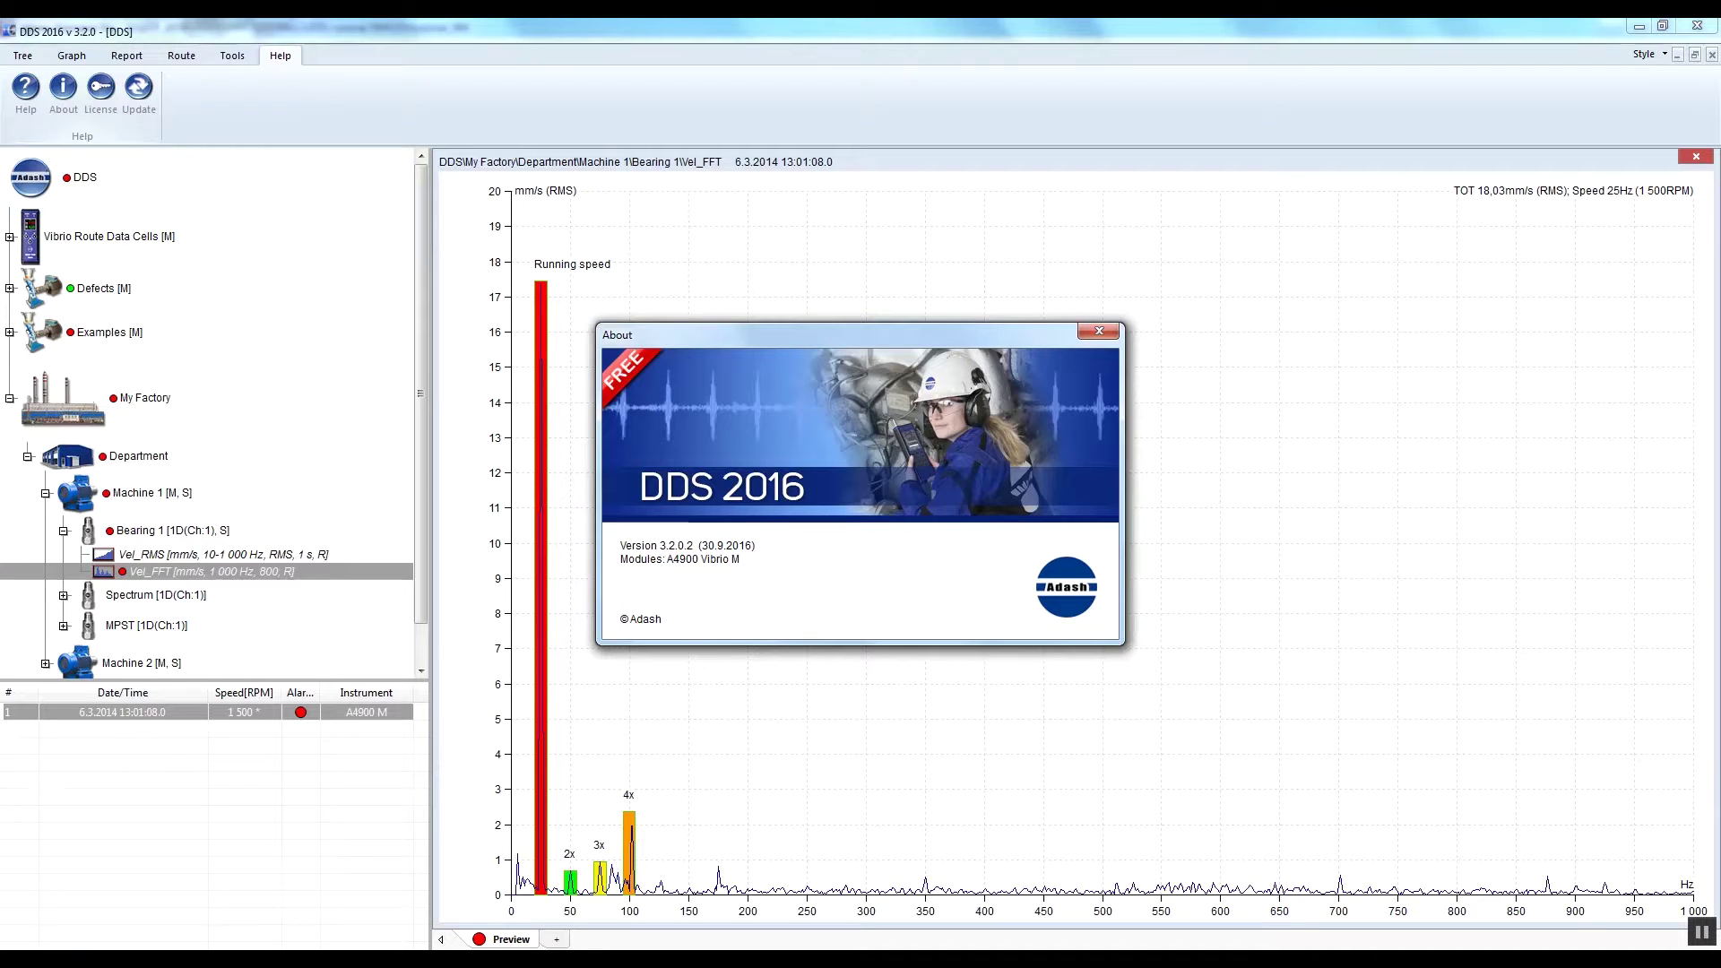
- Close About, zoom the Vel_FFT spectrum, and review the 2x band's limits in Spectrum Data Cell
left_click(1098, 331)
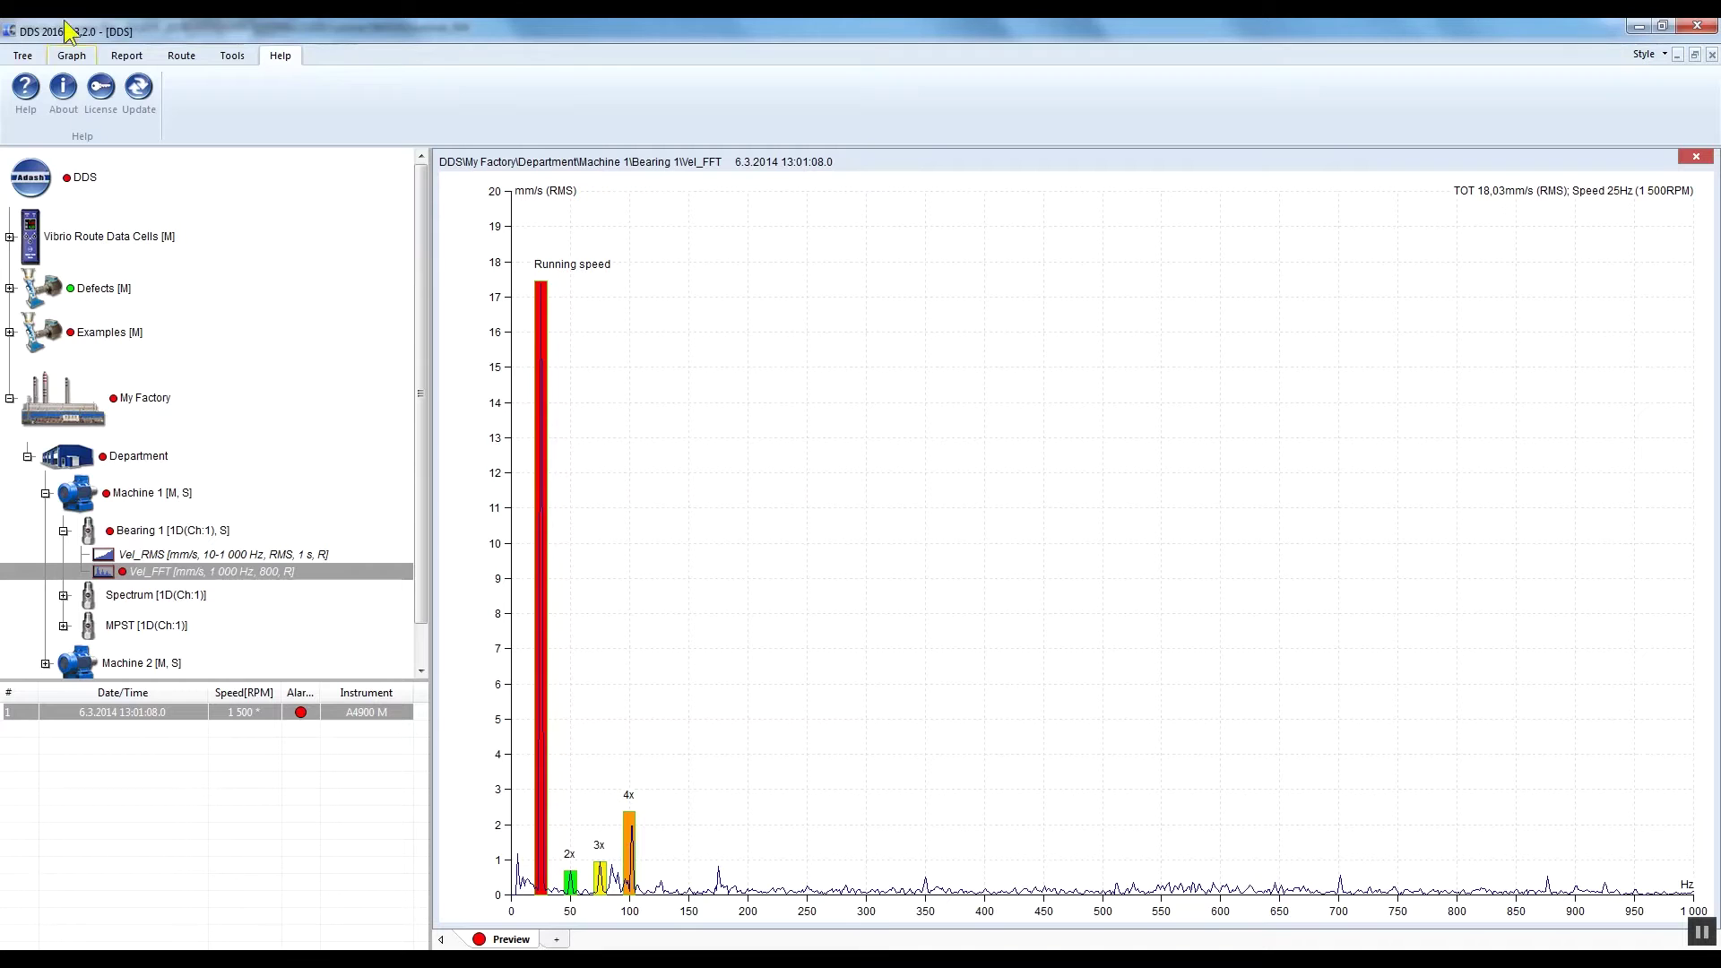
left_click(72, 56)
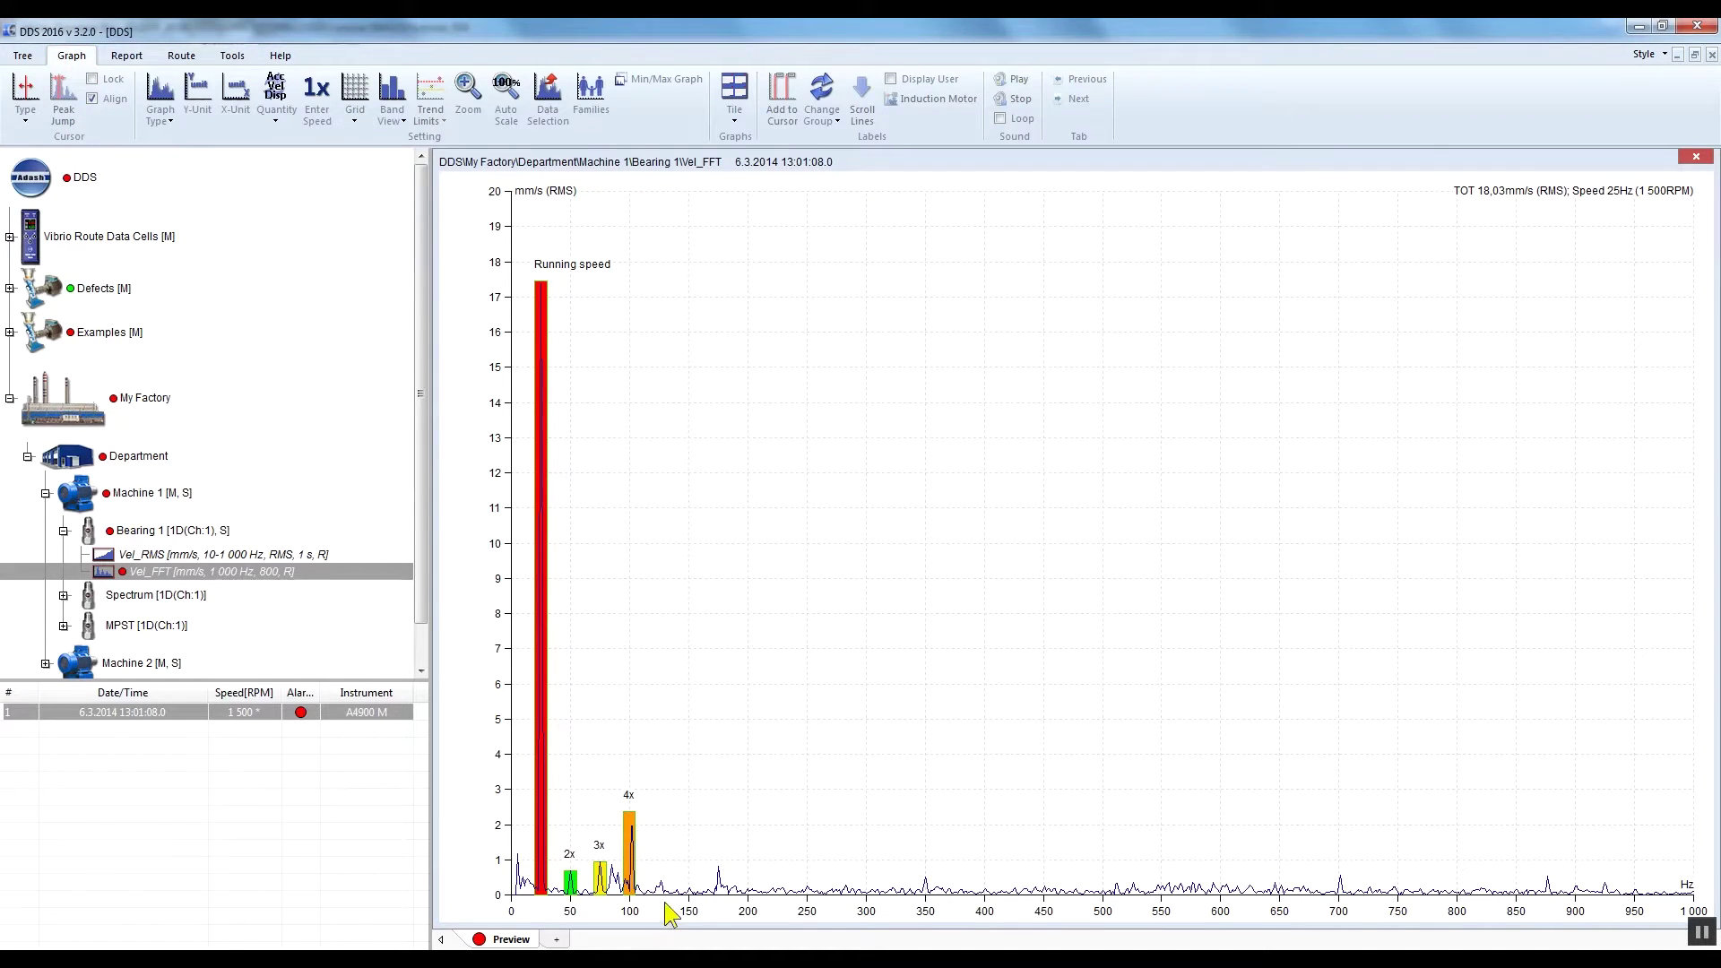
left_click_drag(666, 909, 477, 894)
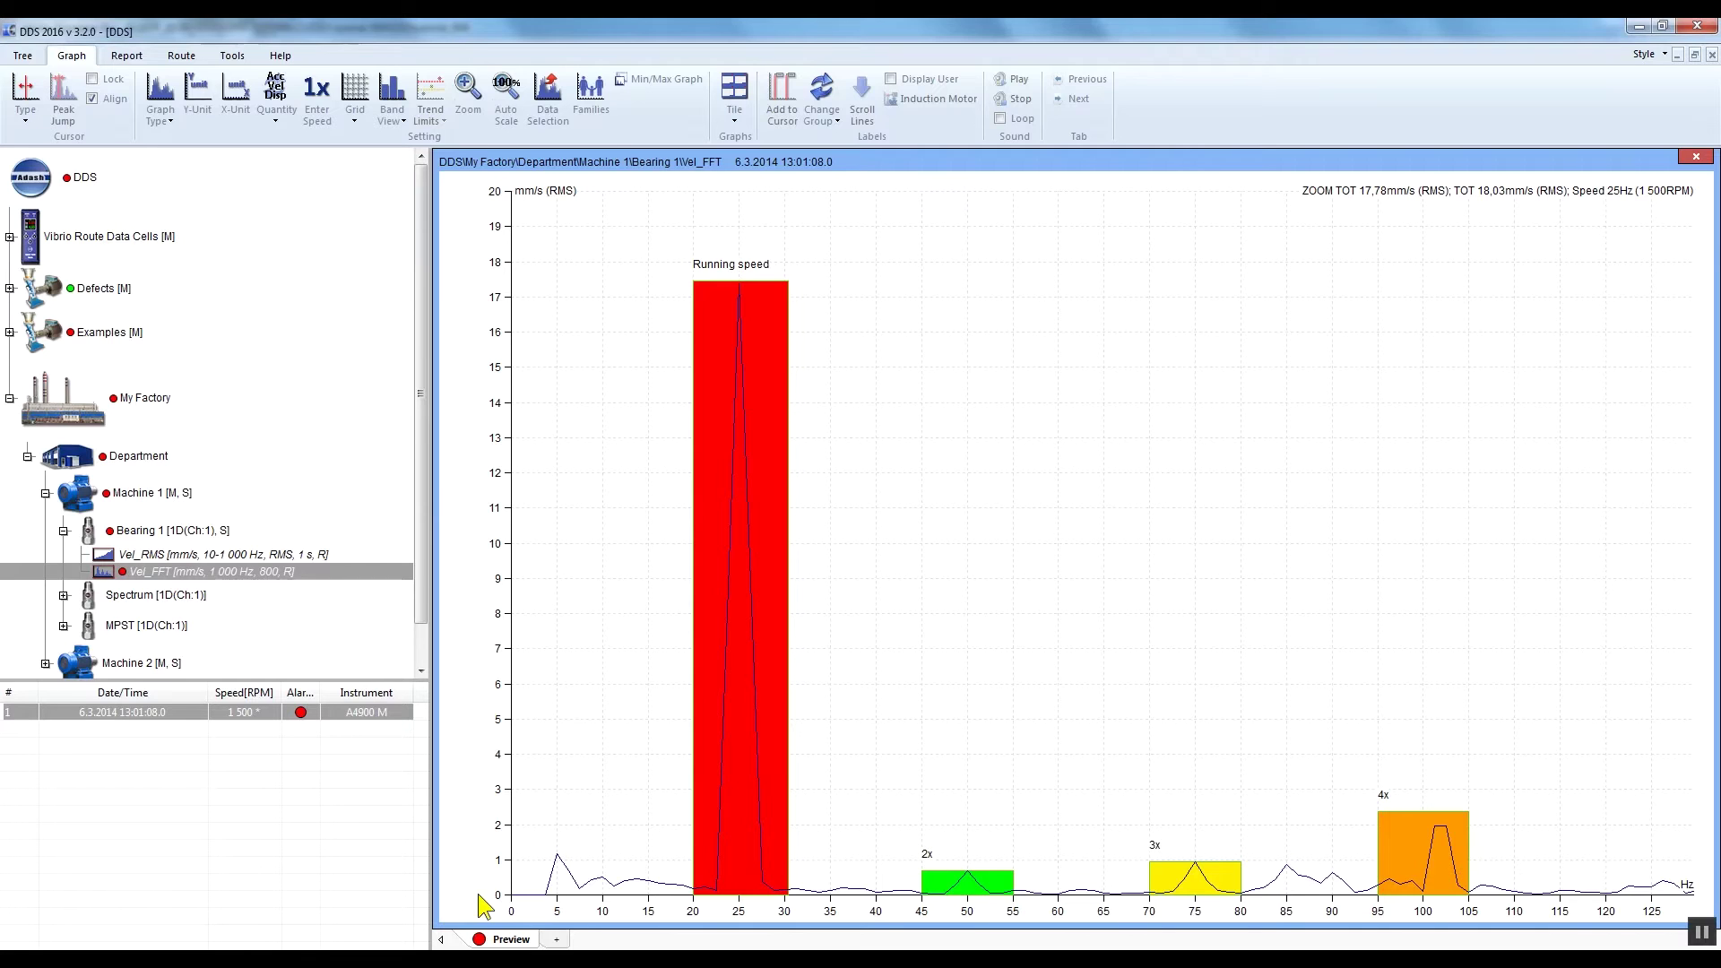
double_click(699, 545)
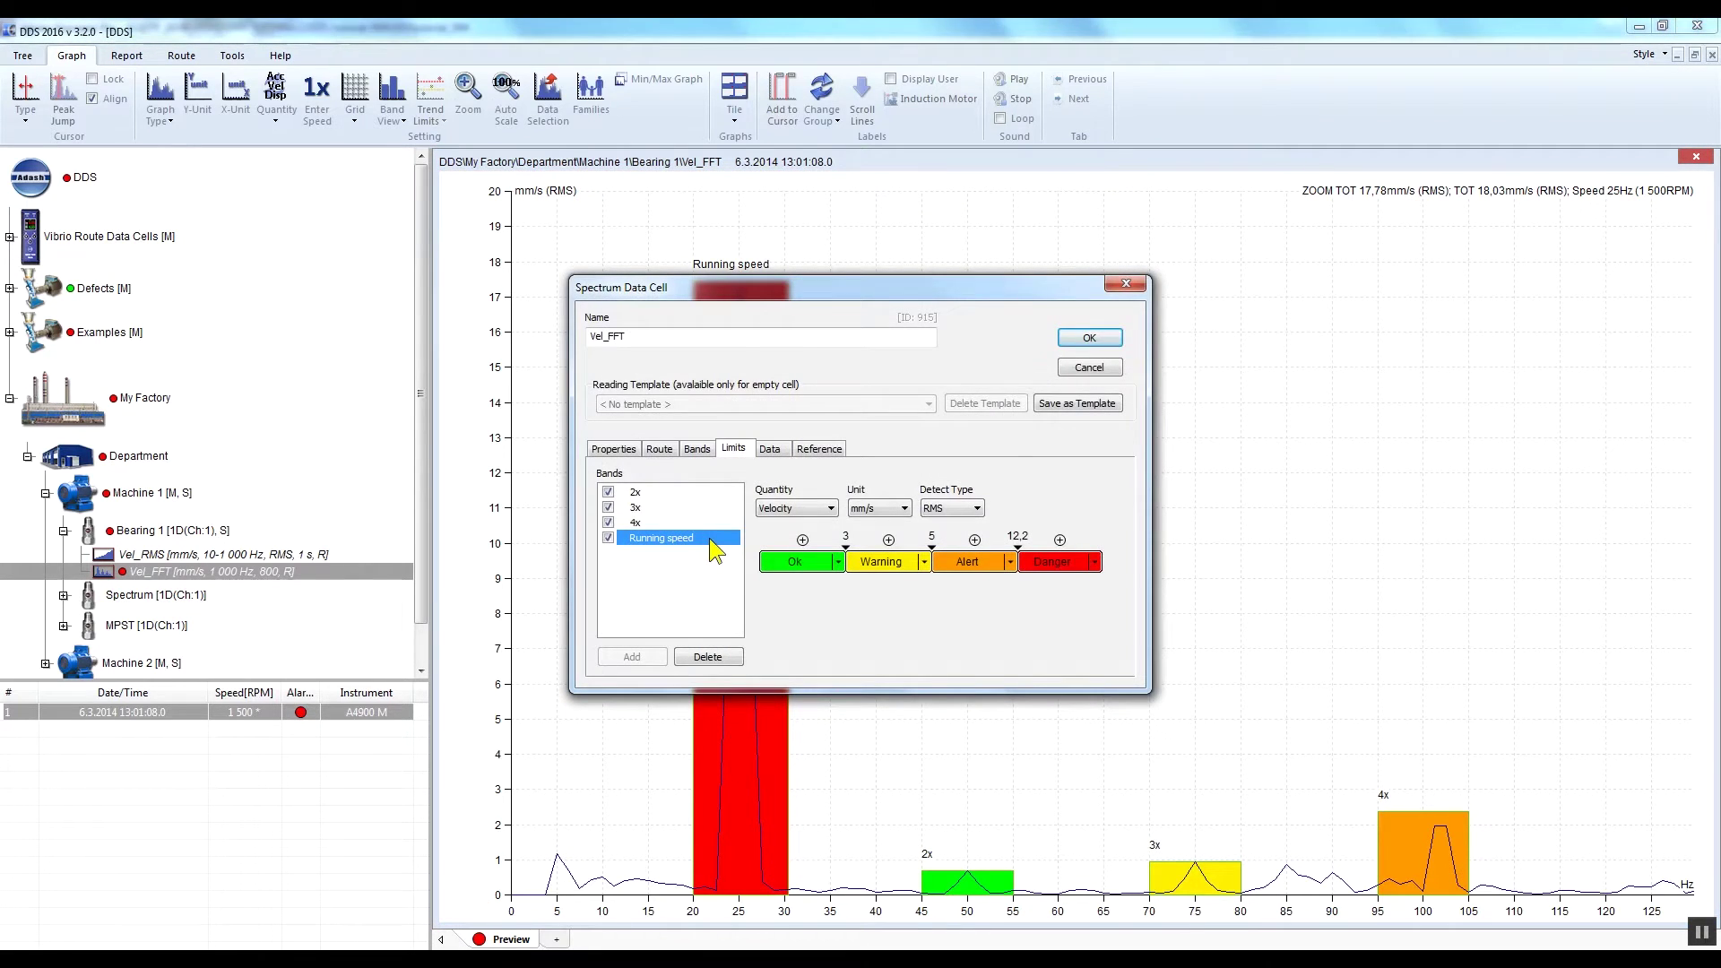
left_click(668, 495)
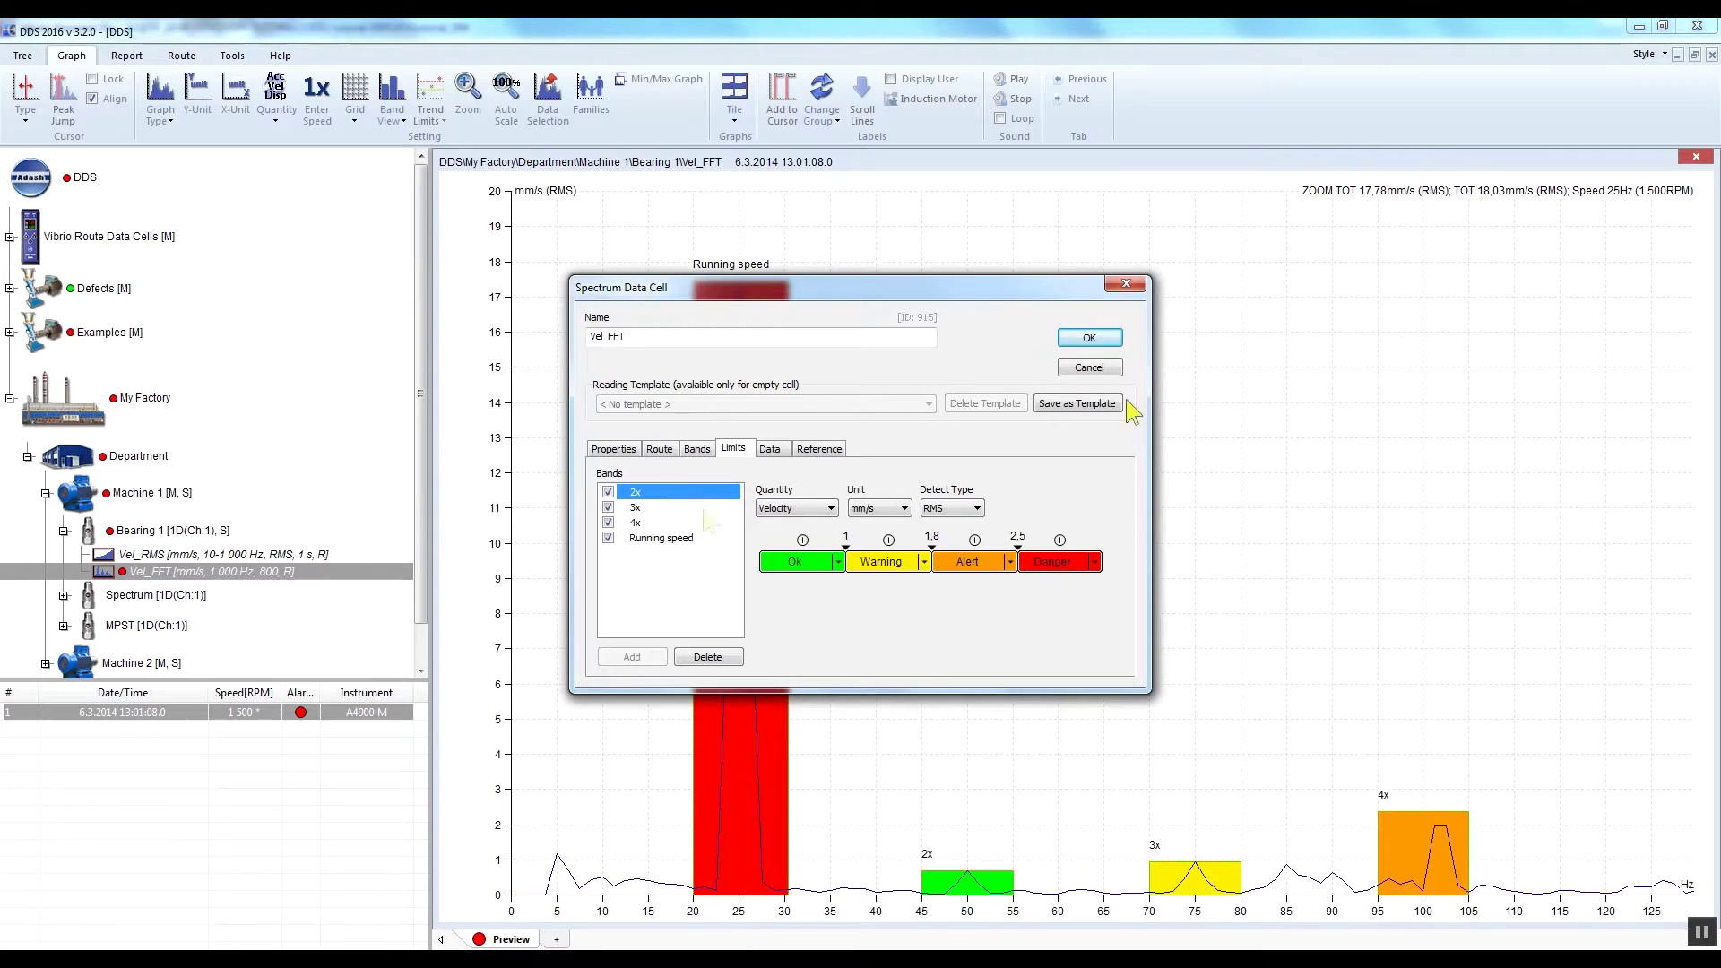
left_click(1115, 338)
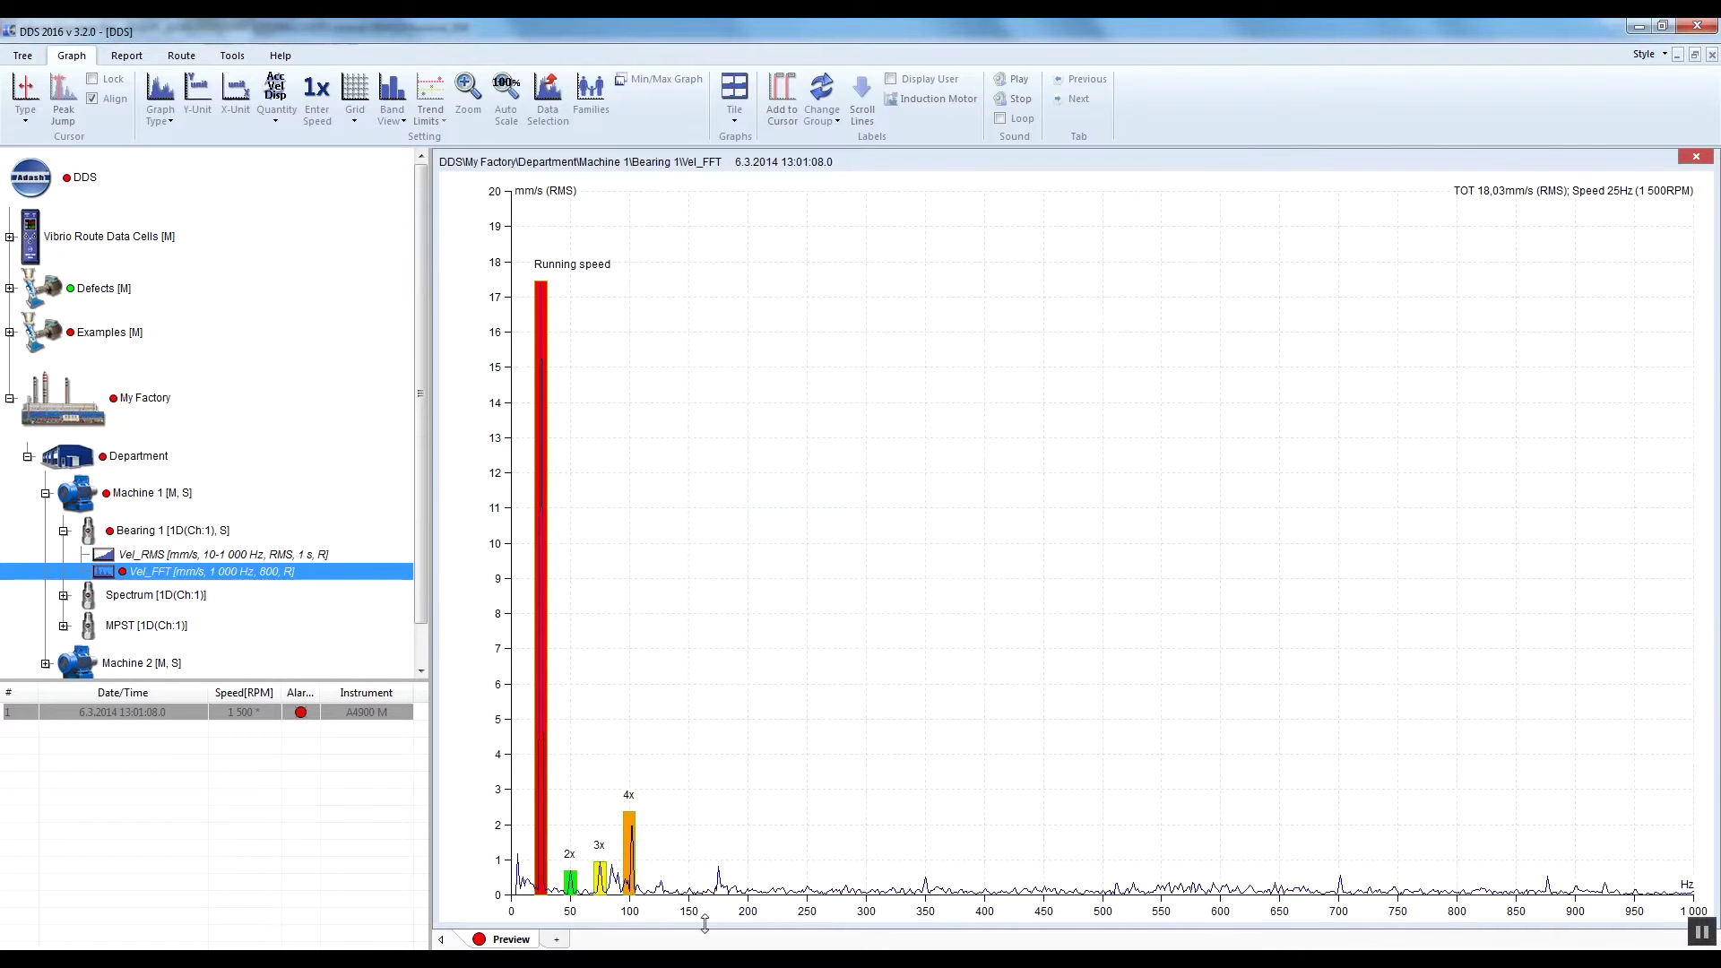
- Zoom the spectrum, show bands with limit zones, then display Bearing 1's Vel_RMS trend and spectrum
left_click_drag(713, 922, 462, 906)
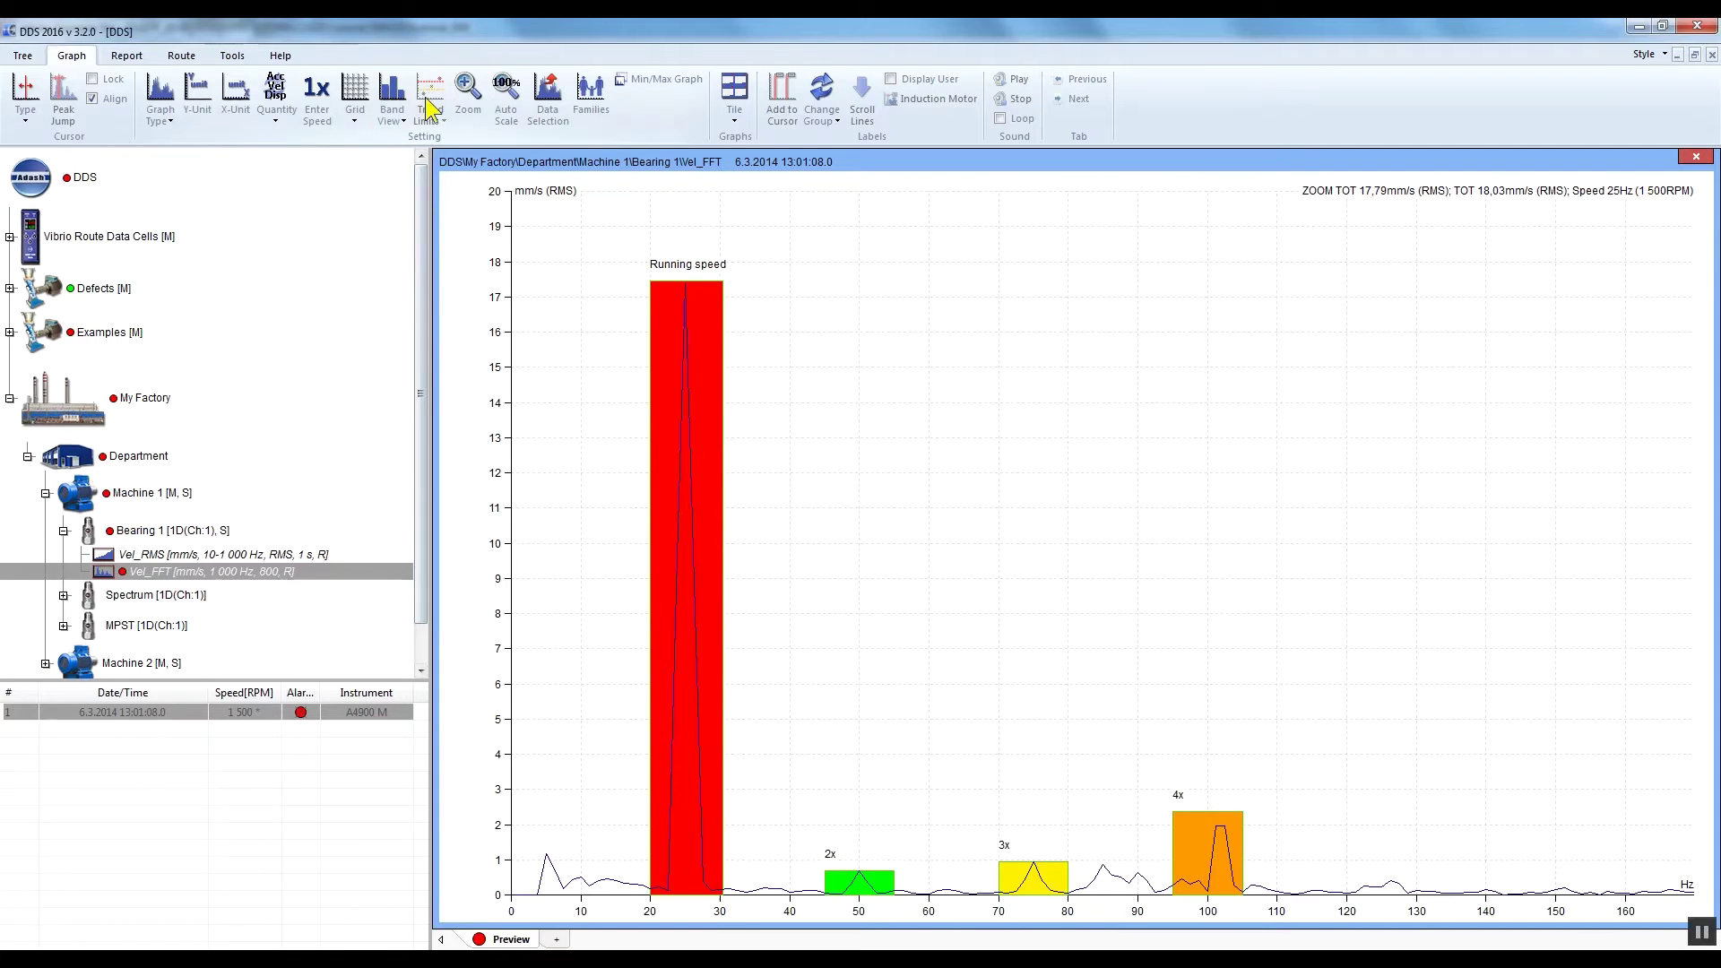
left_click(393, 109)
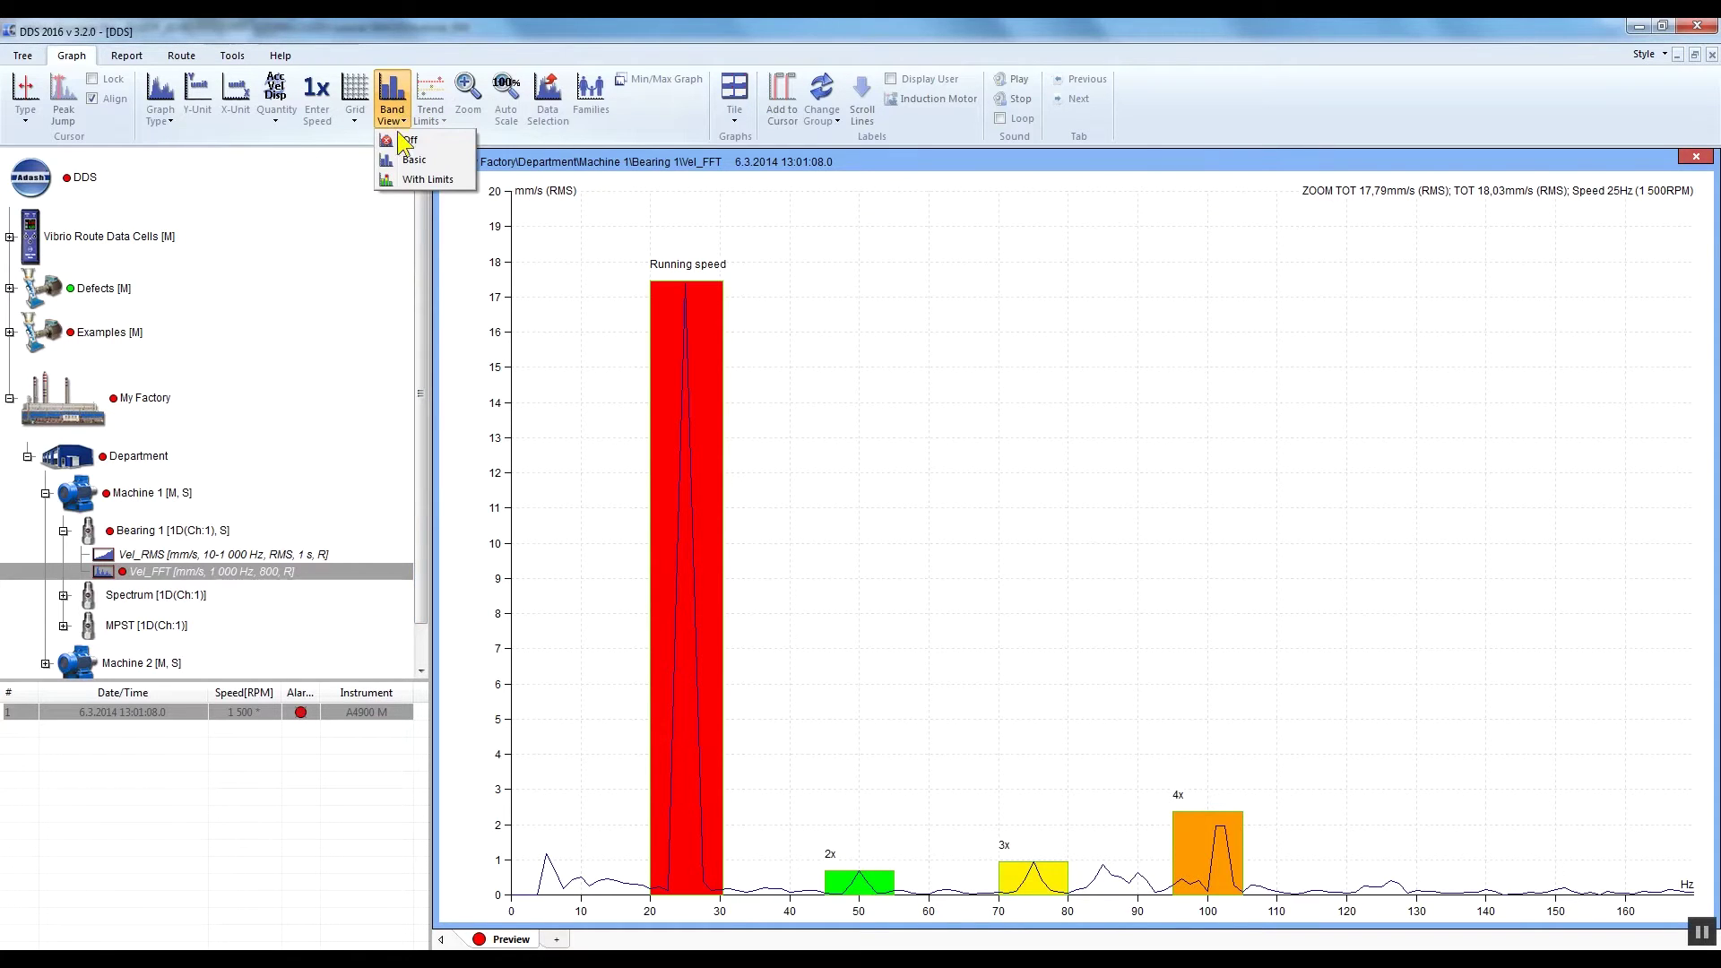
left_click(419, 182)
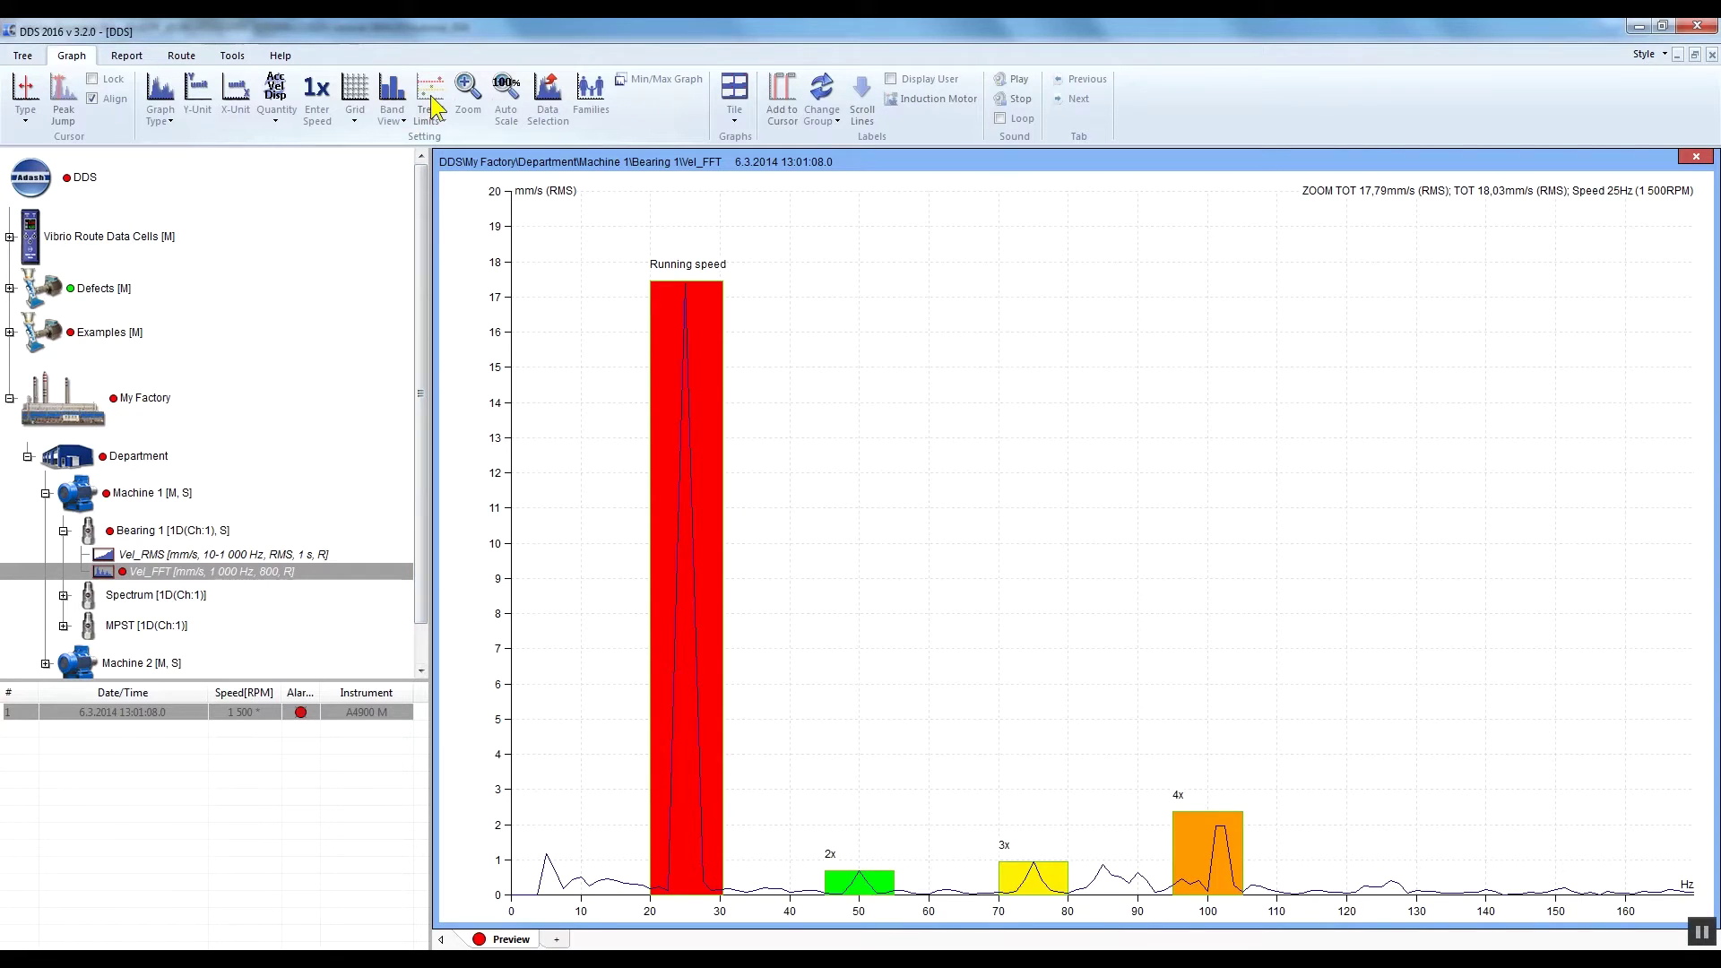
left_click(289, 530)
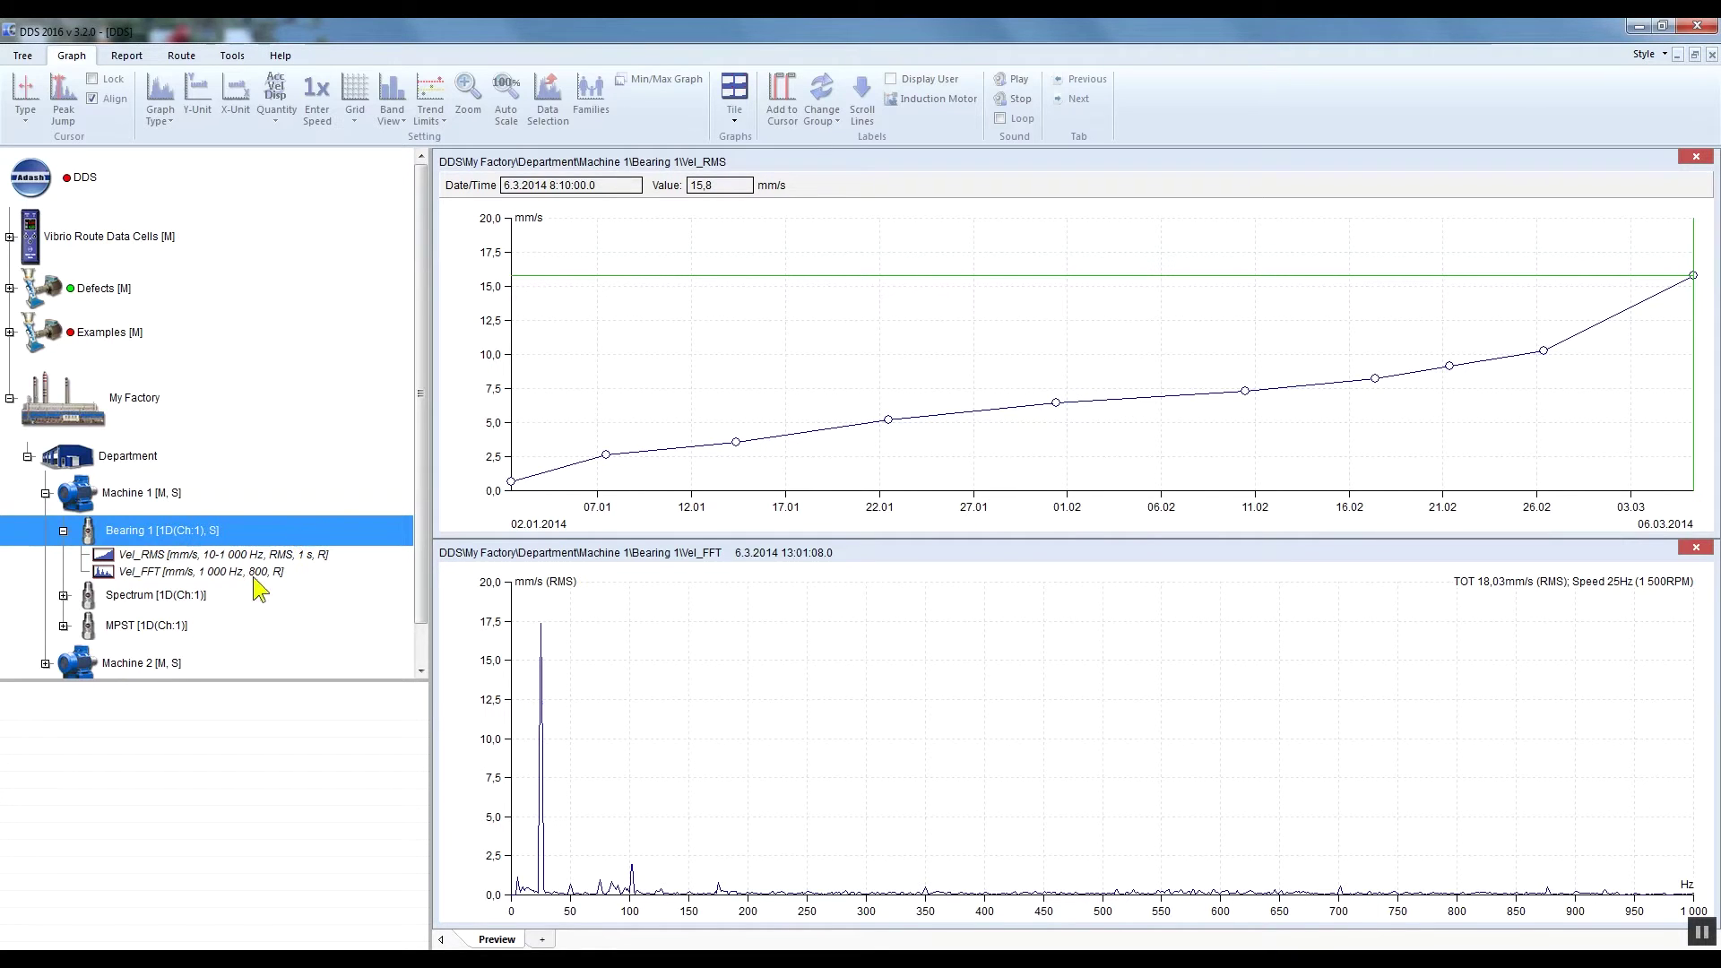
- Select Vel_FFT under Bearing 1 to display its spectrum full-size
left_click(152, 573)
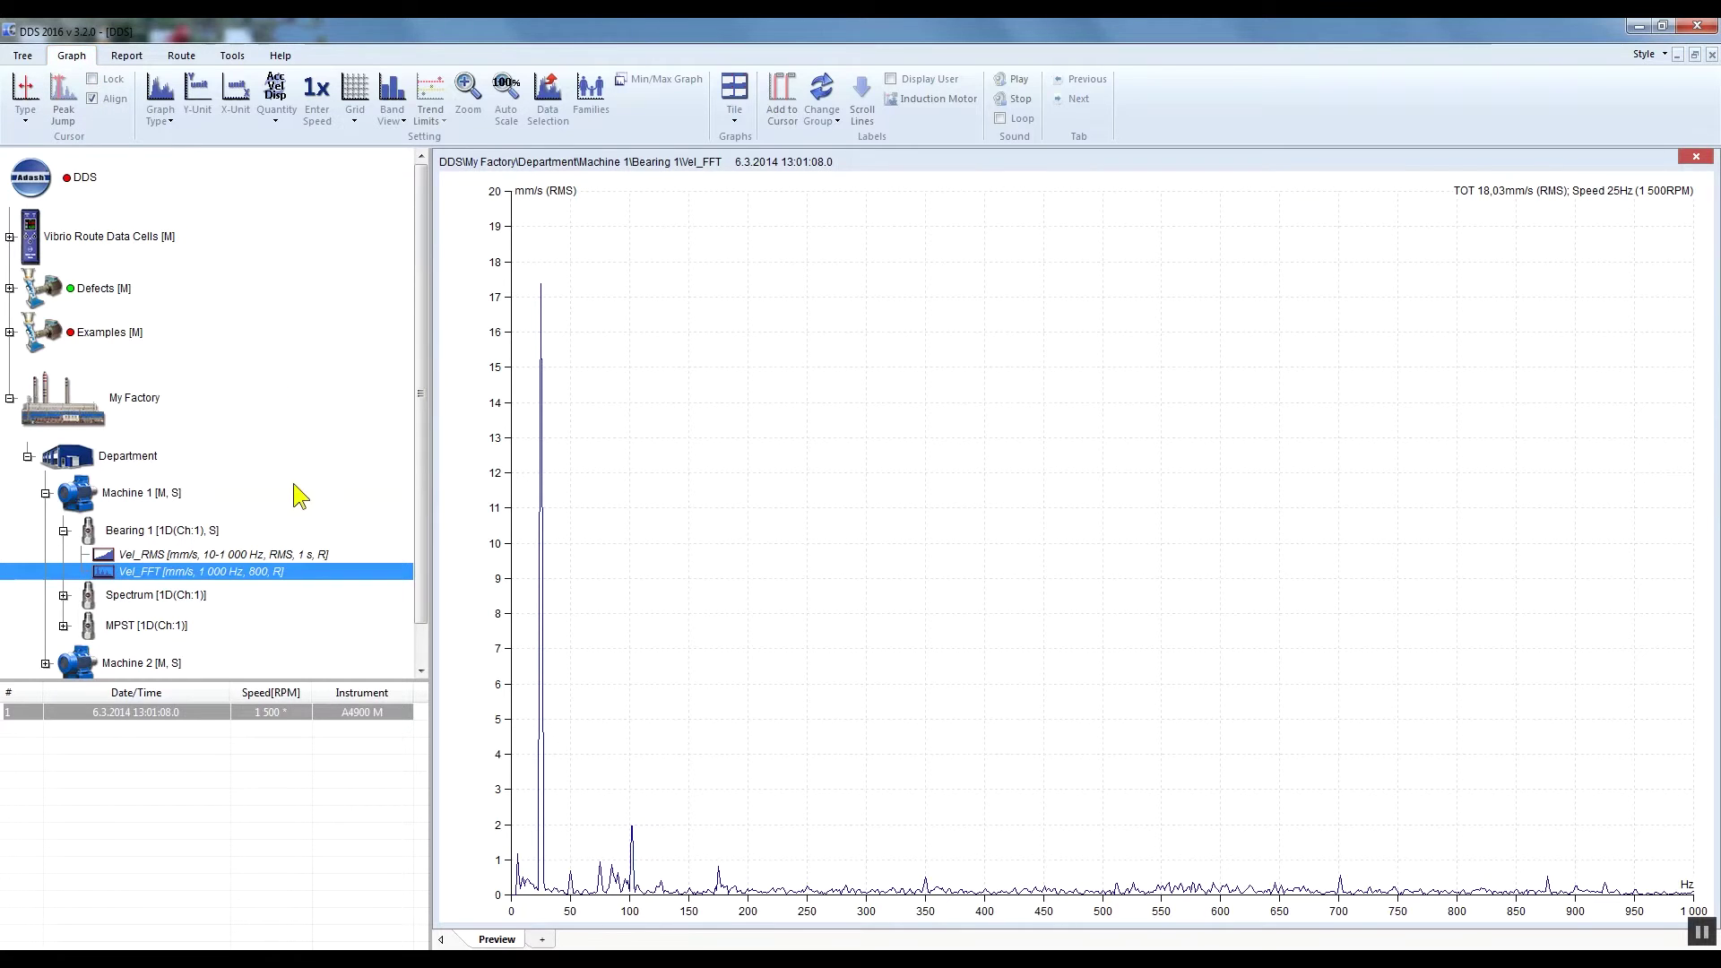
- Add a new band named 'Running speed' in the Vel_FFT properties' Bands list
right_click(298, 568)
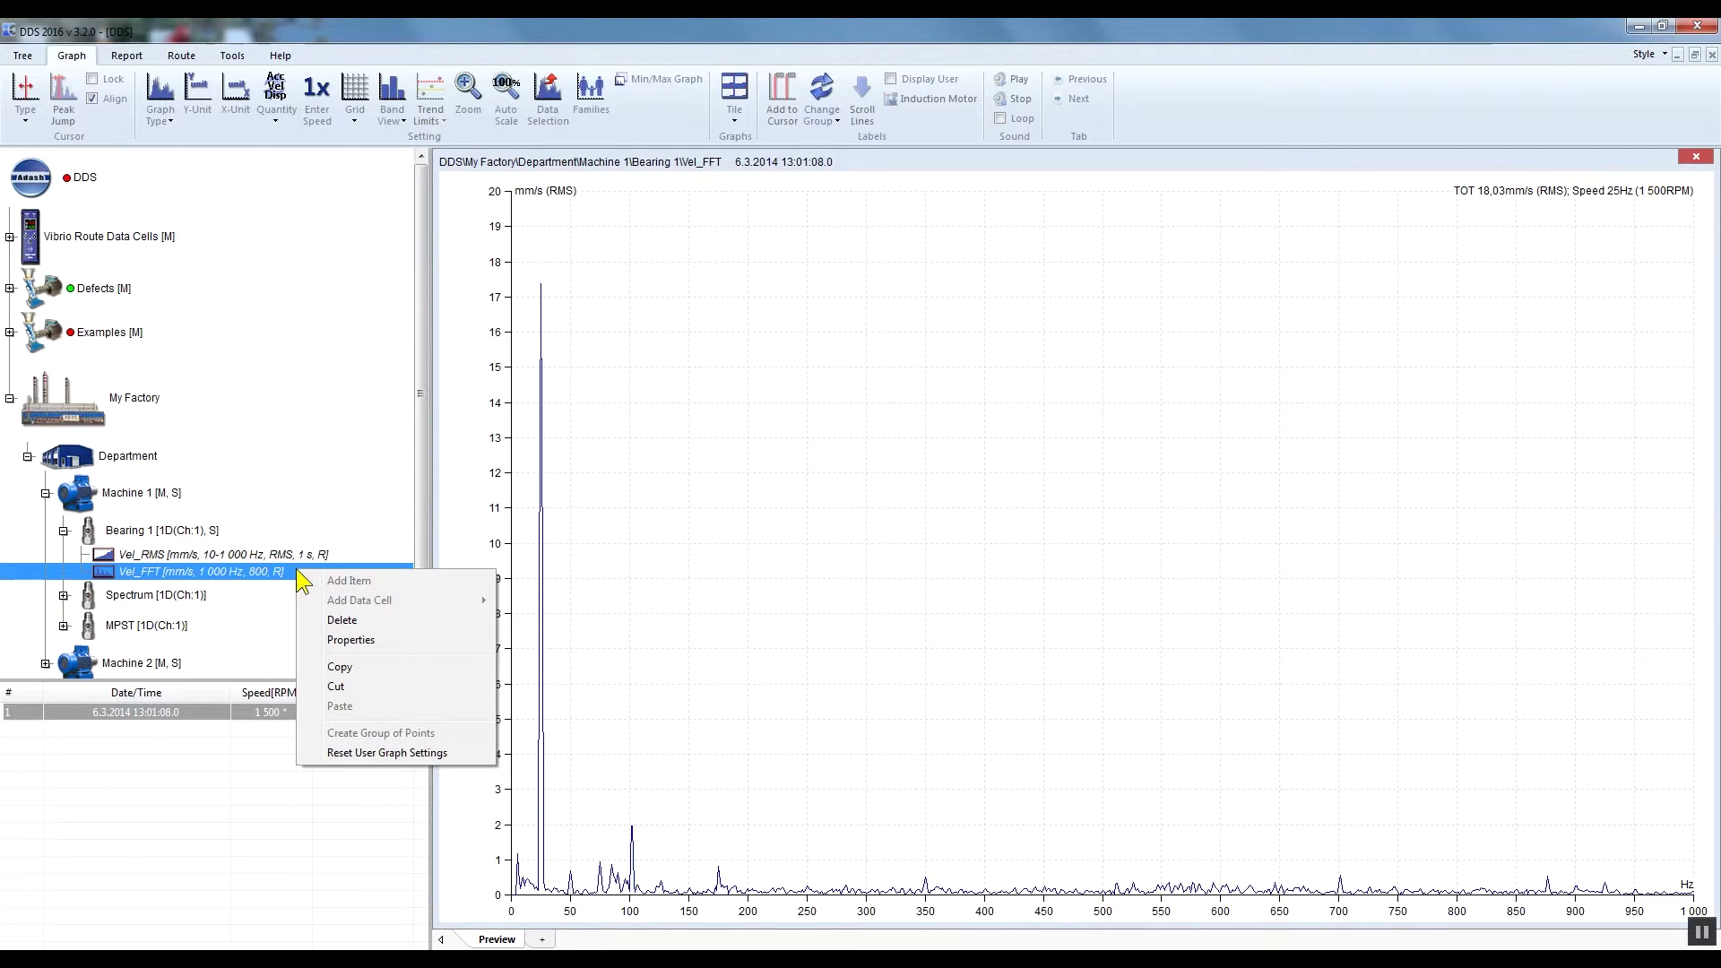
left_click(407, 639)
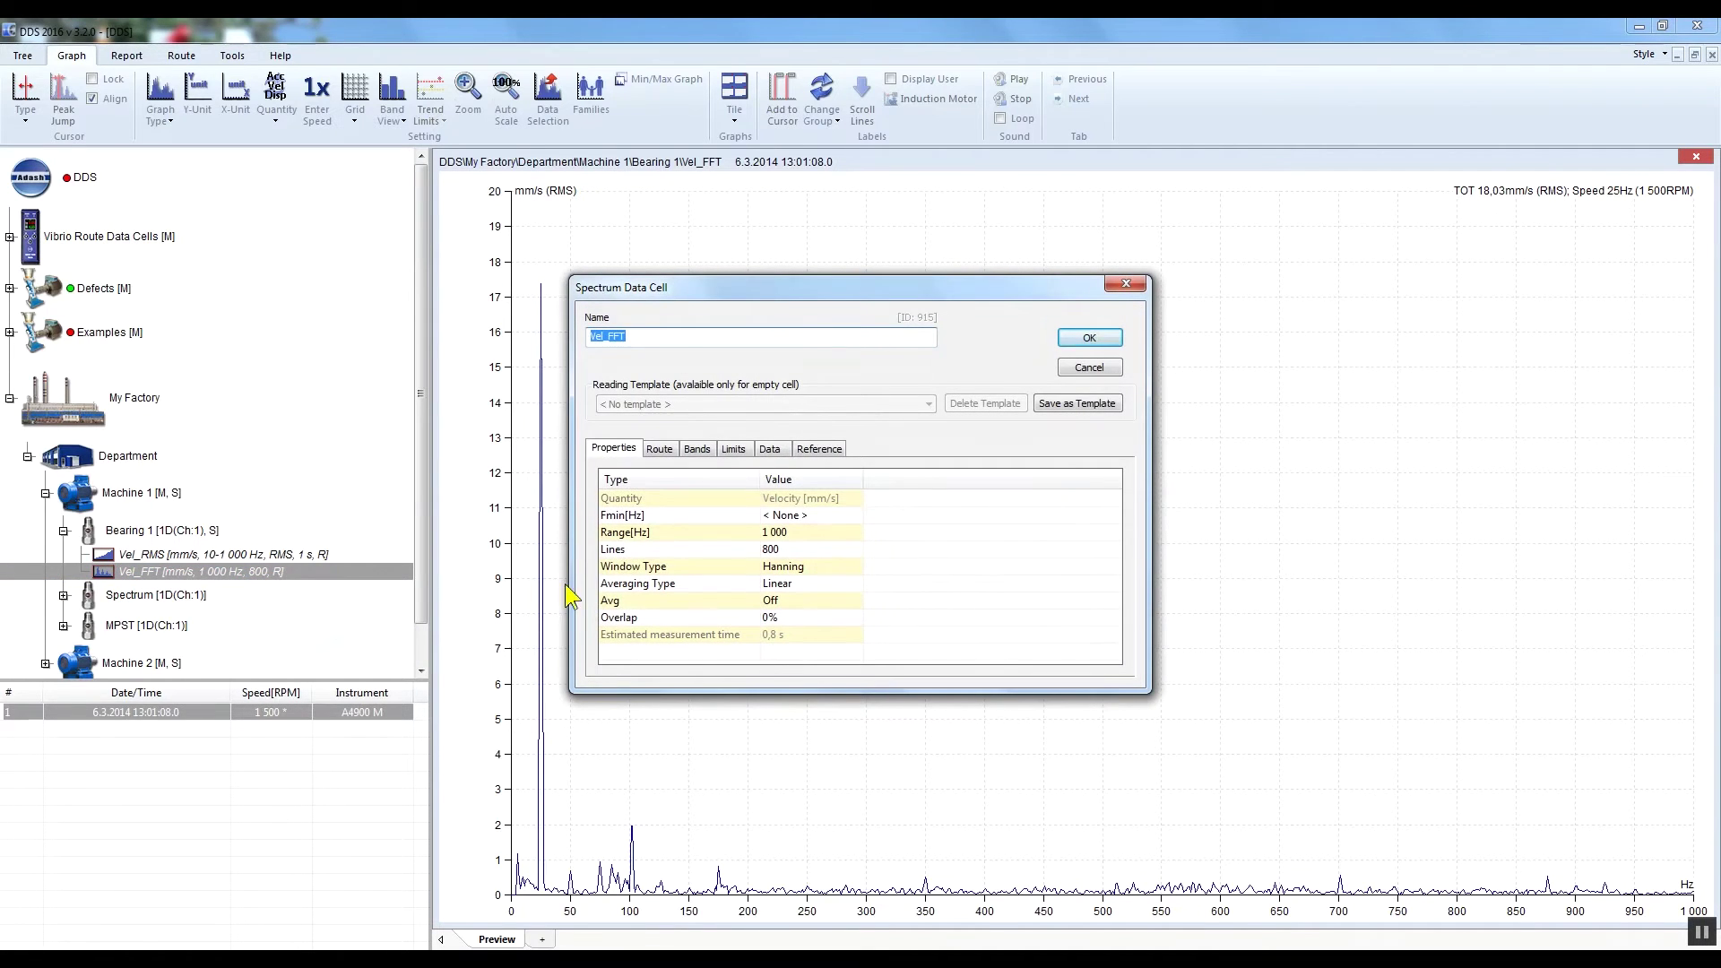
left_click(698, 450)
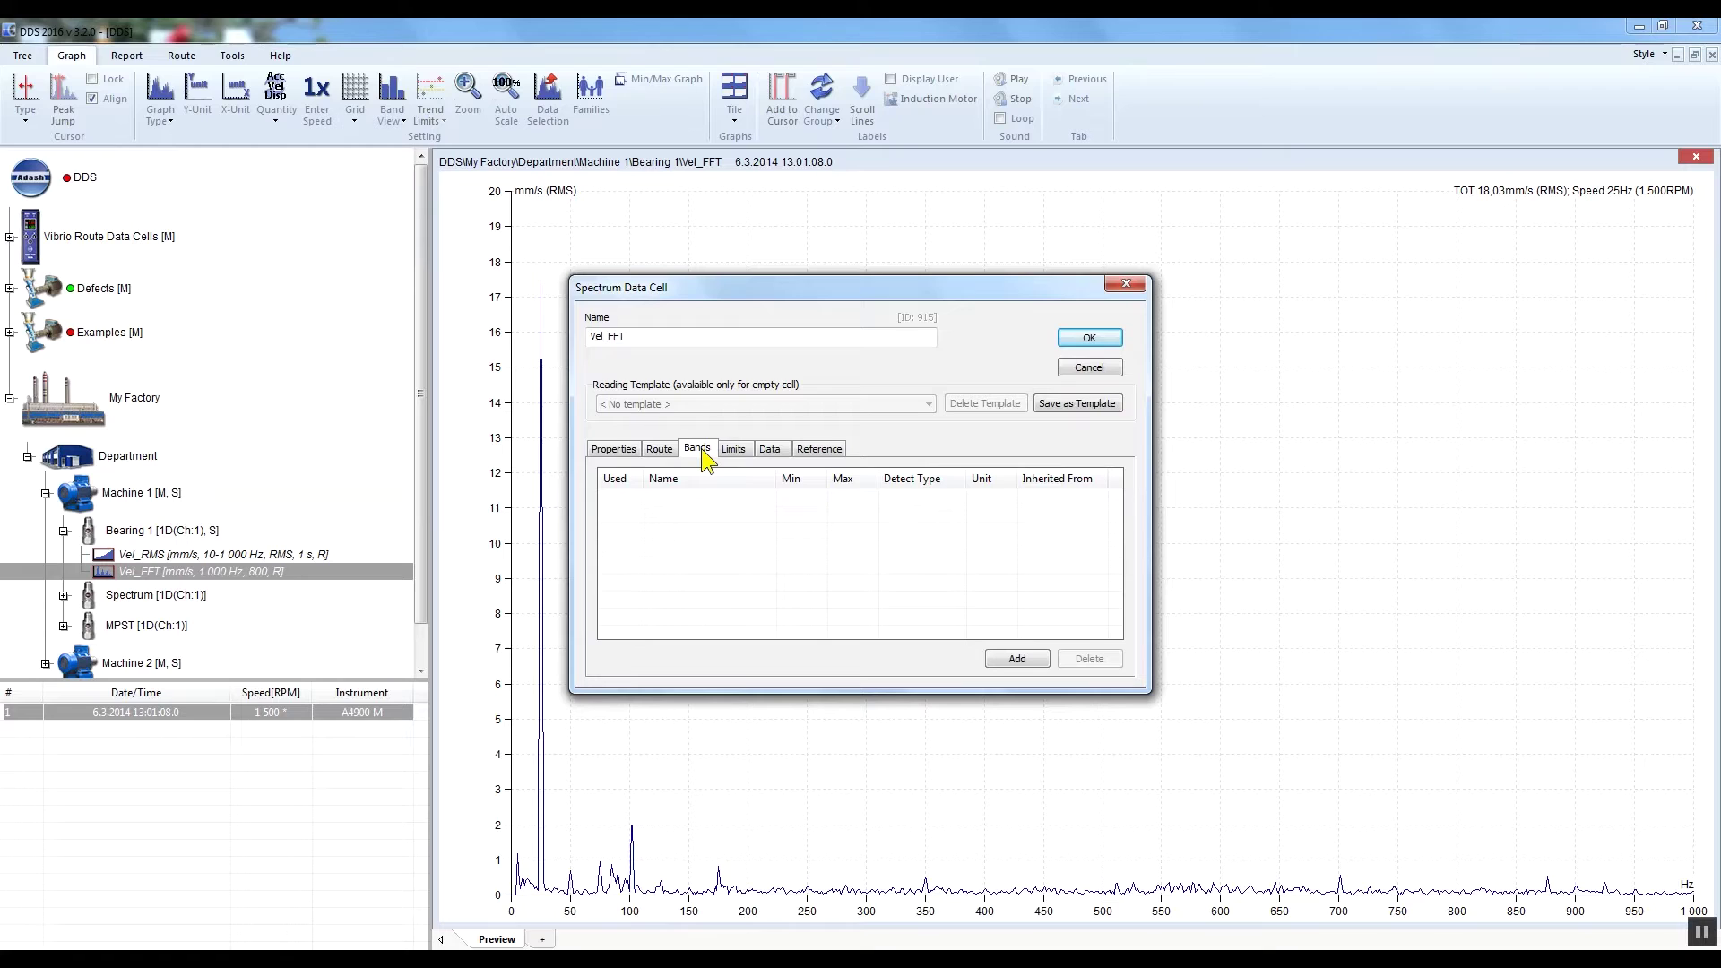
left_click(1018, 659)
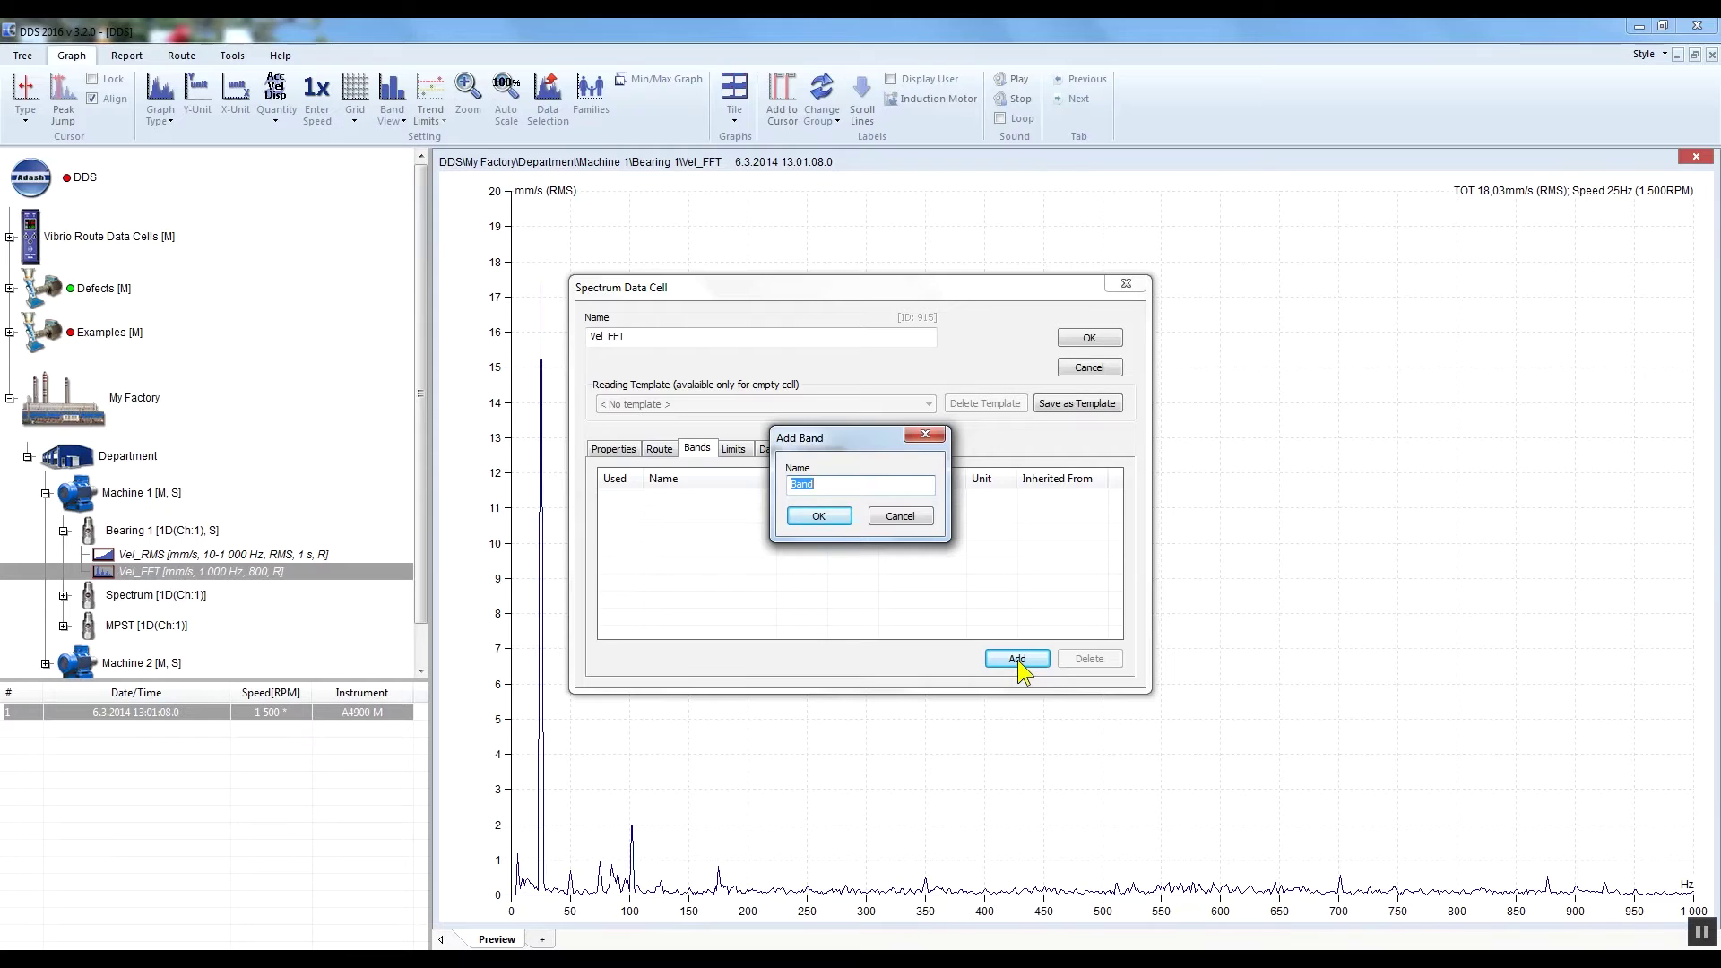
type("Runnin")
type("g speed")
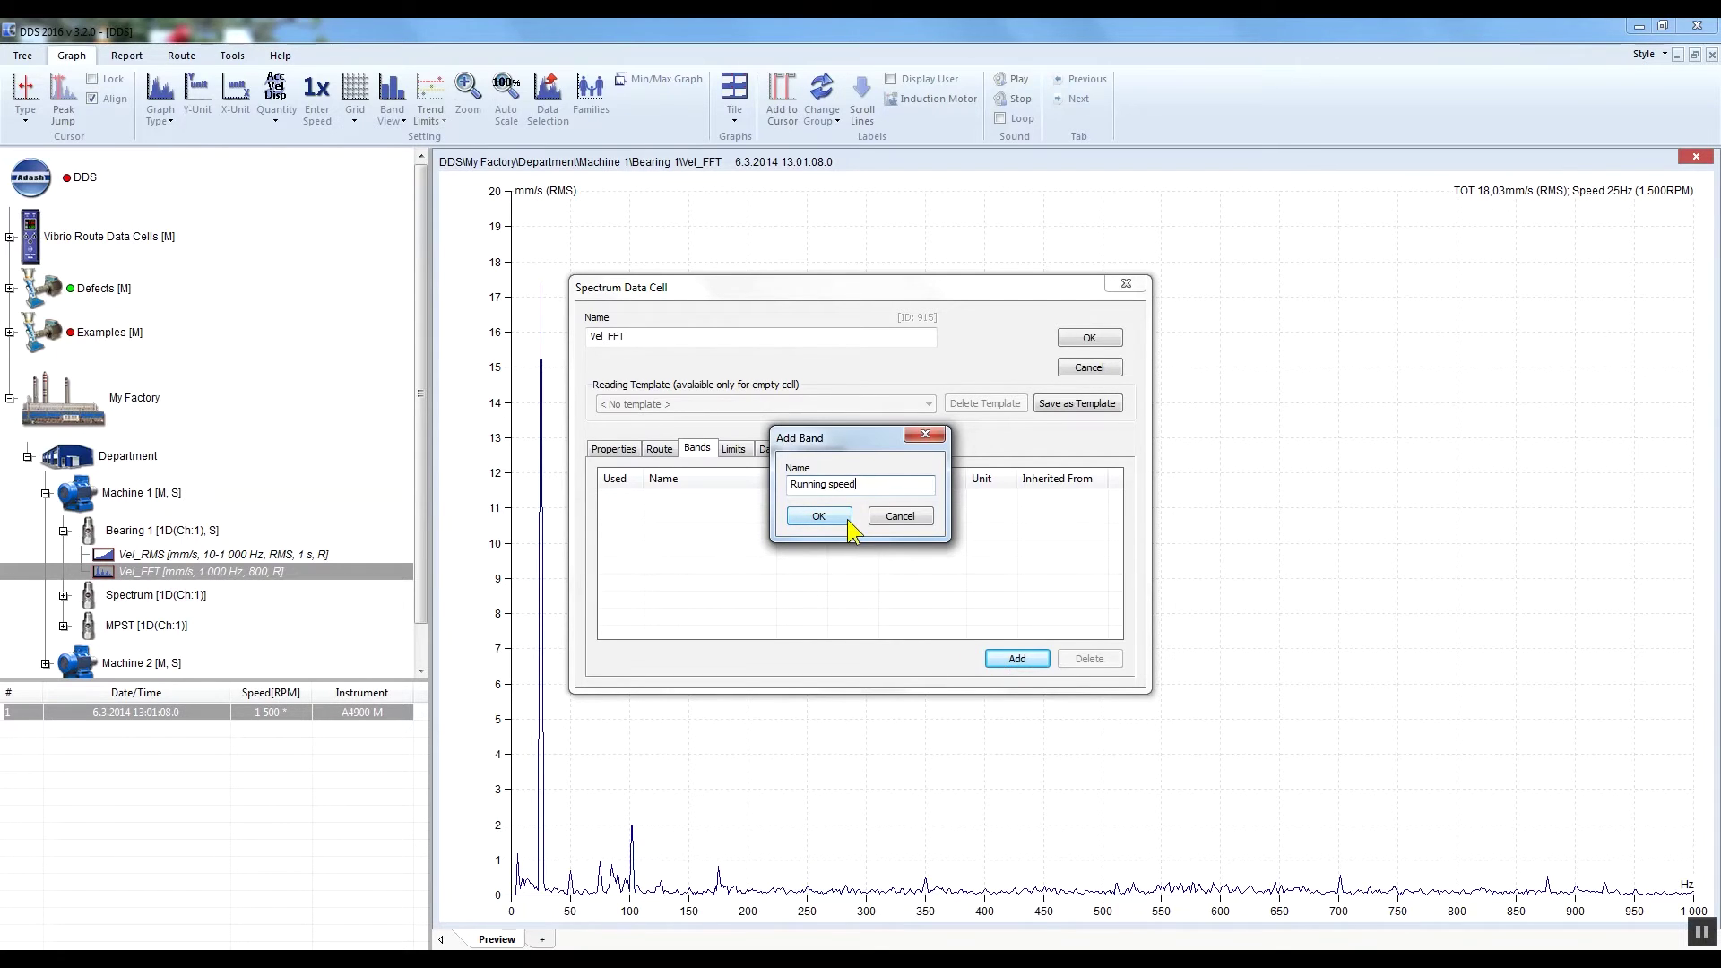
left_click(818, 518)
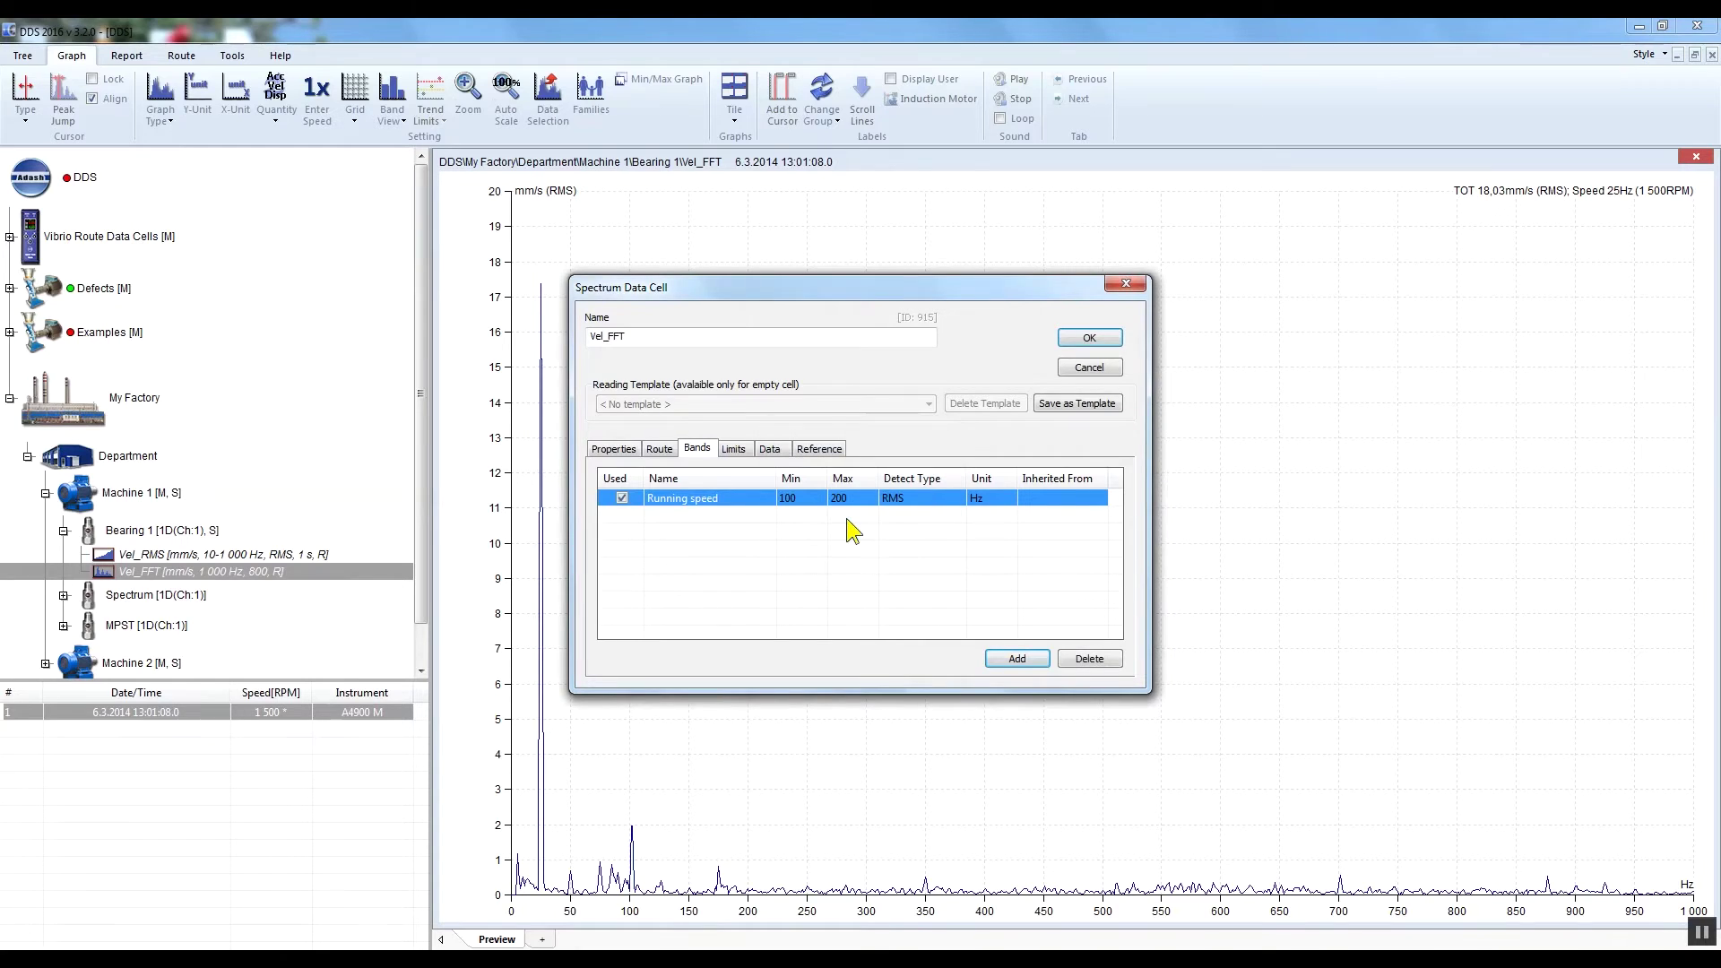
- Set the Running speed band to 20–30 Hz with RMS detection and Hz units, and save
left_click(798, 496)
type("20")
left_click(854, 502)
type("30")
left_click(932, 505)
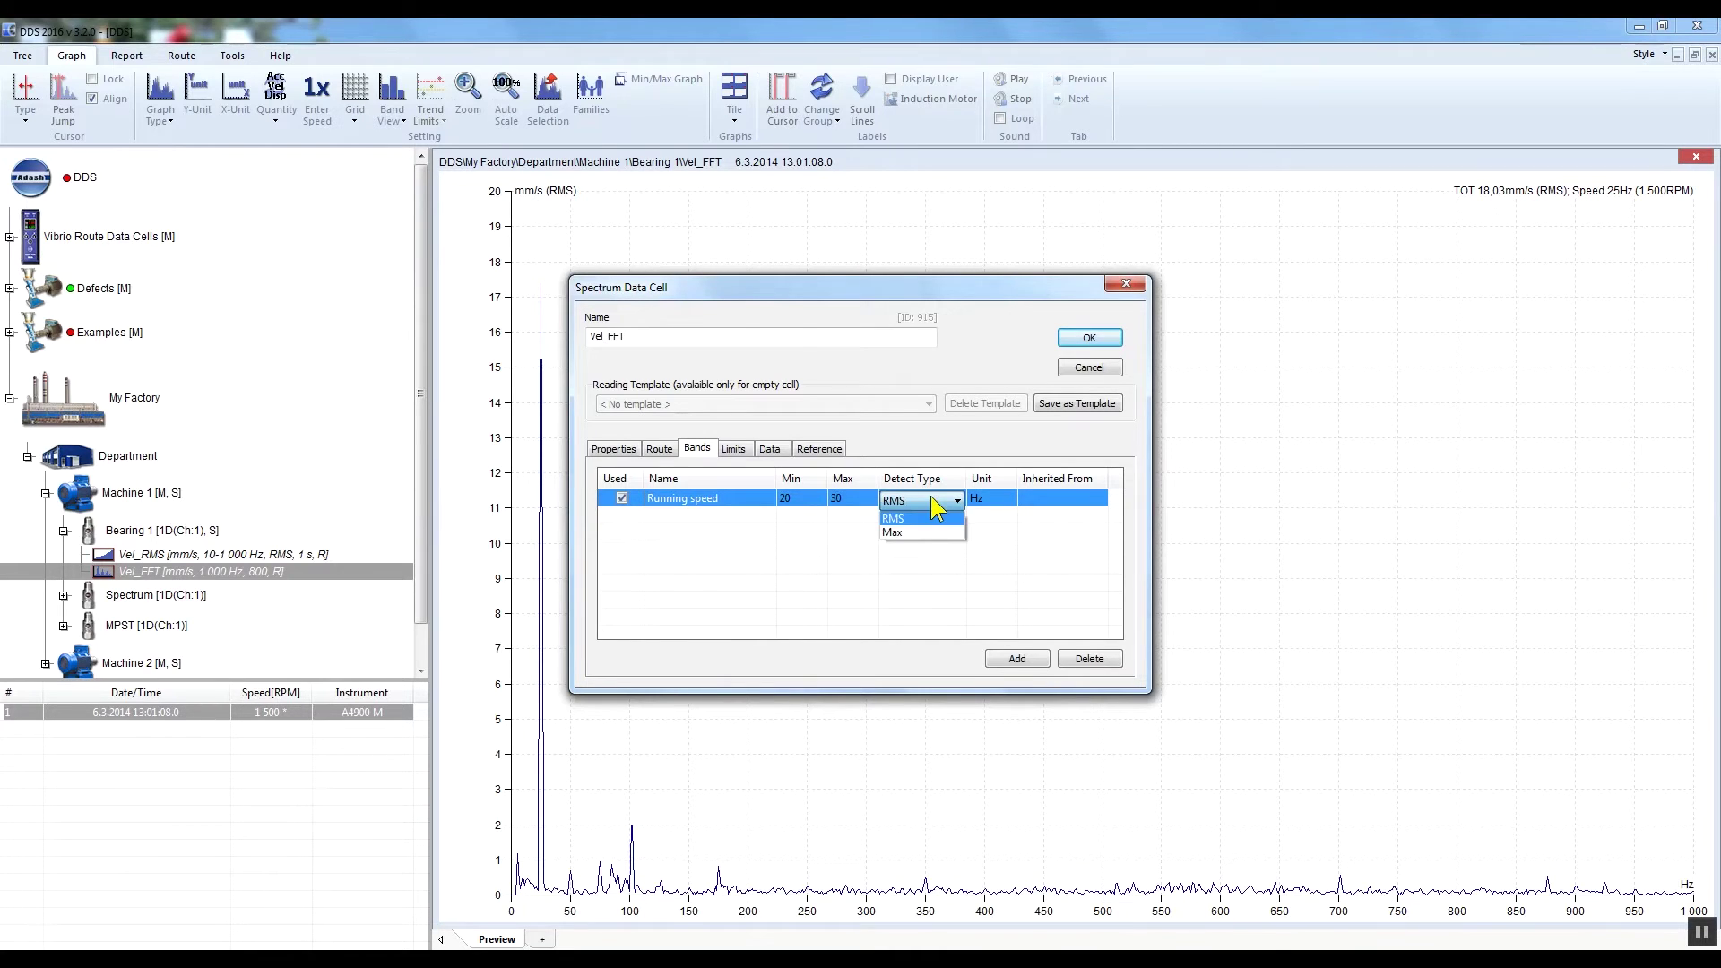
left_click(934, 508)
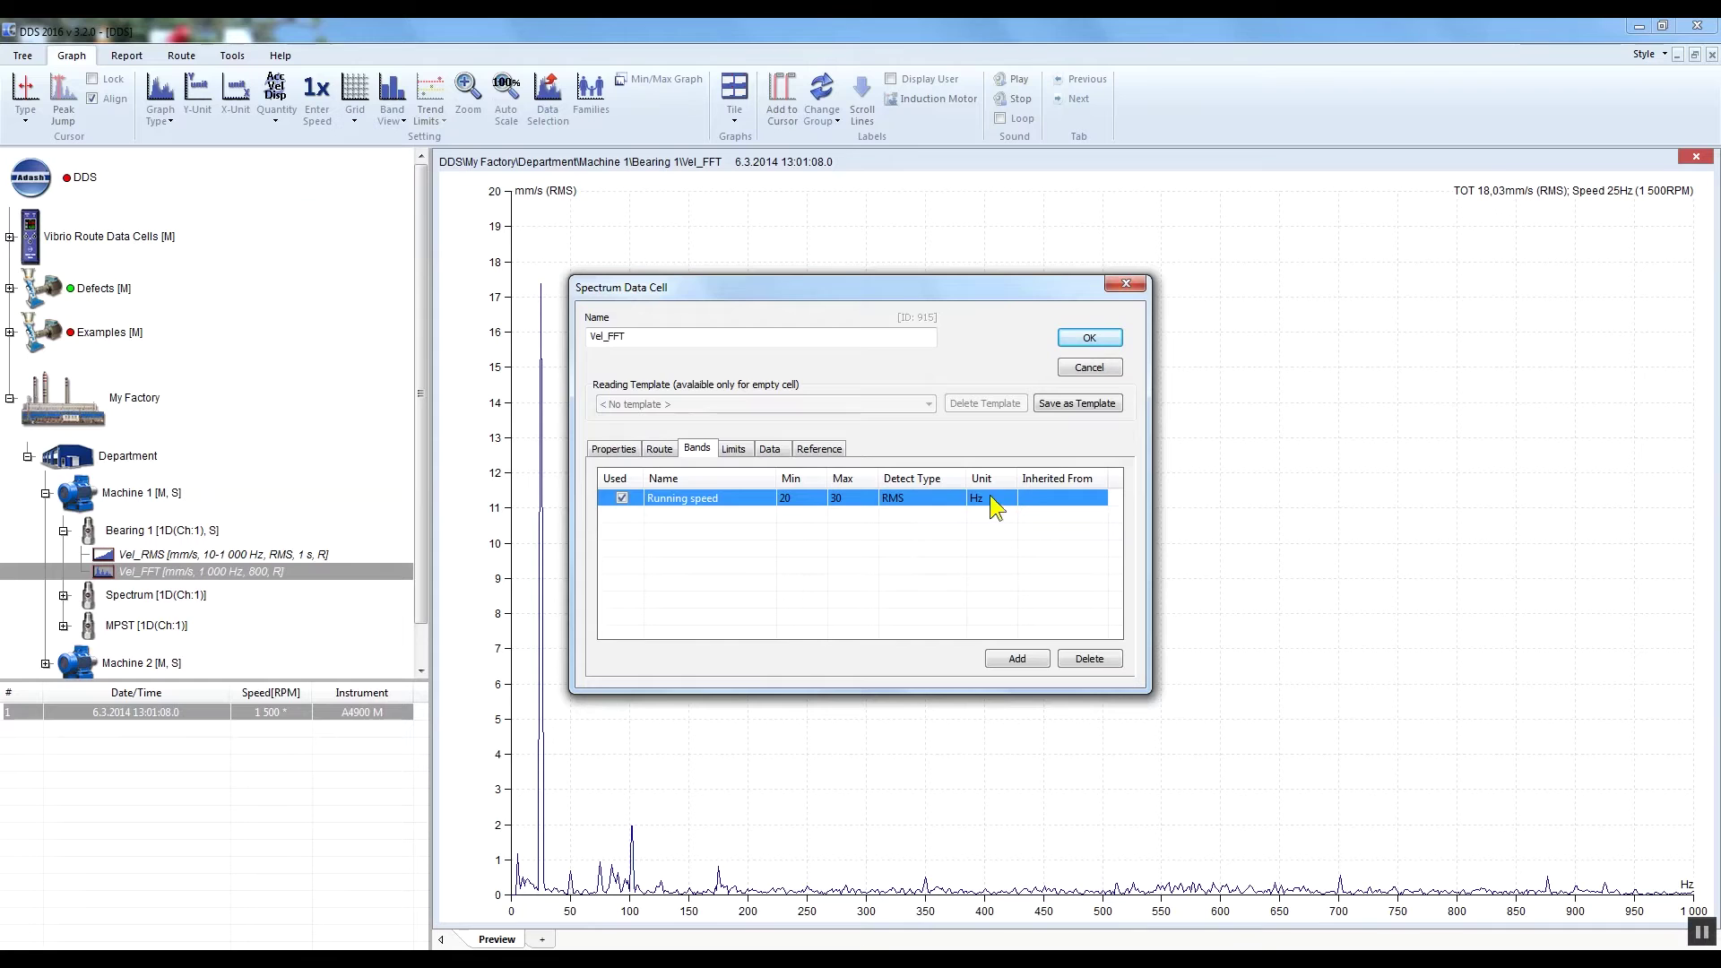
left_click(994, 507)
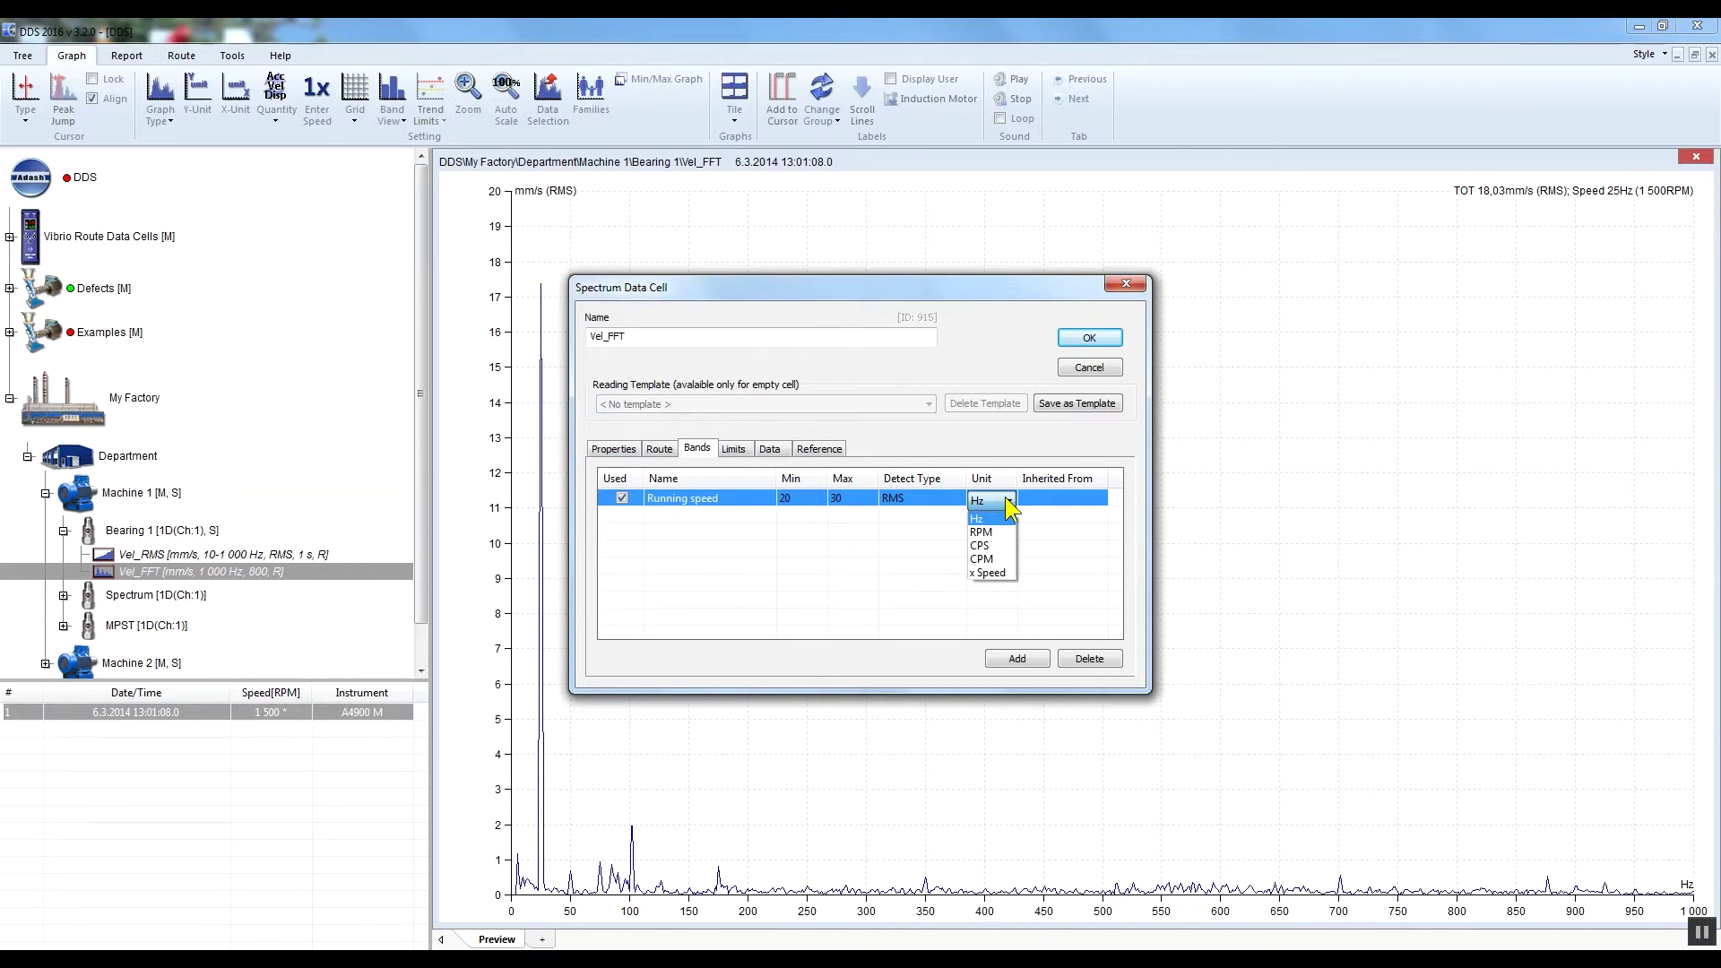
left_click(1006, 501)
left_click(1090, 340)
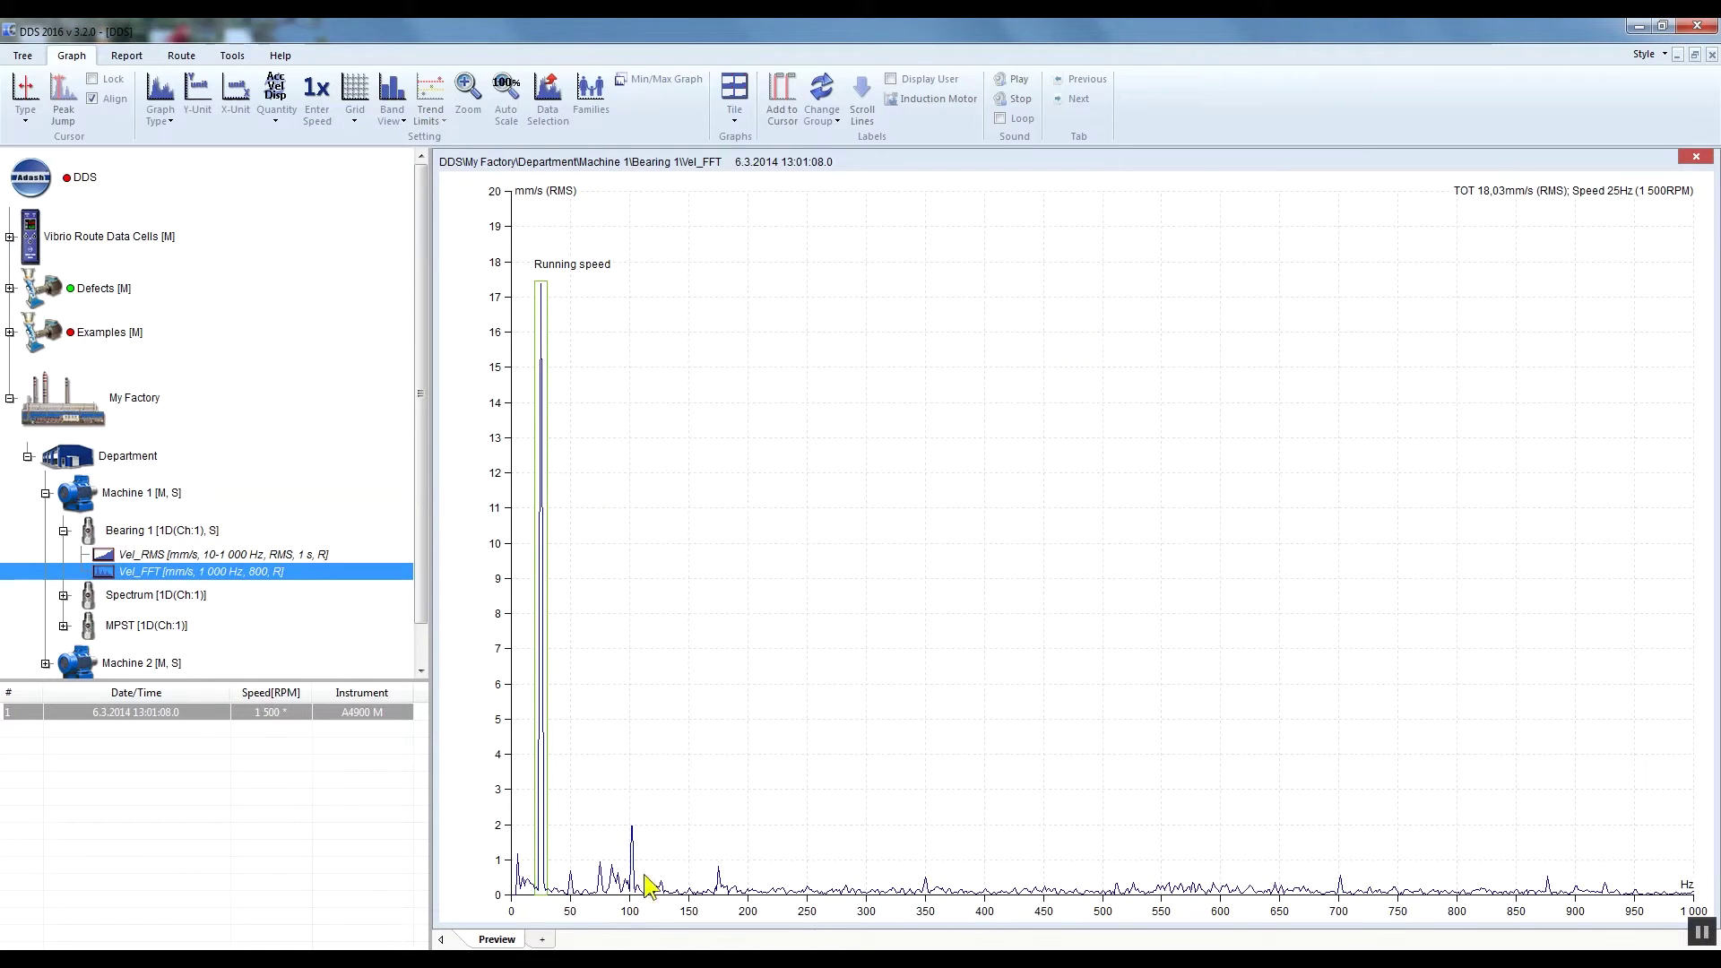
- Zoom in on the Running speed peak, widen the band's upper limit, and drag its edge
left_click_drag(606, 912, 471, 917)
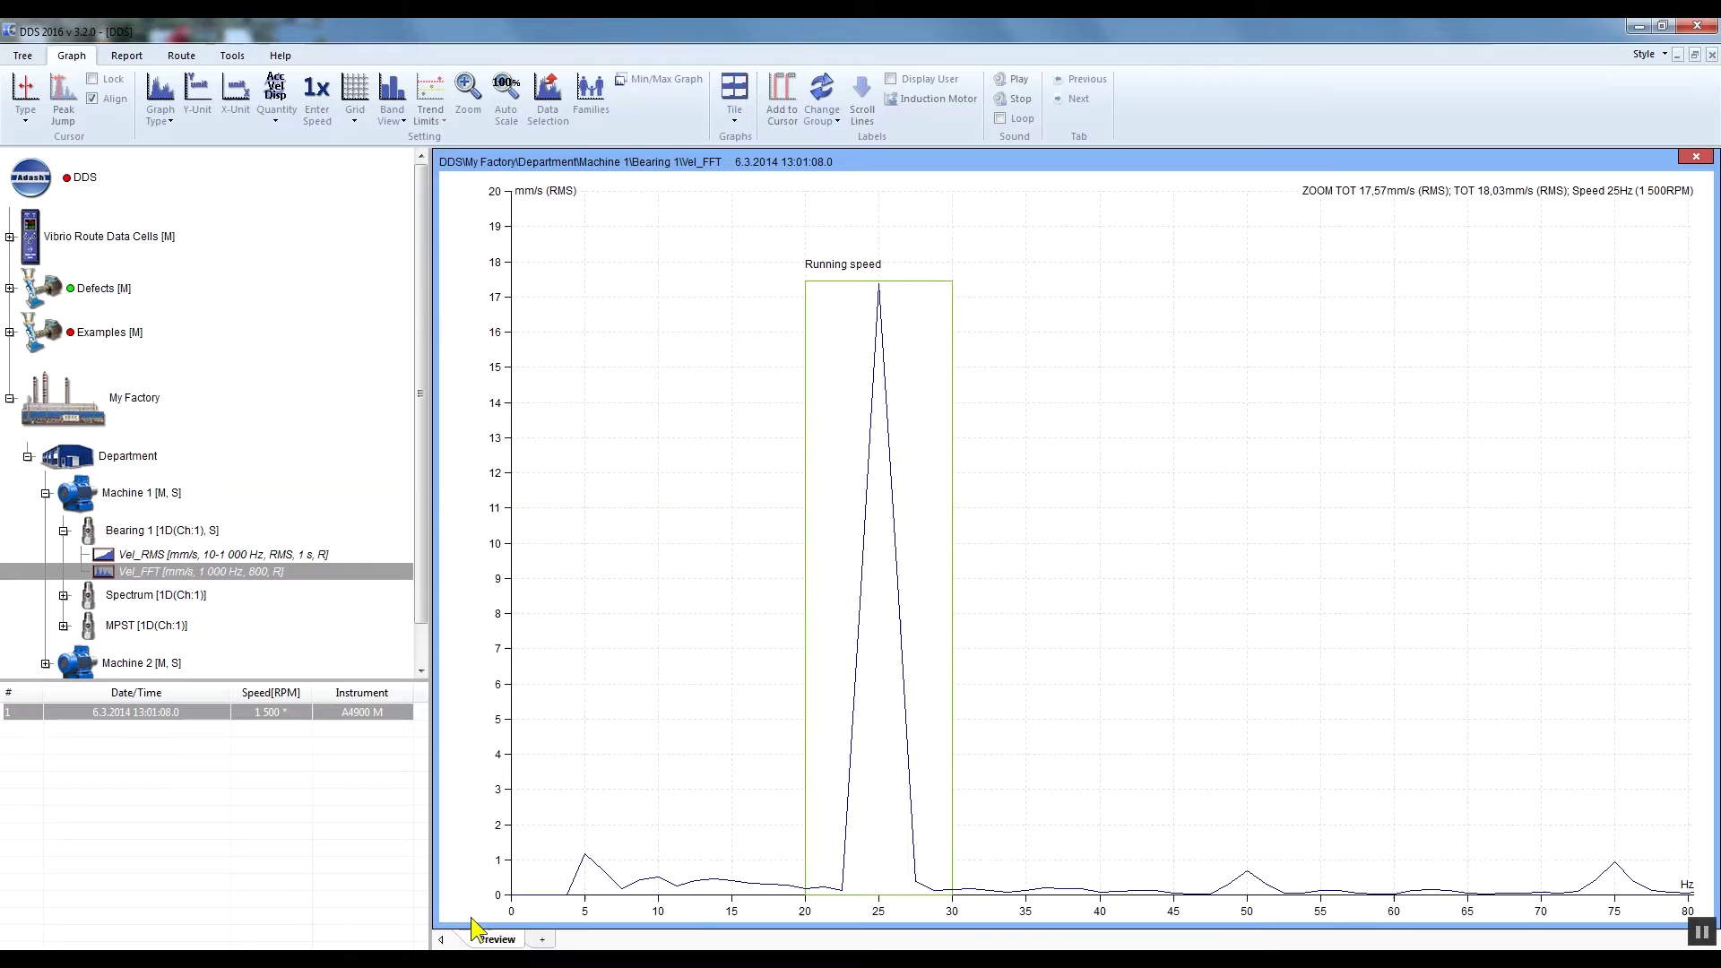
double_click(950, 577)
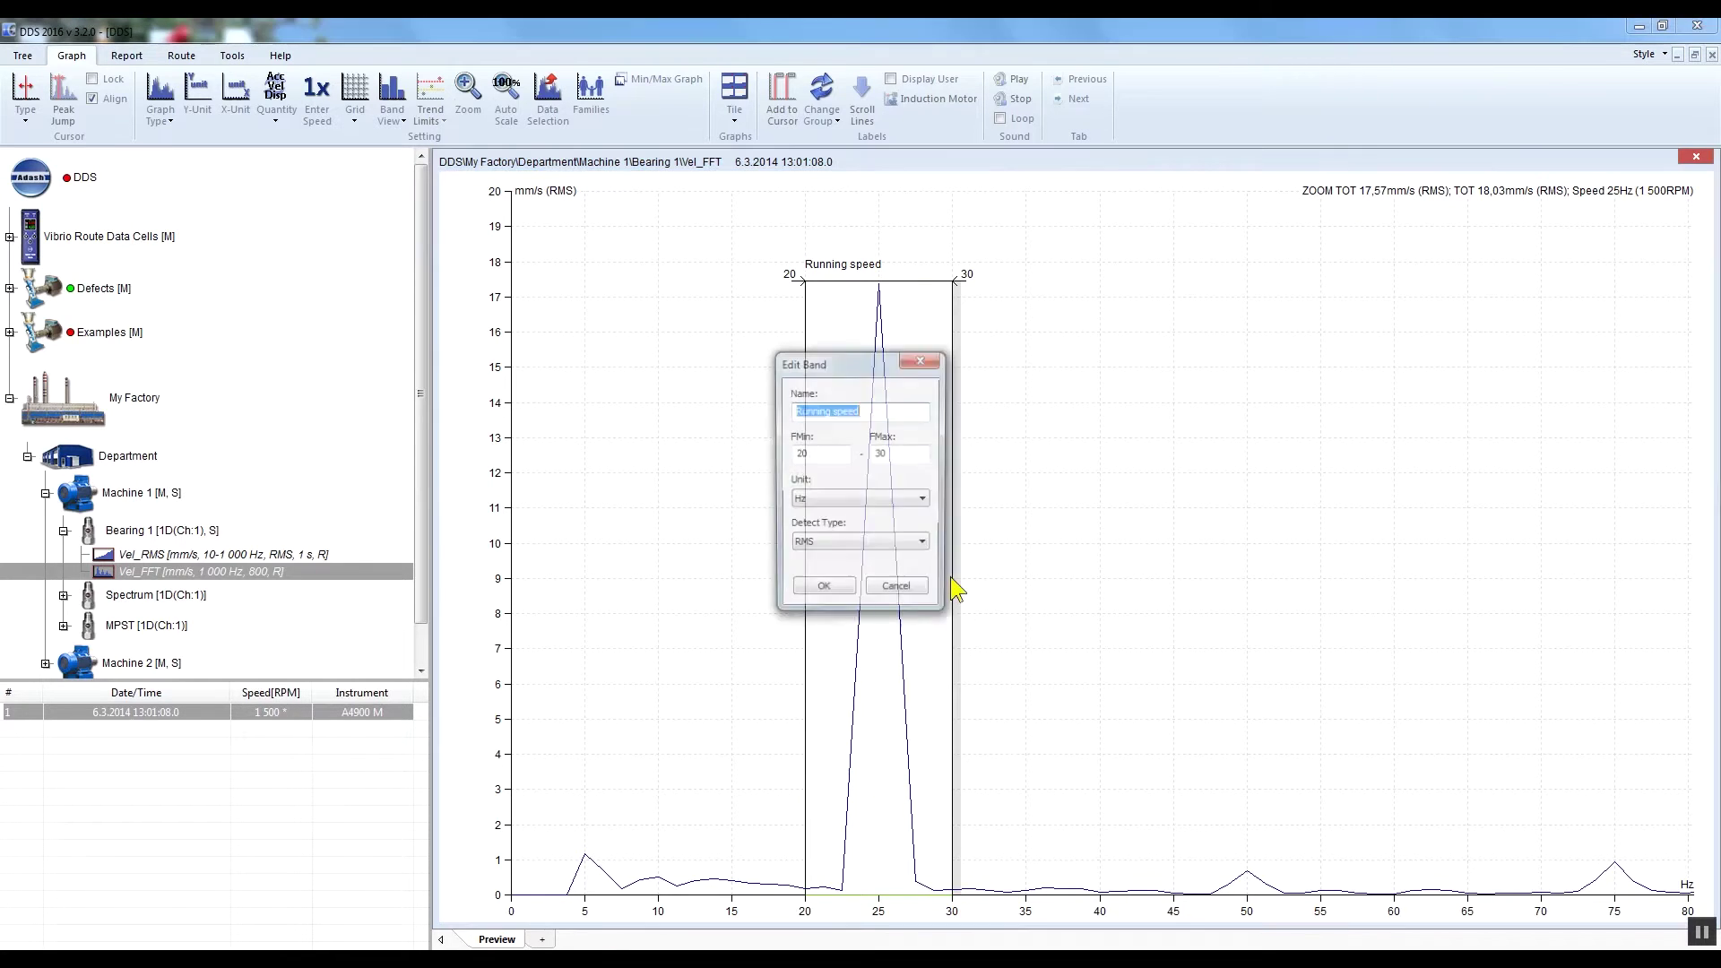
double_click(899, 456)
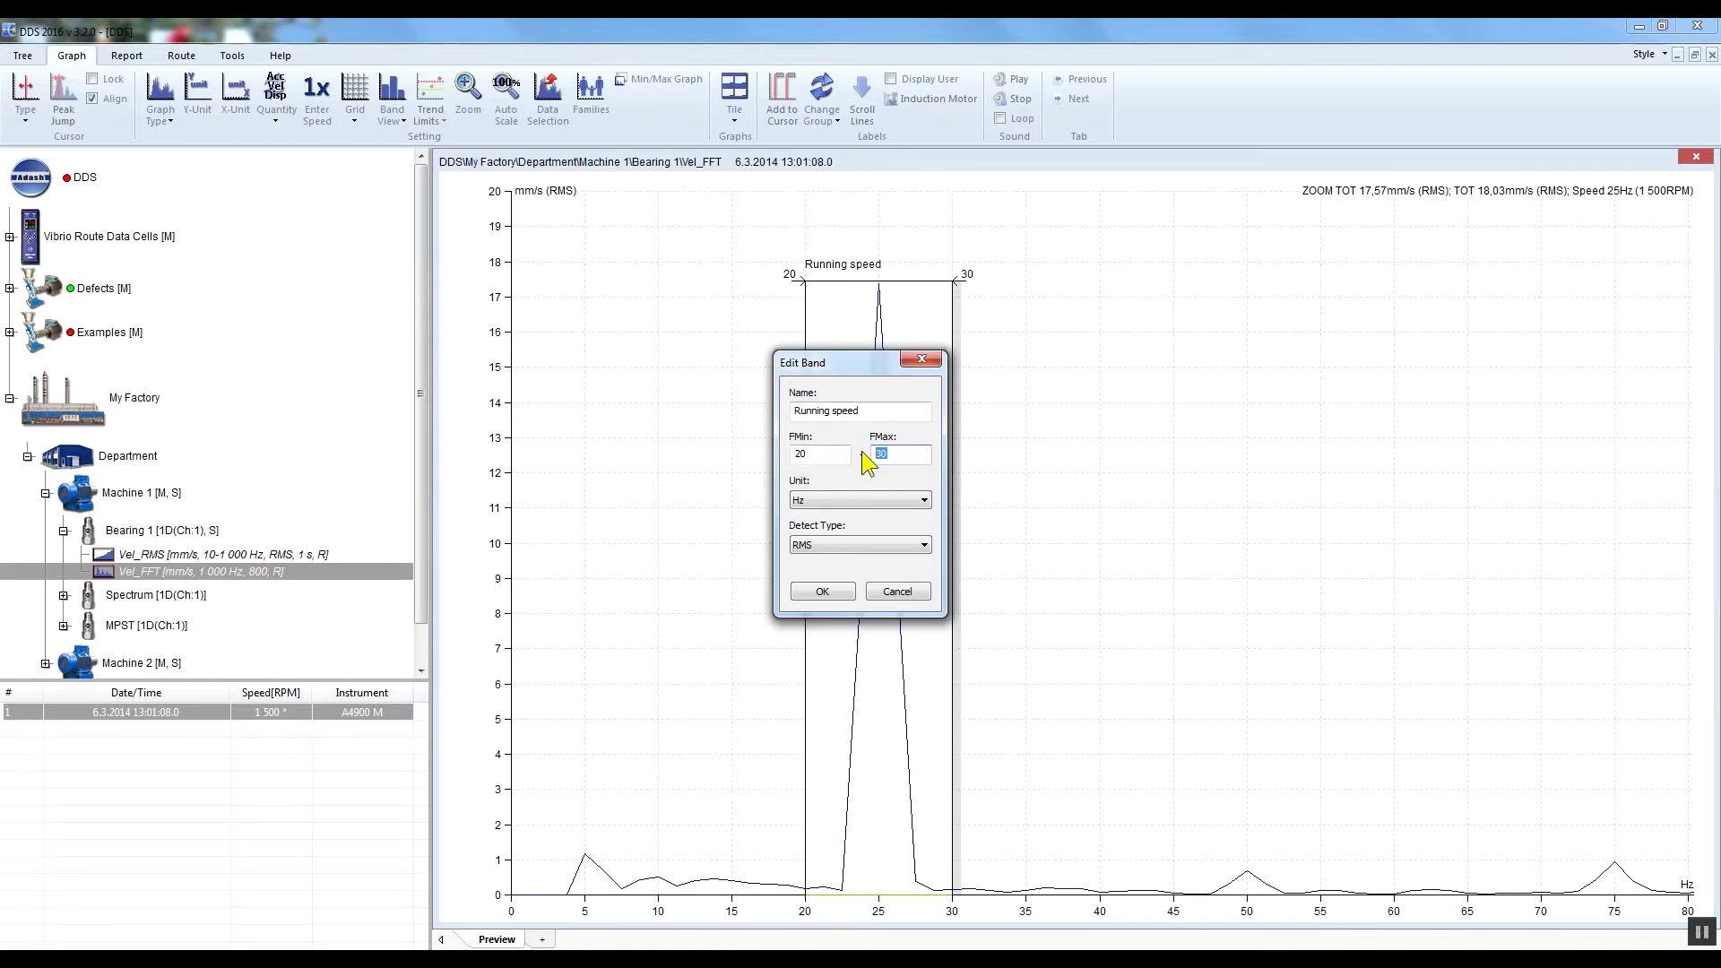
type("35")
left_click(823, 593)
left_click_drag(1026, 610, 955, 611)
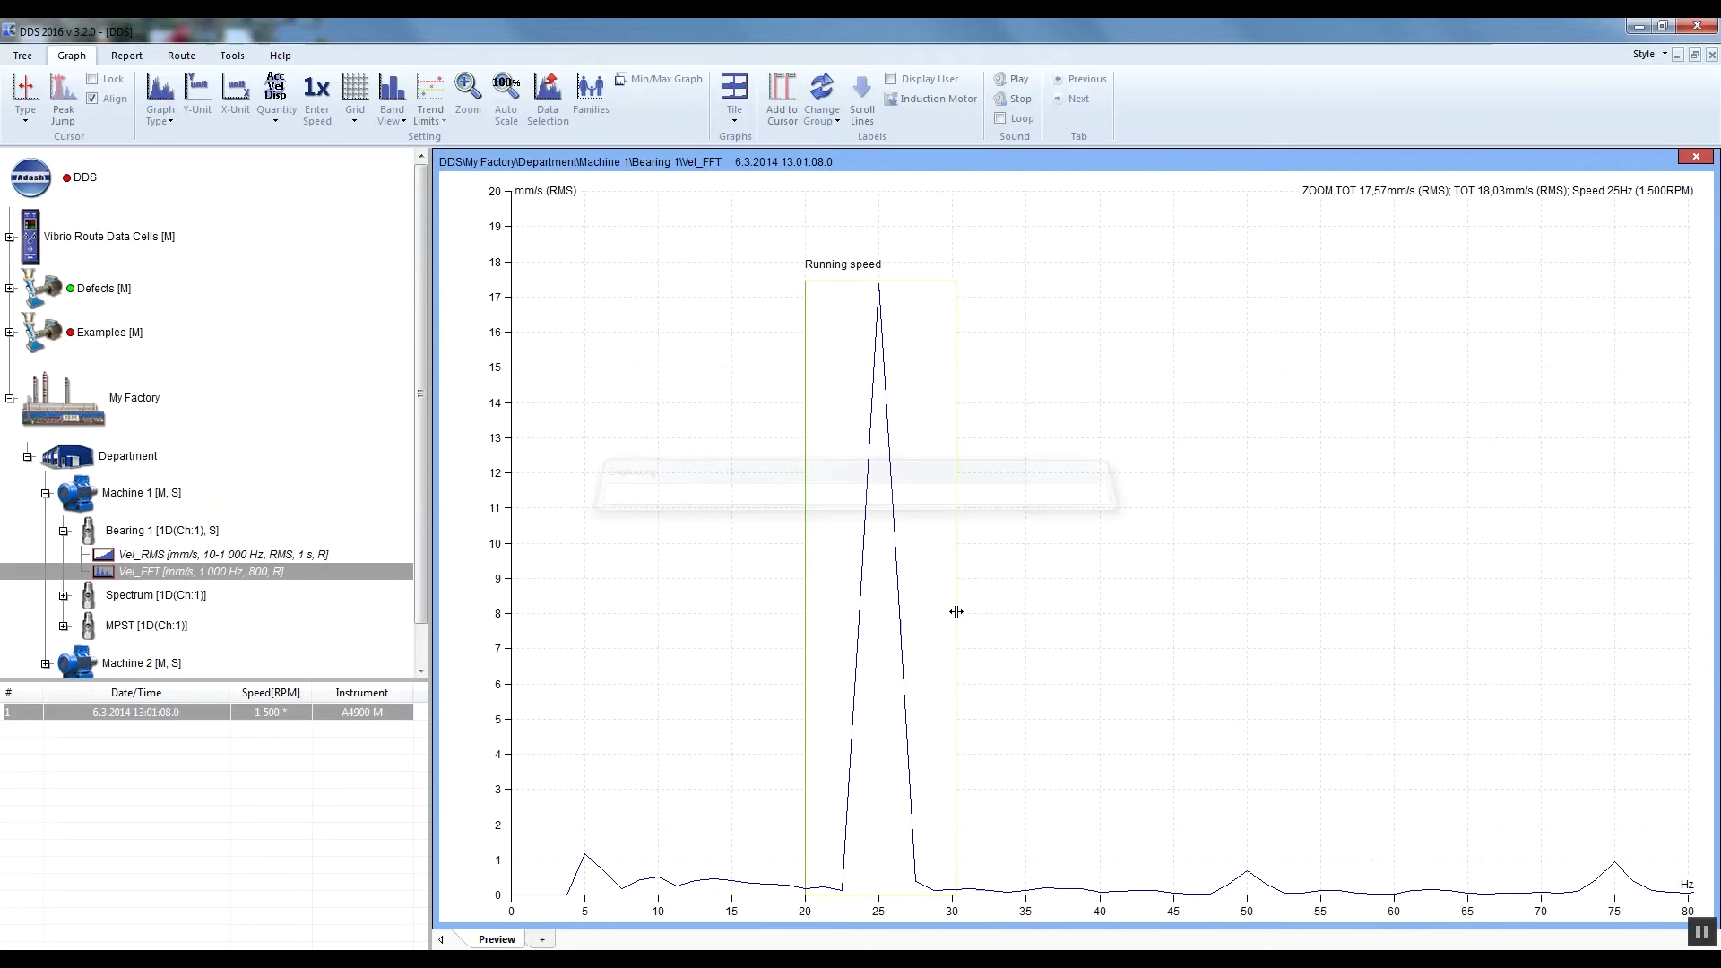
- Set the Running speed band's upper limit back to 30 Hz
double_click(957, 518)
type("3")
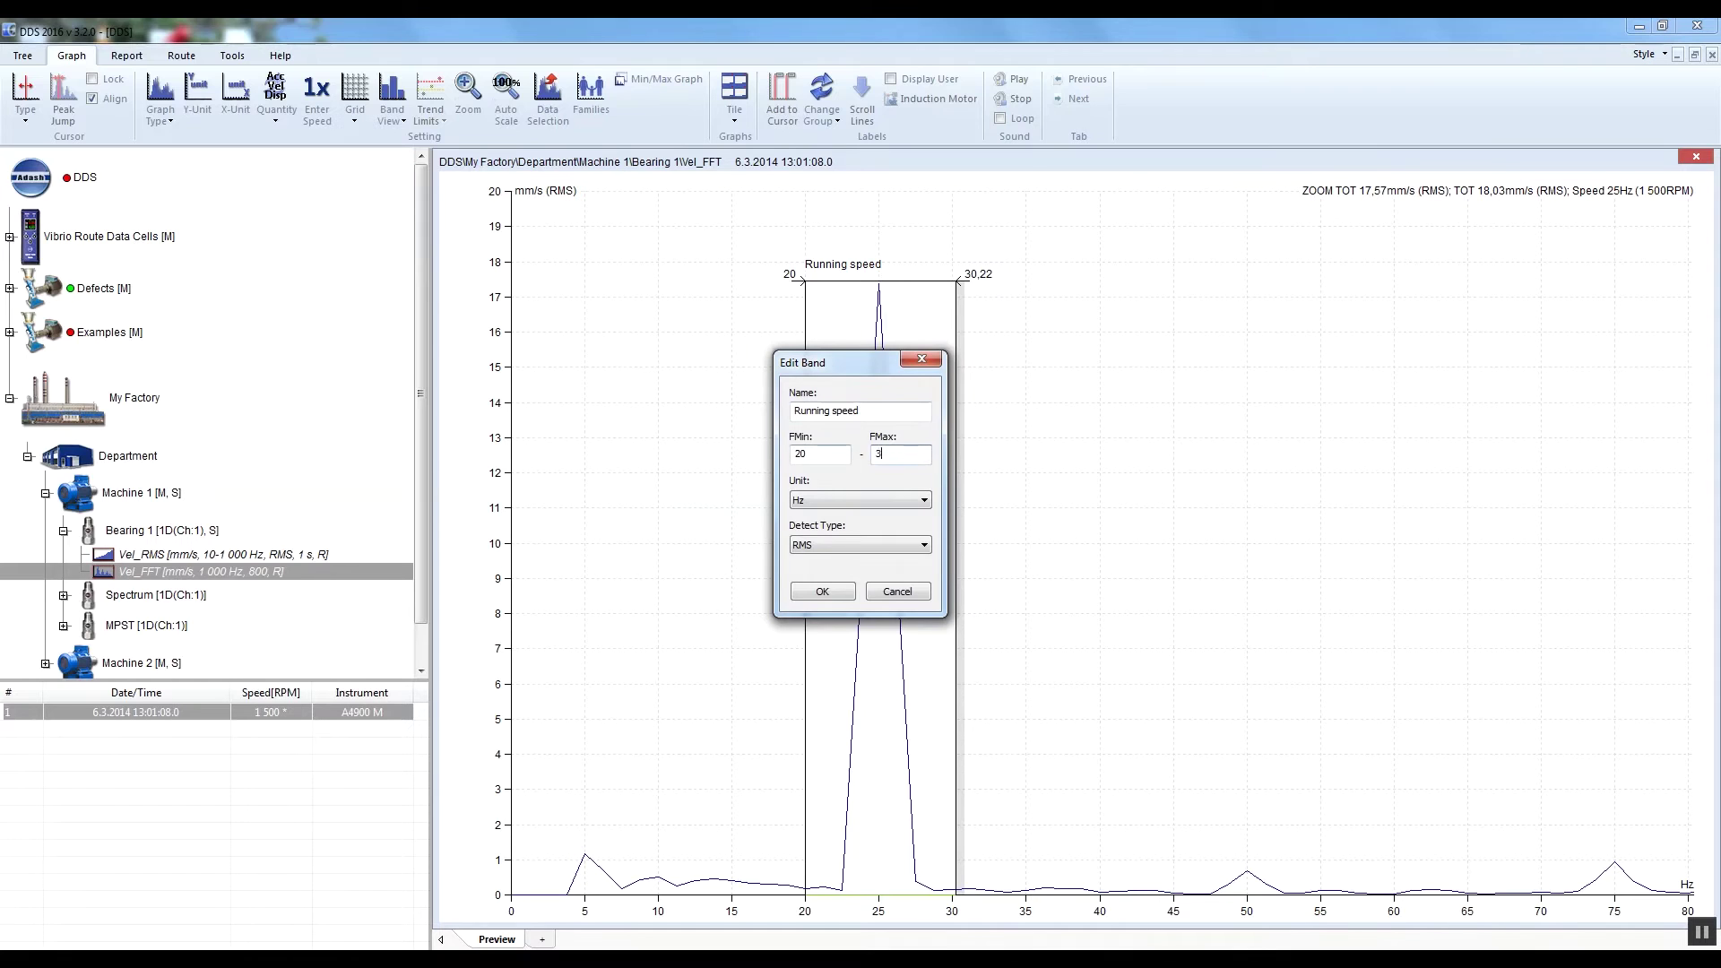
key("BackSpace")
key("BackSpace")
left_click(842, 593)
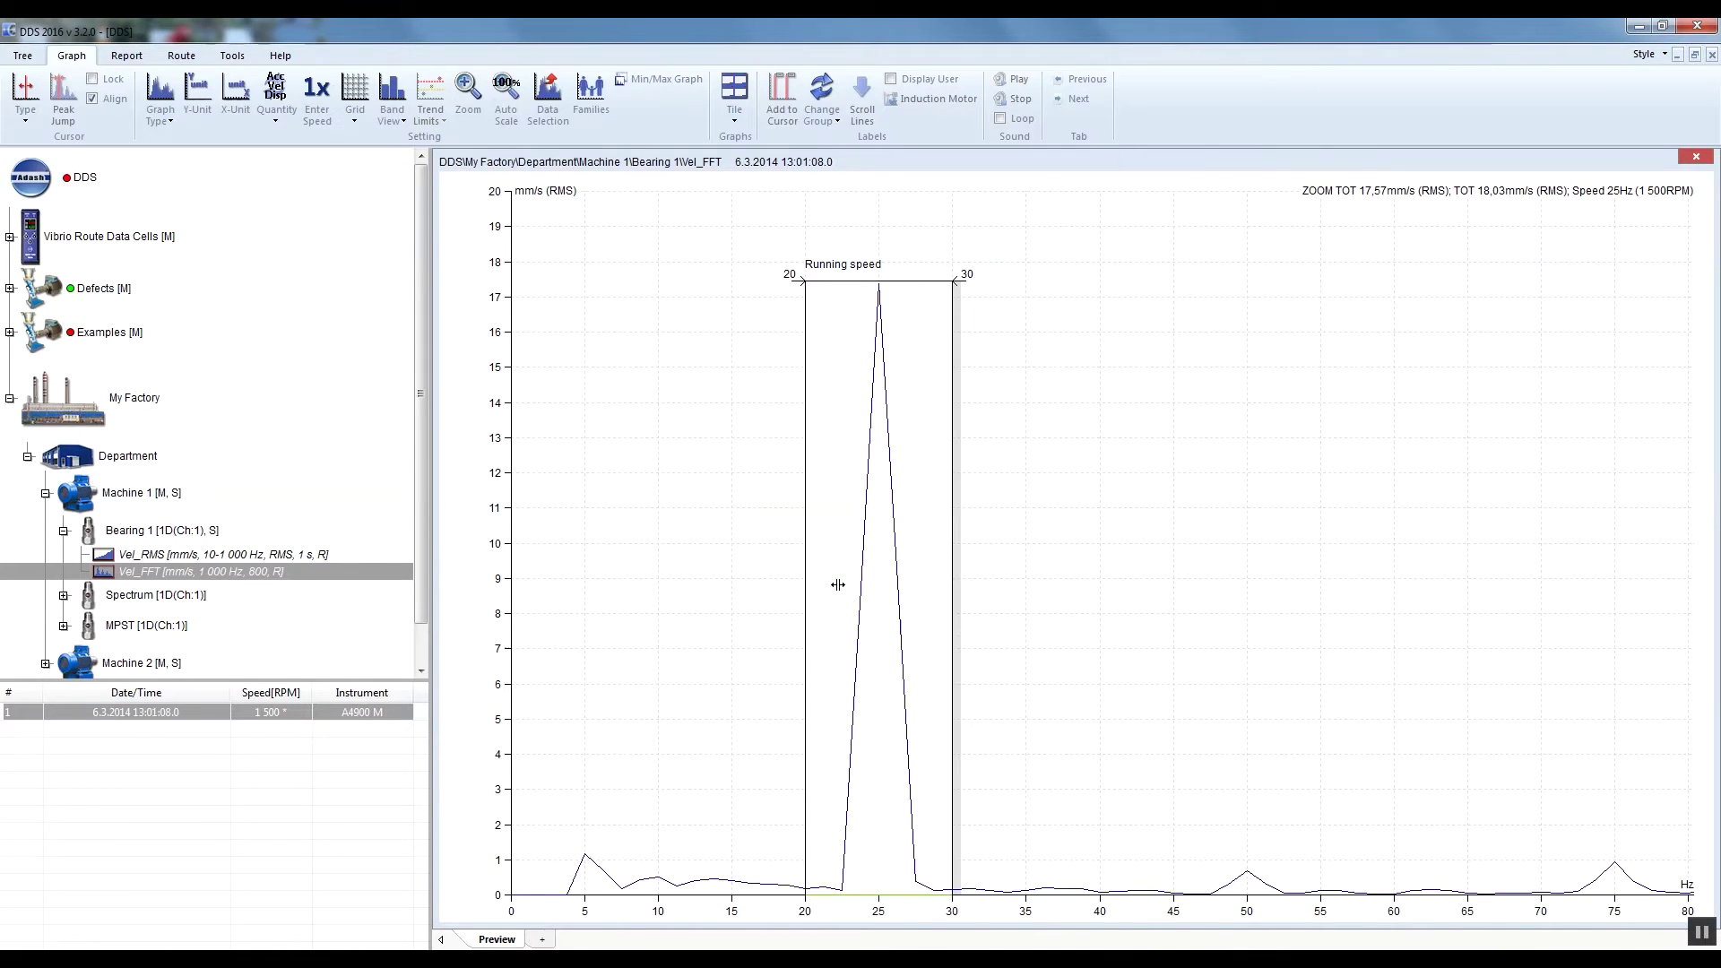
- Add a new band named '2x' in the Vel_FFT properties' Bands list
left_click(250, 571)
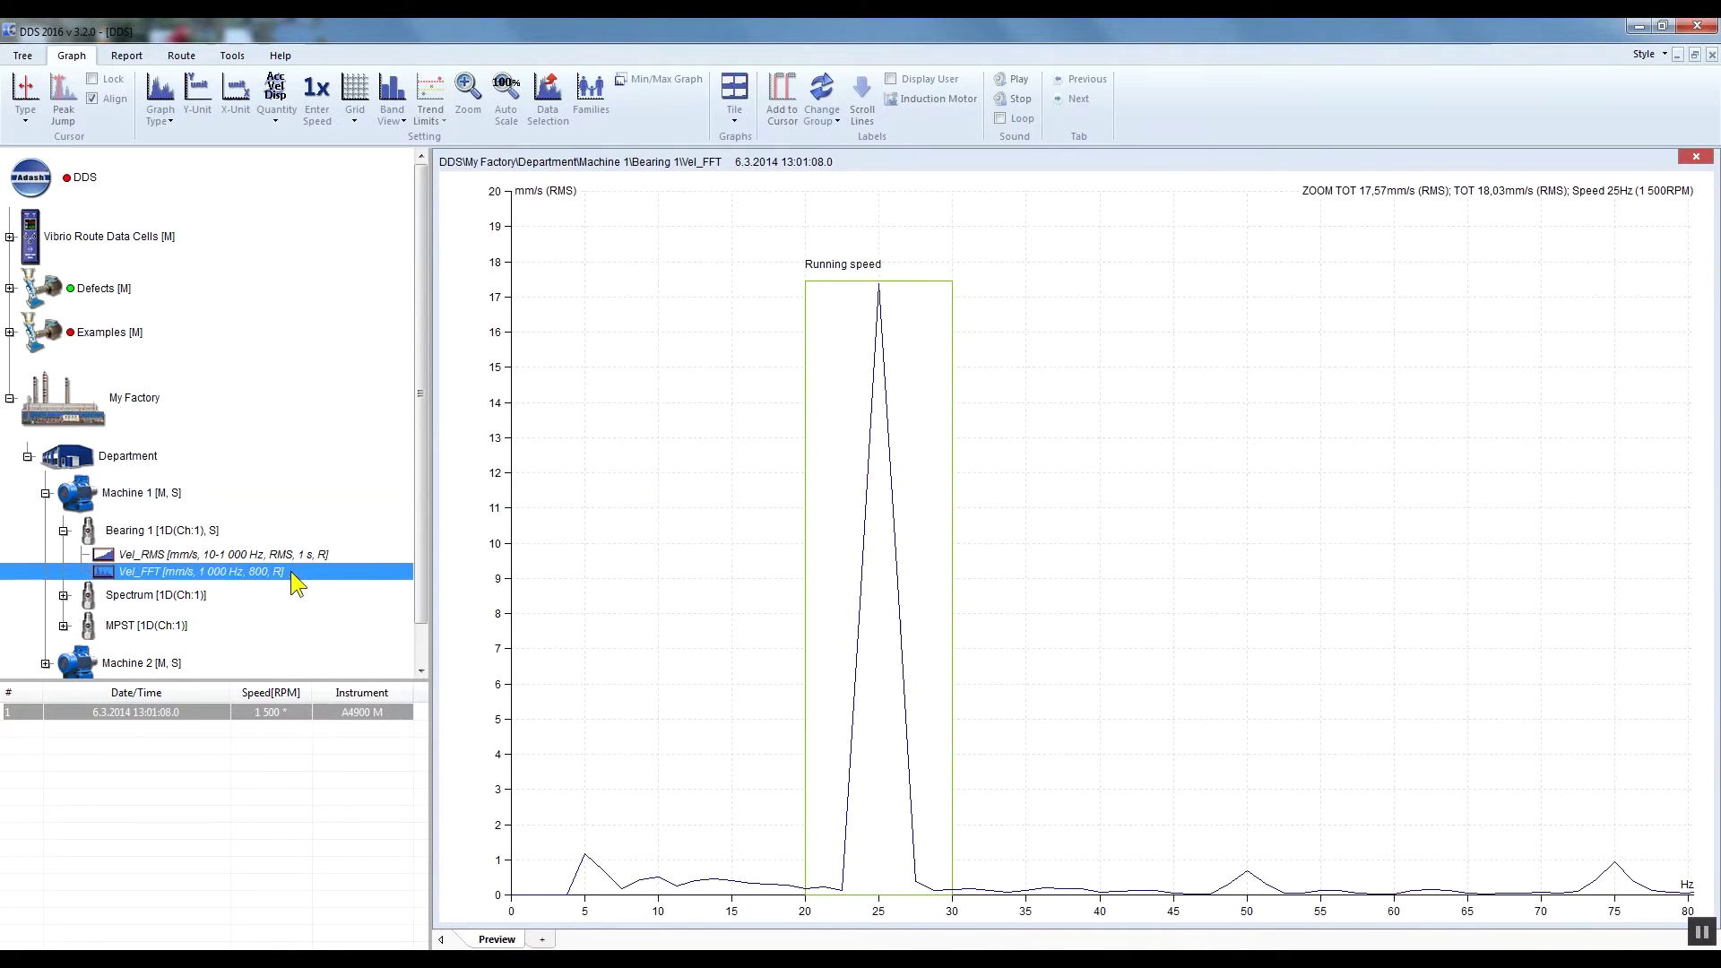
right_click(294, 579)
left_click(381, 642)
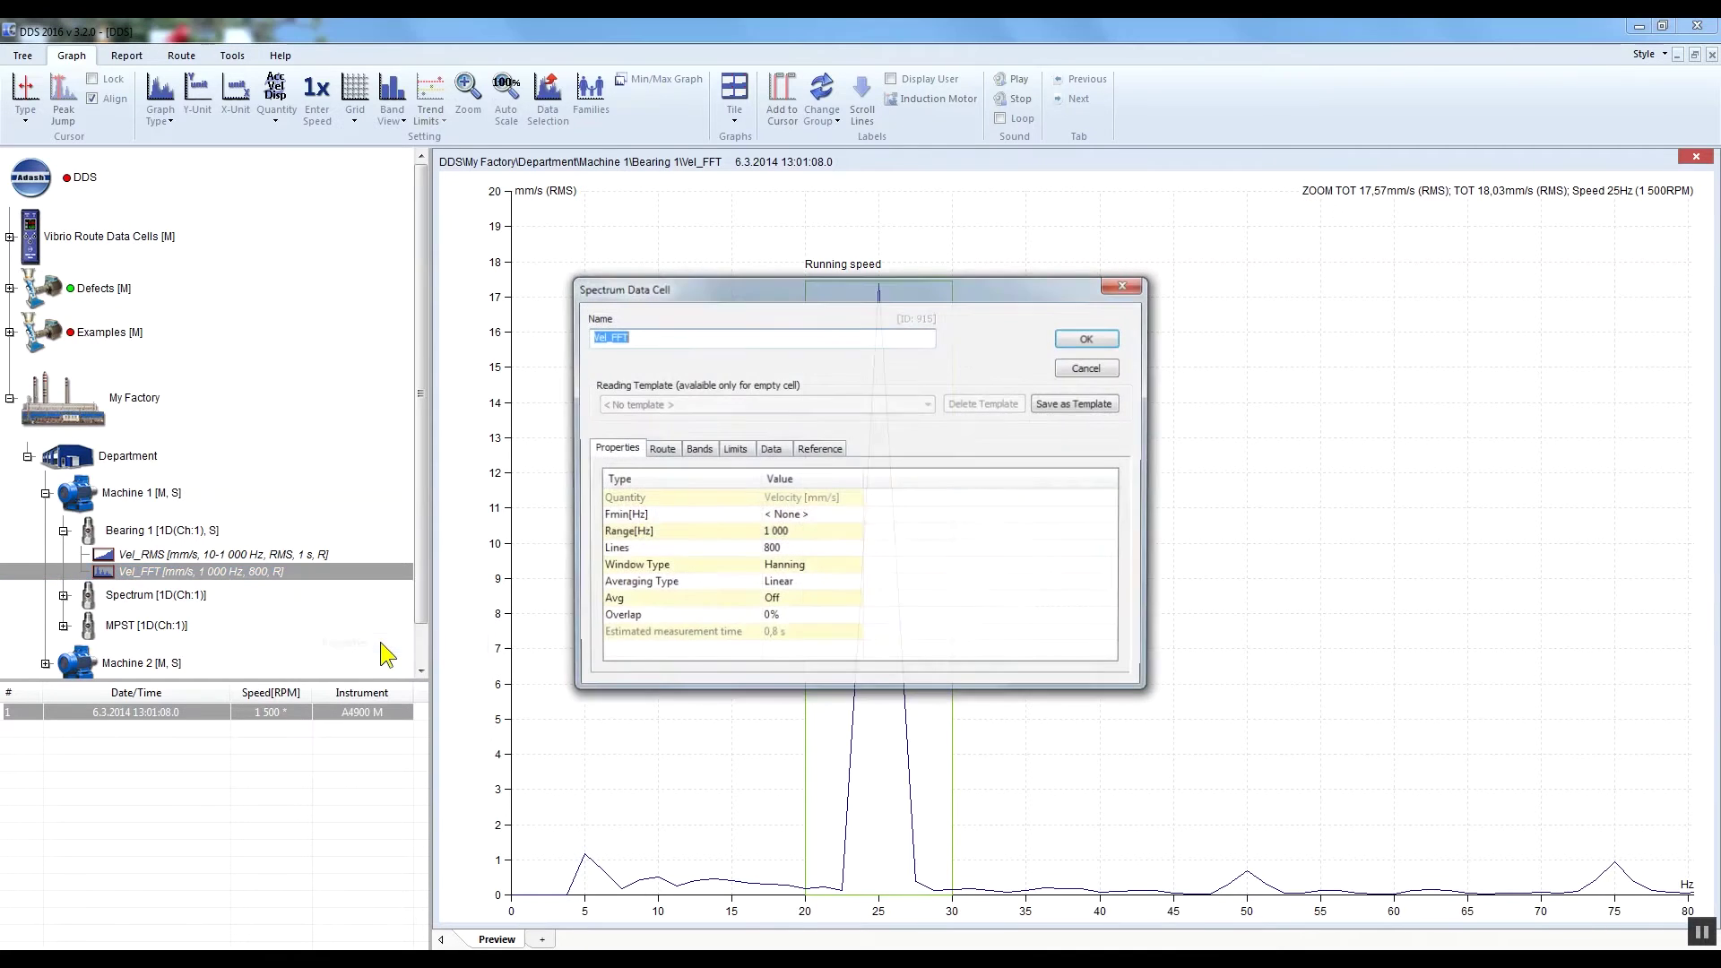
left_click(697, 453)
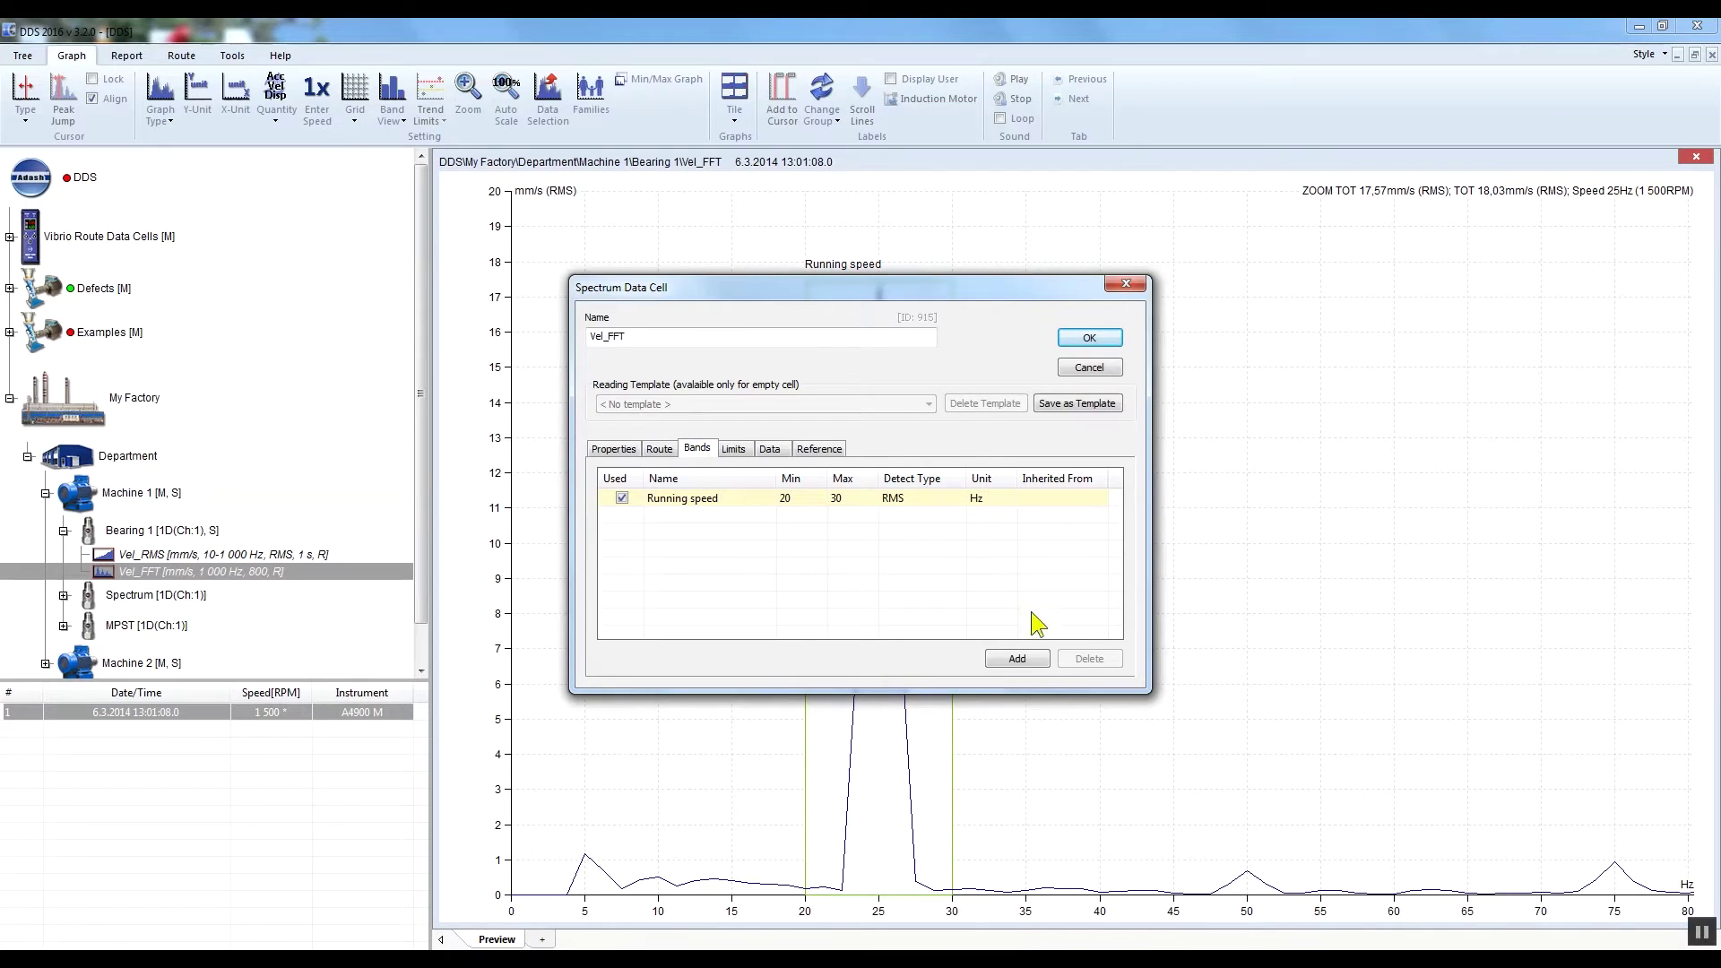
left_click(1034, 662)
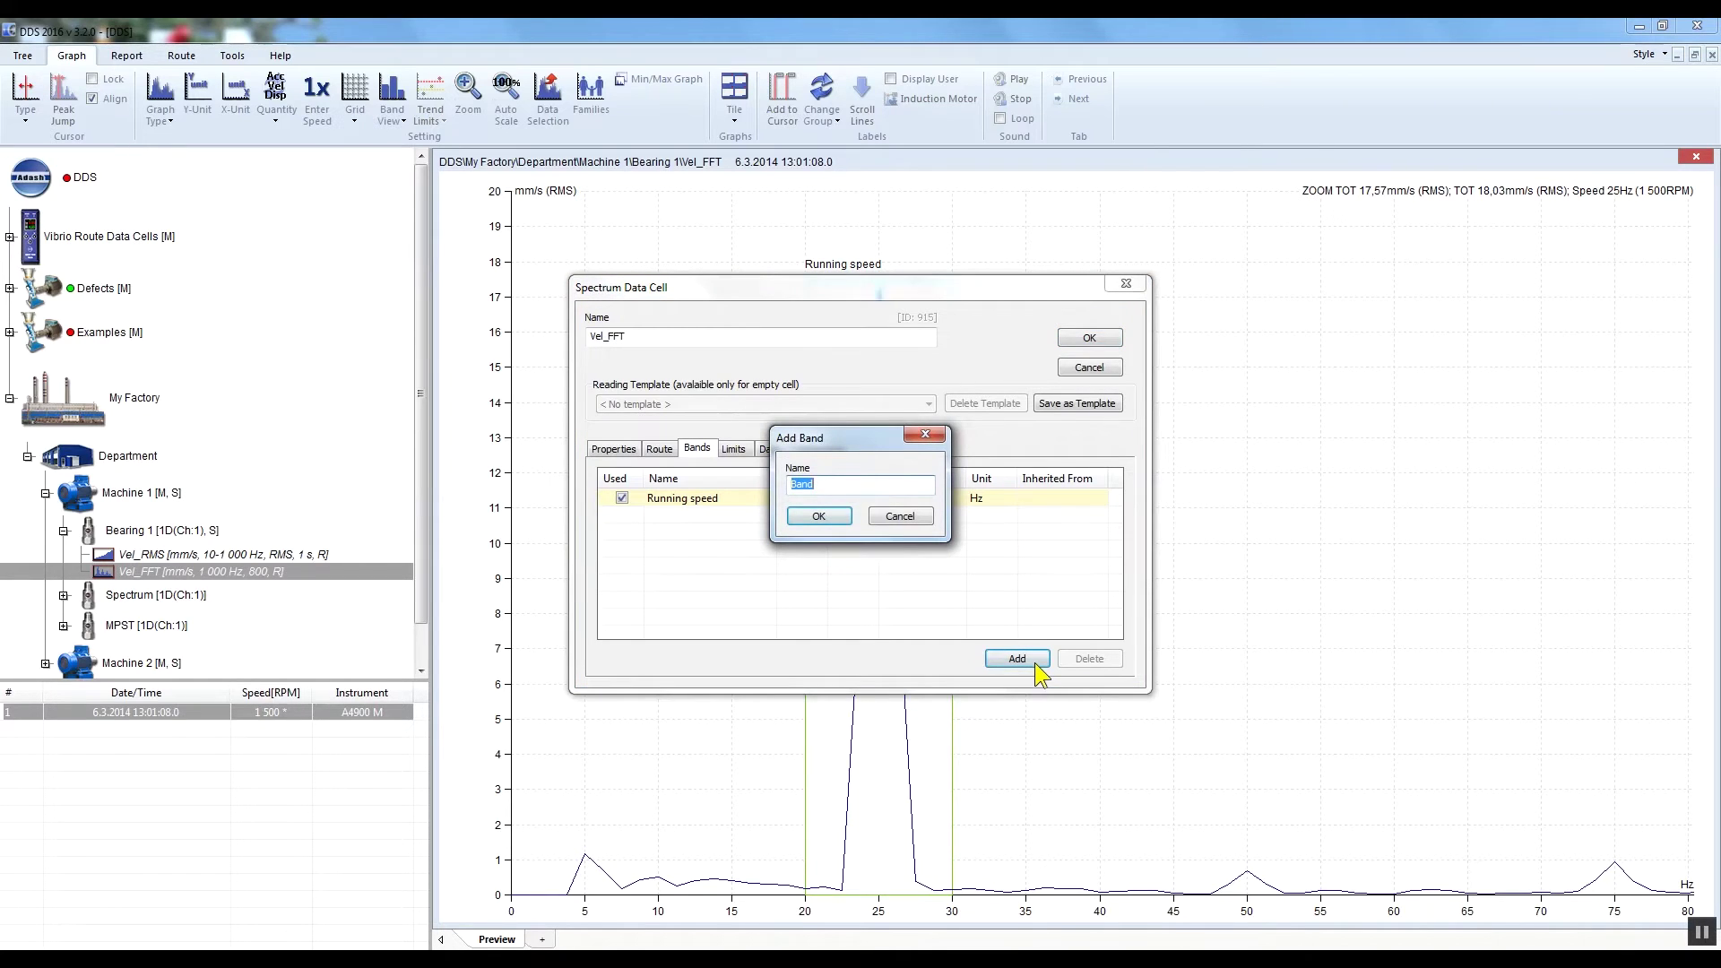
type("2x")
left_click(826, 522)
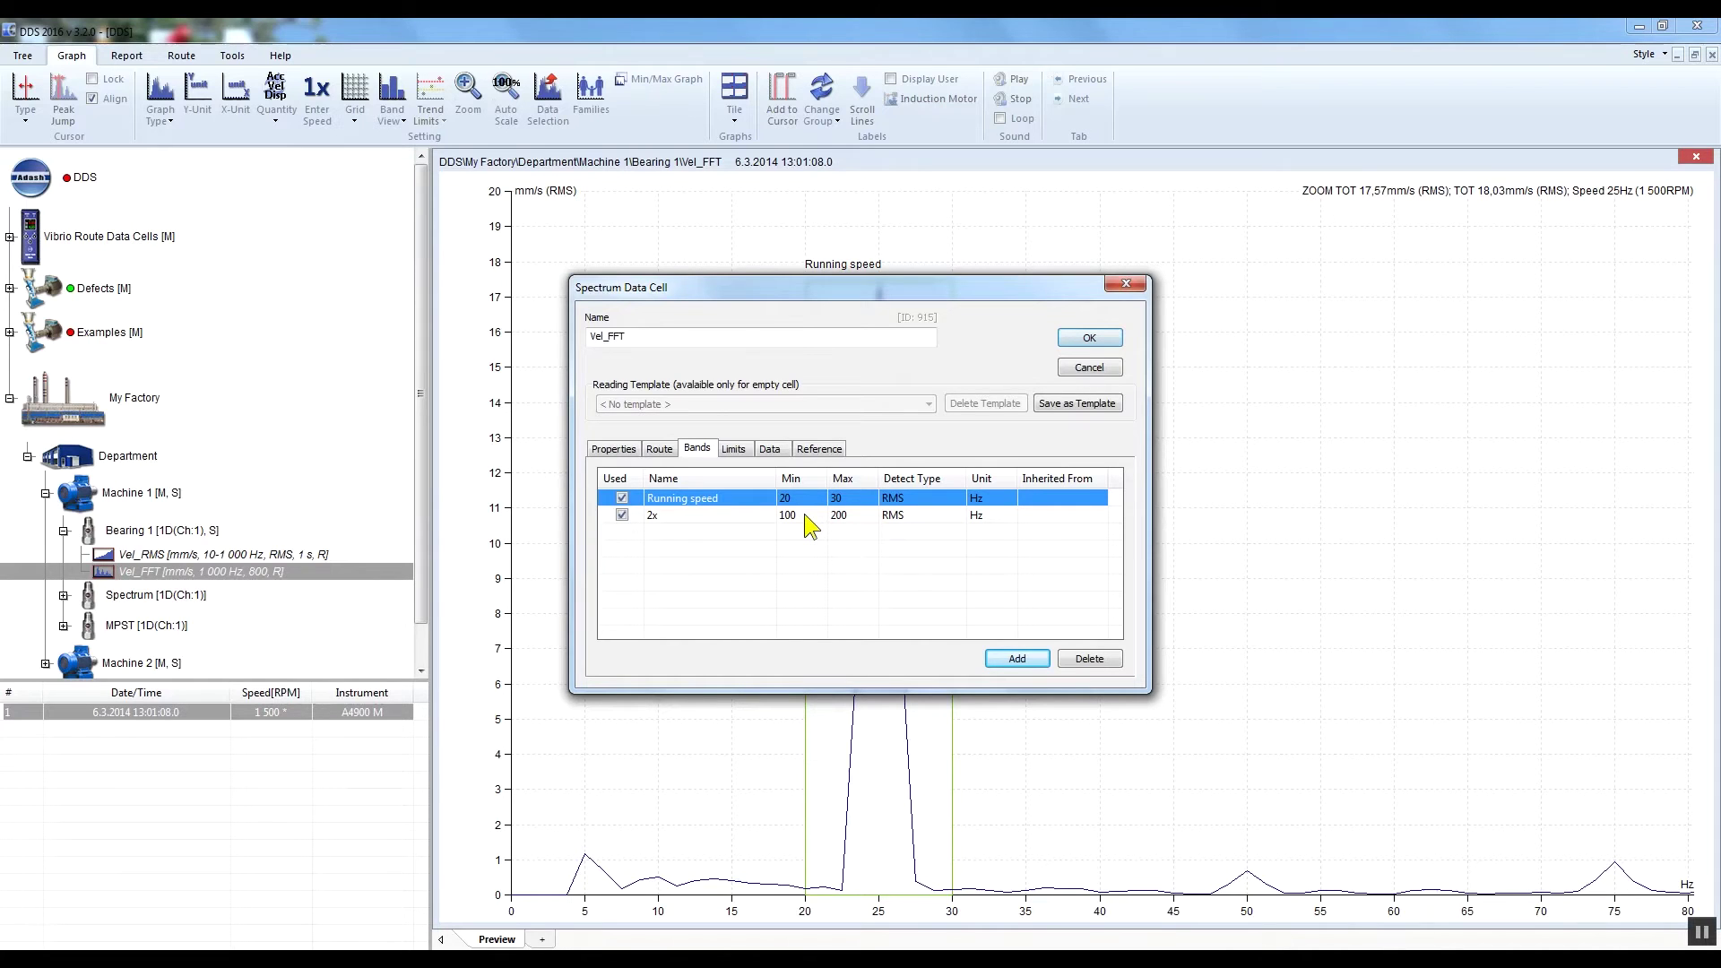
- Set the 2x band to 45–55 Hz, apply, and zoom to show both bands
double_click(800, 515)
type("45")
double_click(855, 515)
type("55")
key("Return")
left_click(1090, 336)
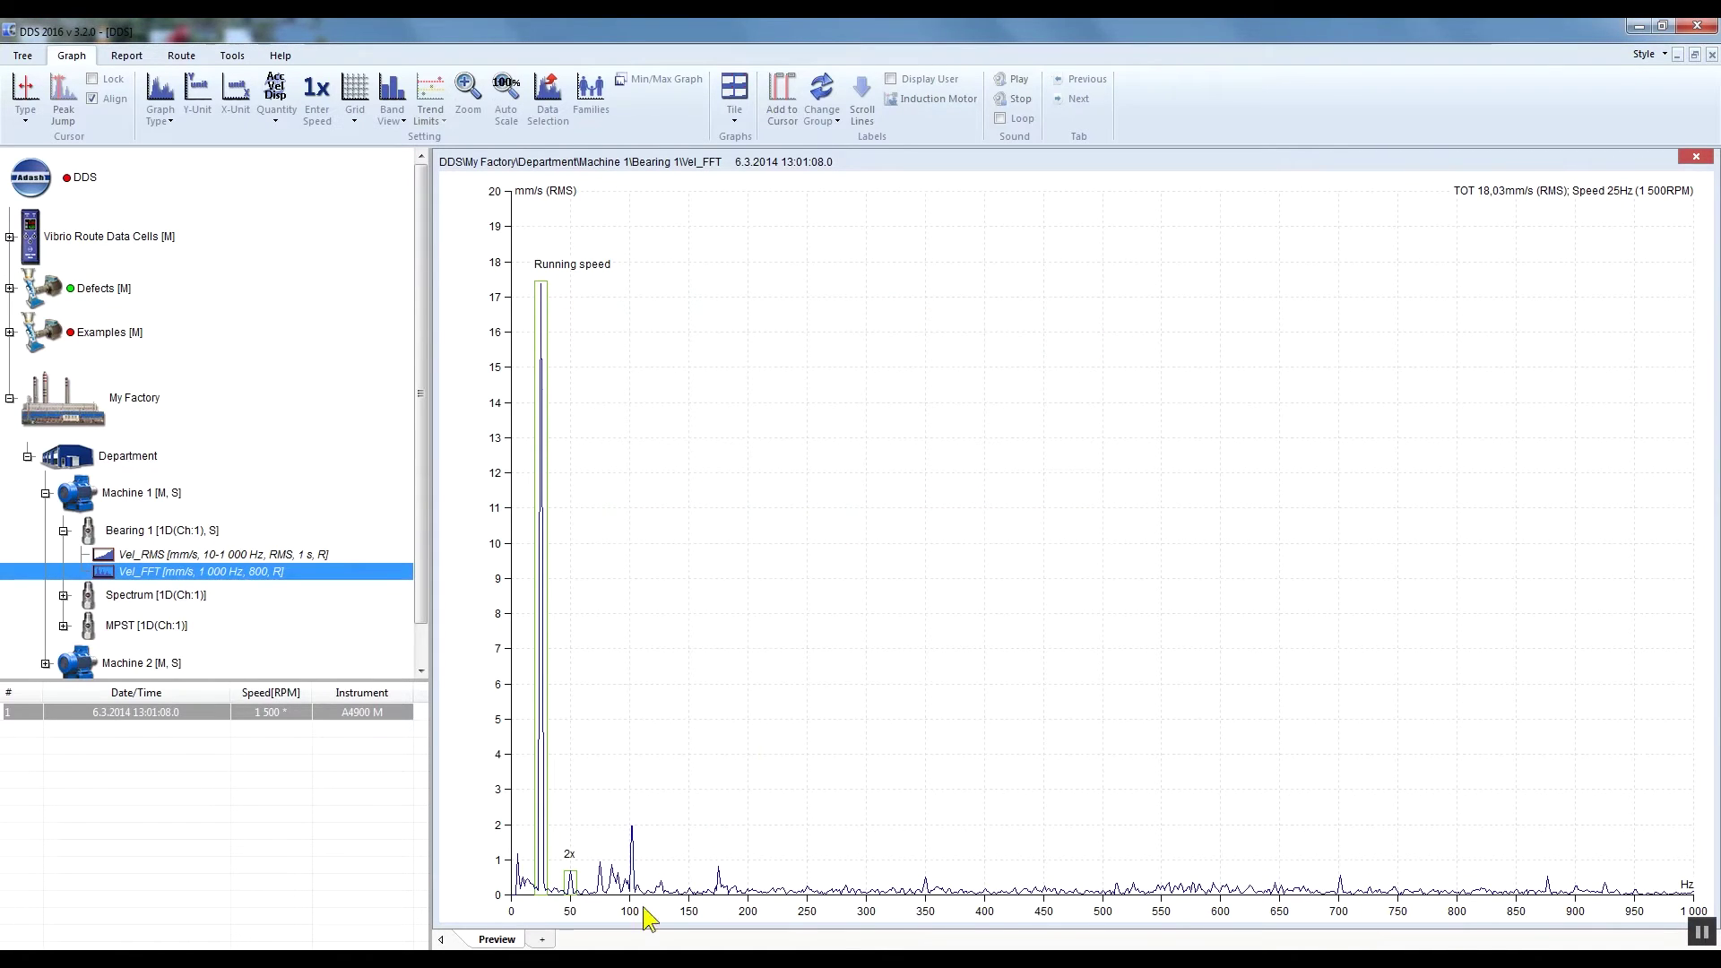
left_click_drag(615, 911, 511, 918)
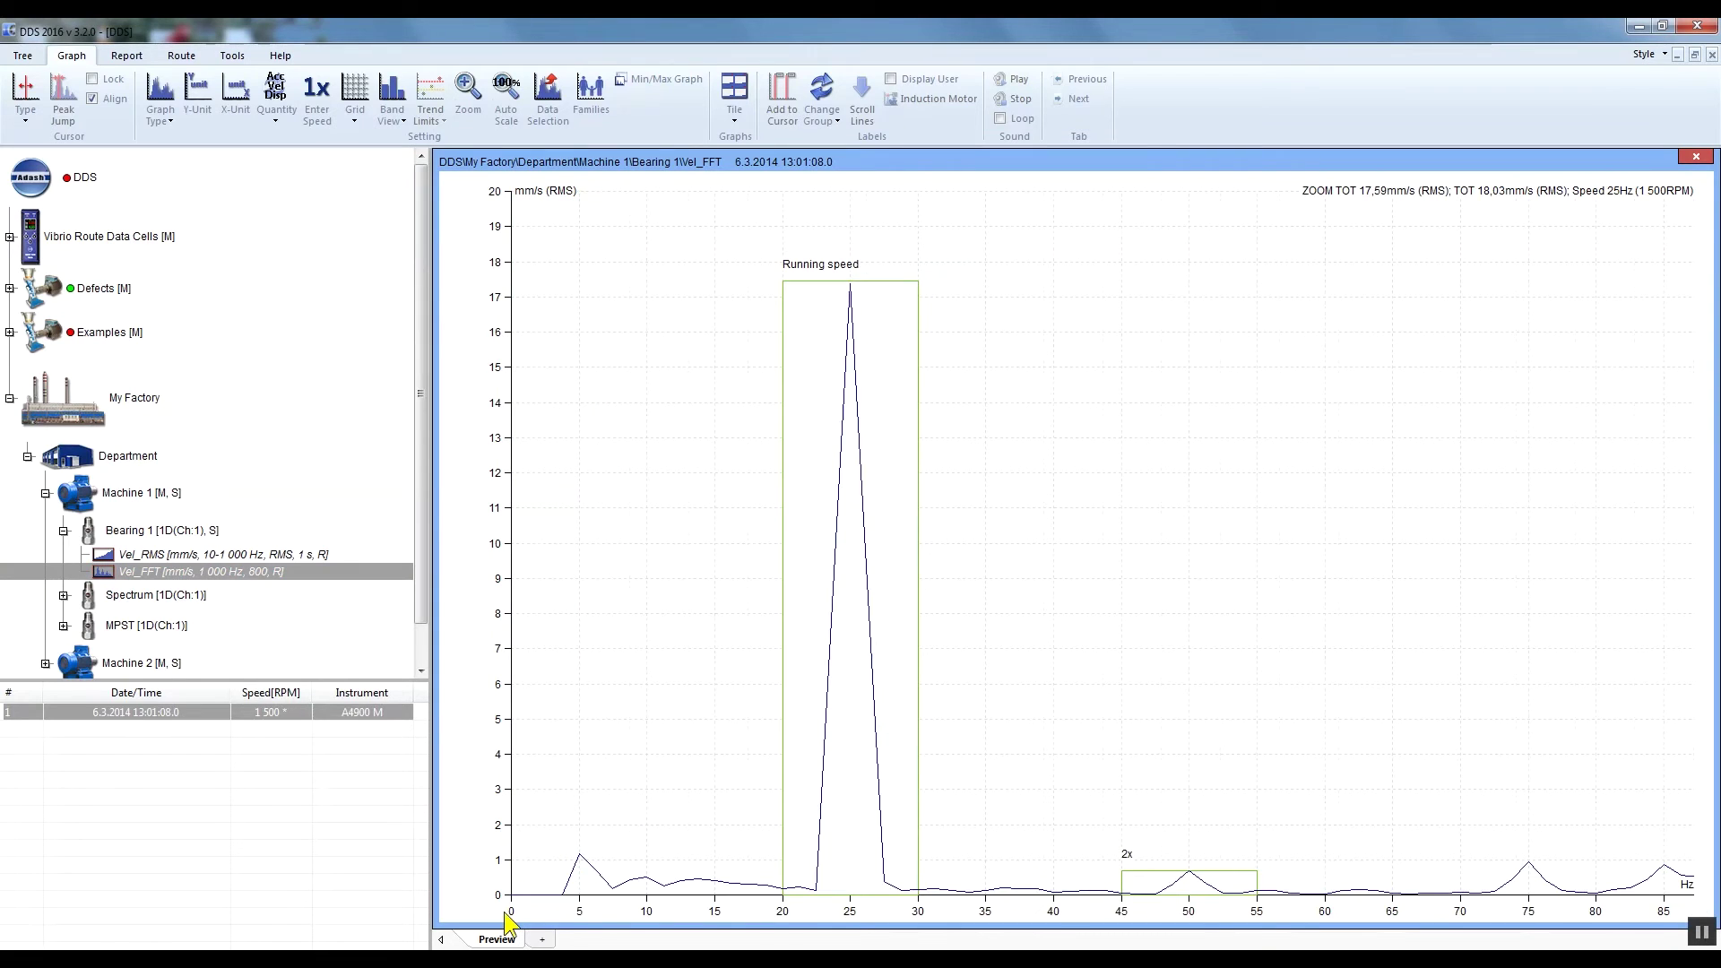
- Add a Running speed band limit entry in the Vel_FFT Limits tab, velocity in mm/s RMS
right_click(302, 576)
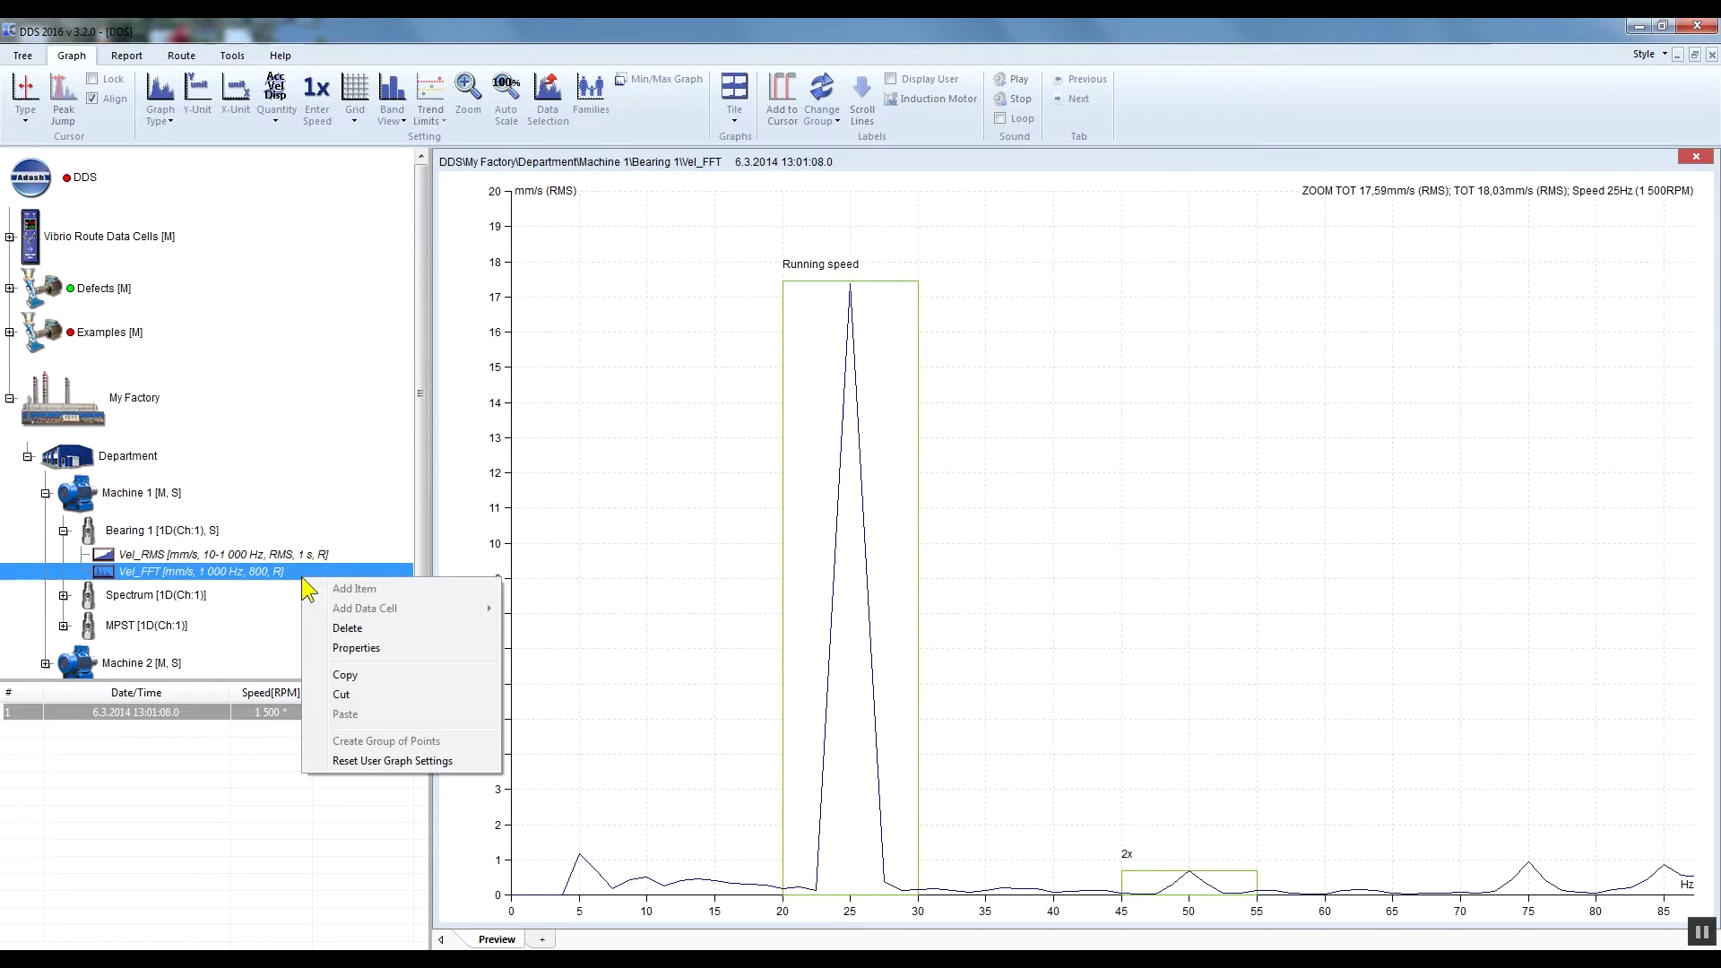
left_click(376, 646)
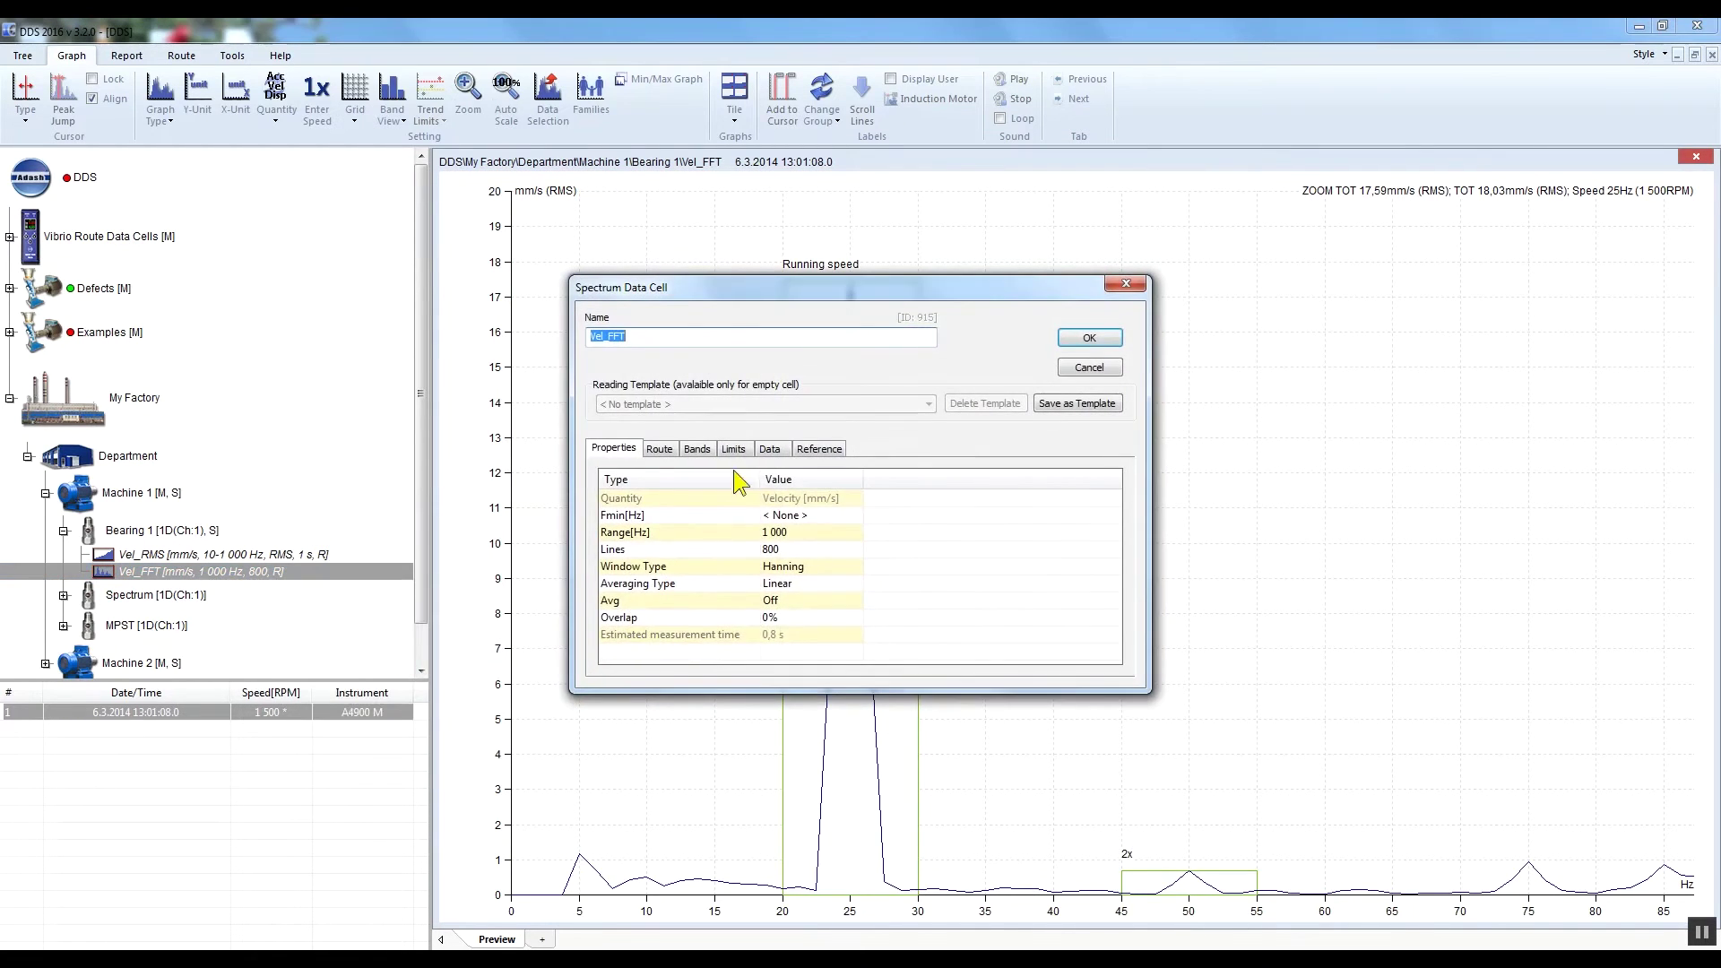
left_click(735, 449)
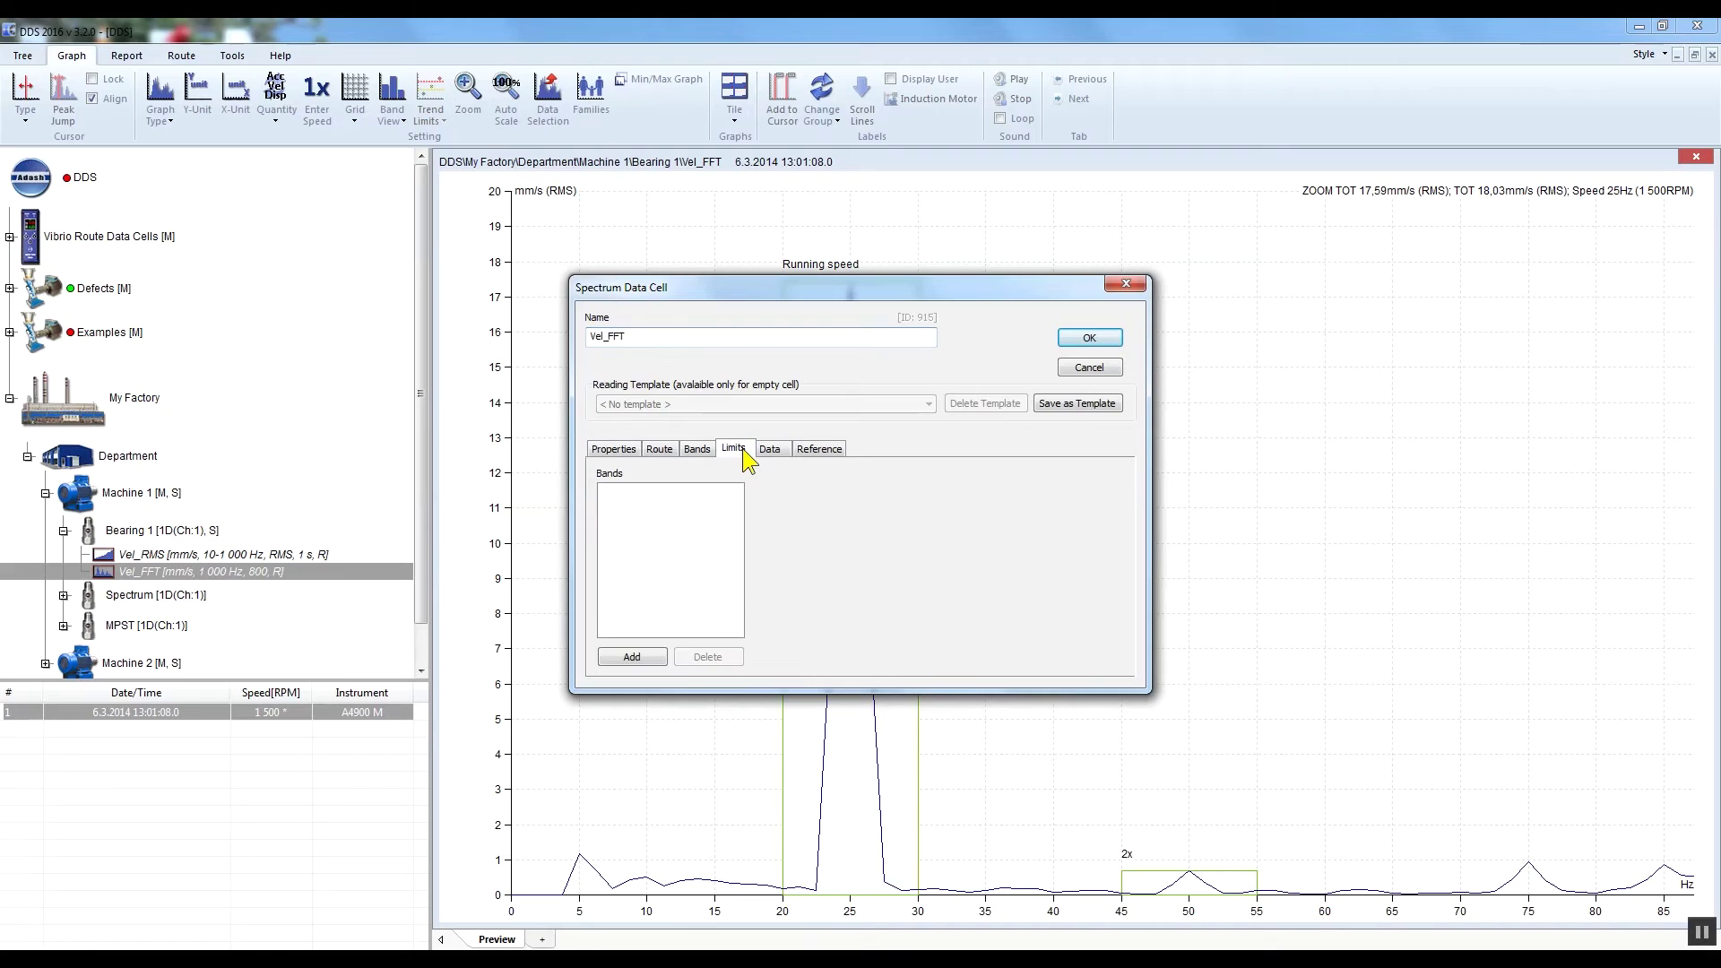
left_click(632, 657)
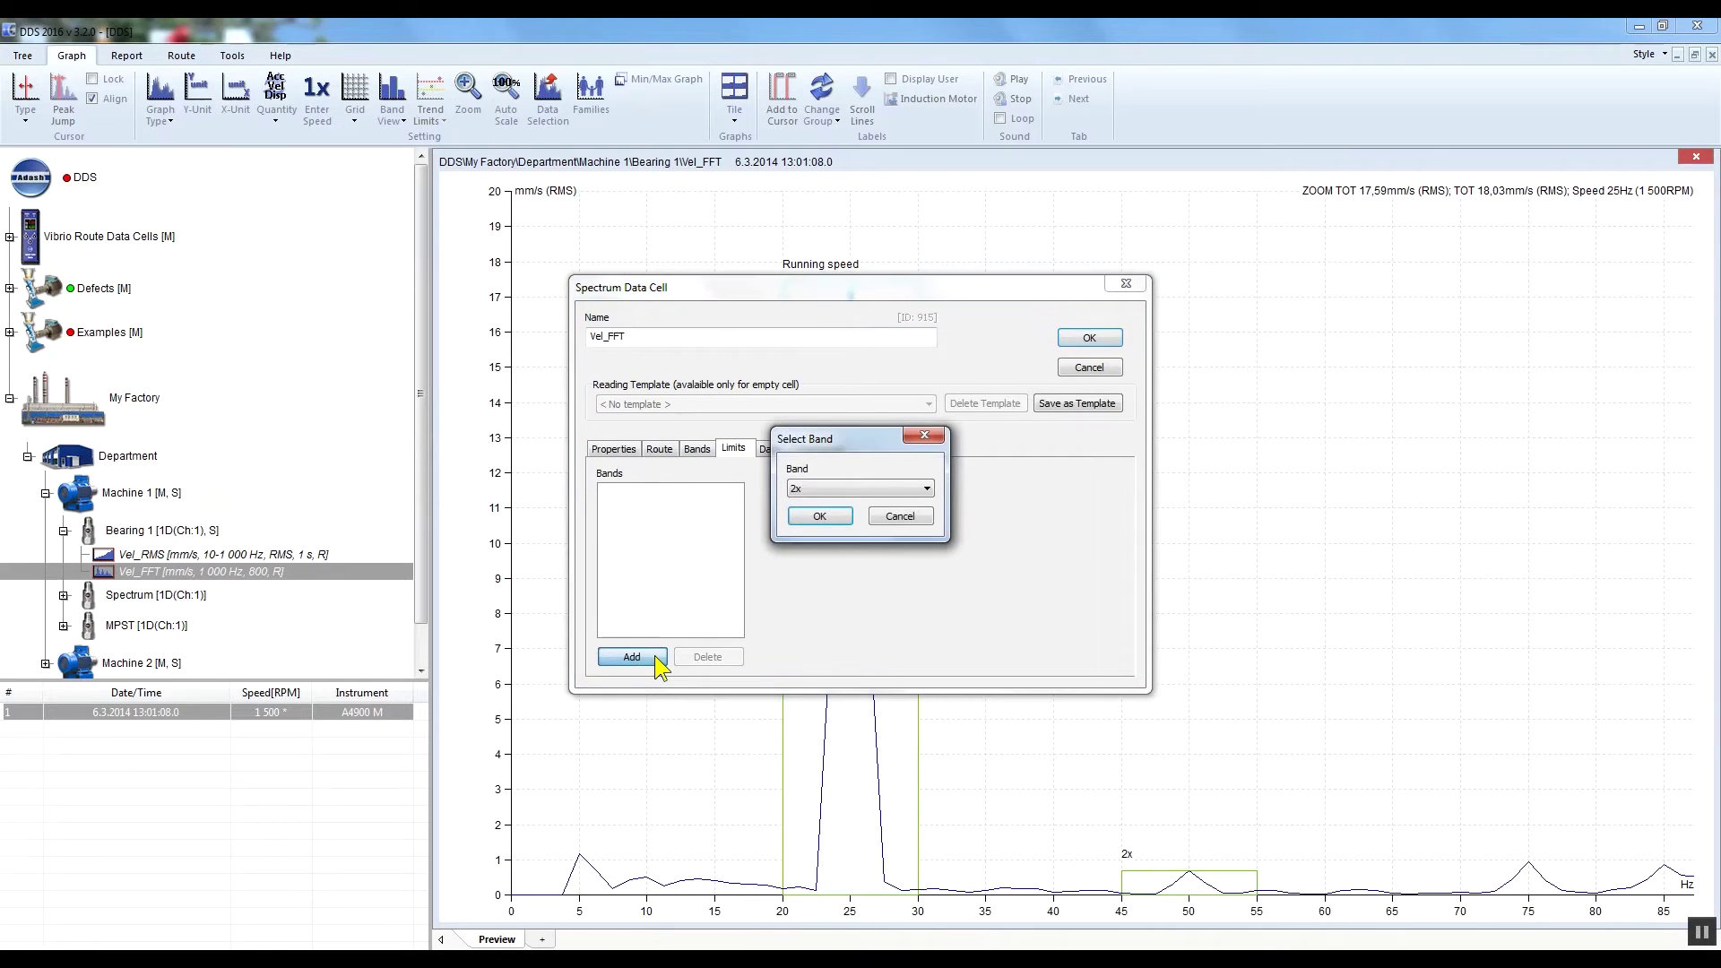
left_click(923, 490)
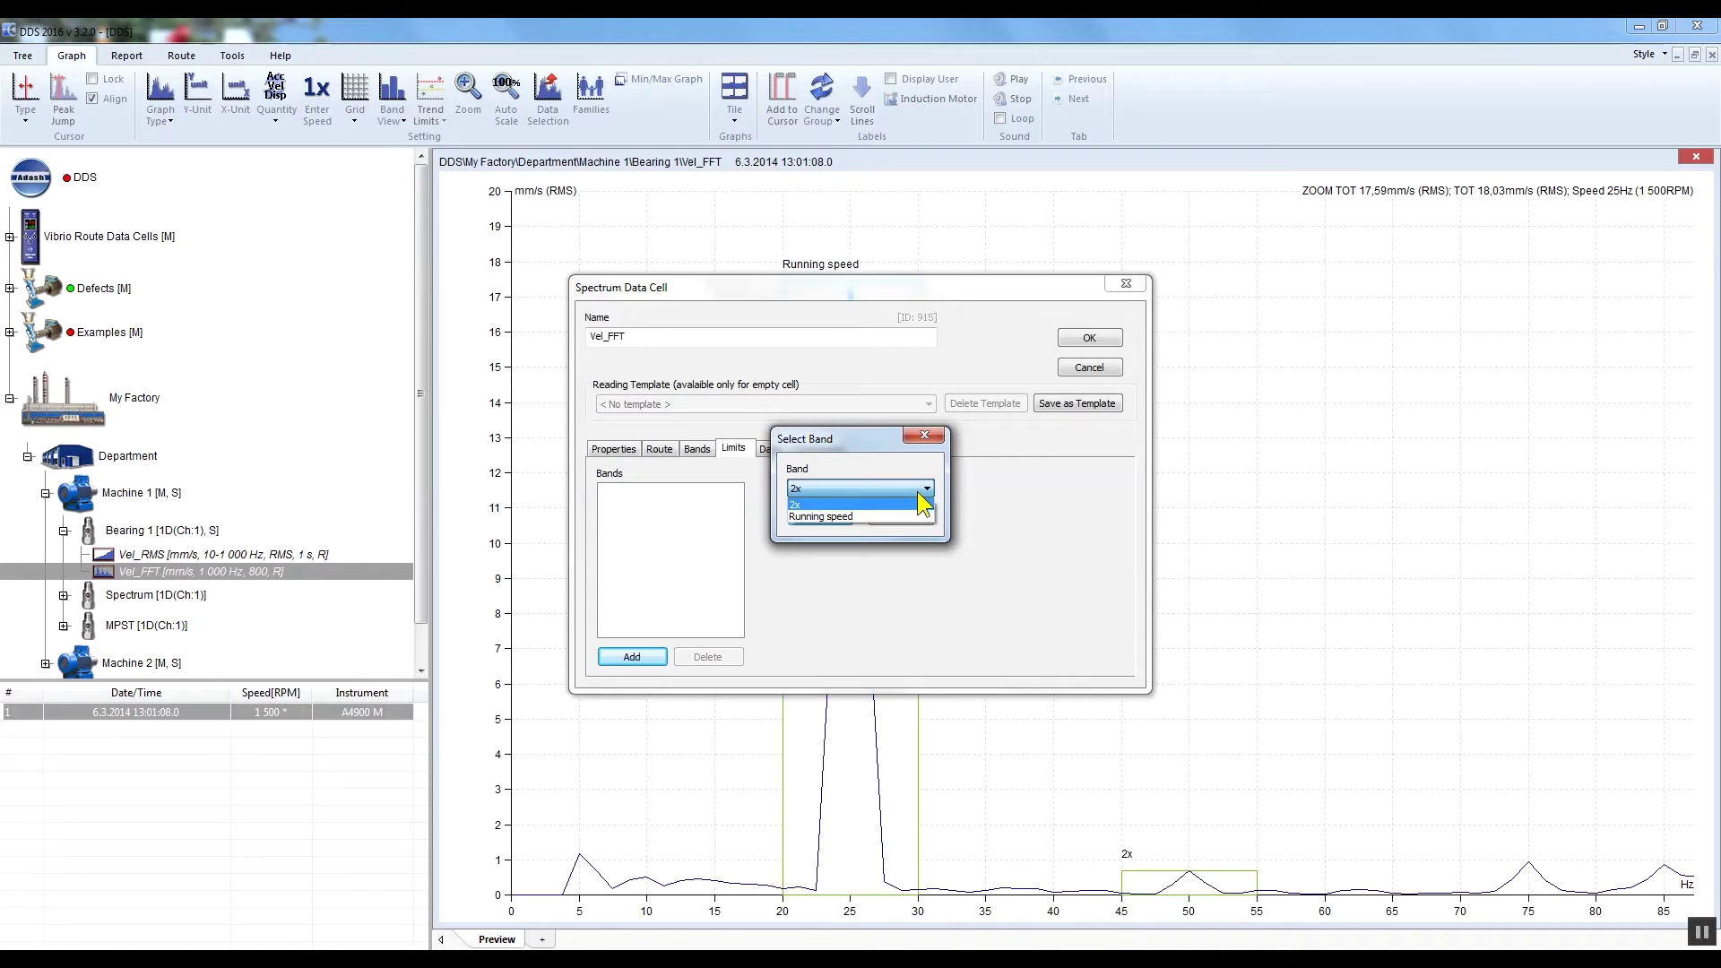
left_click(905, 518)
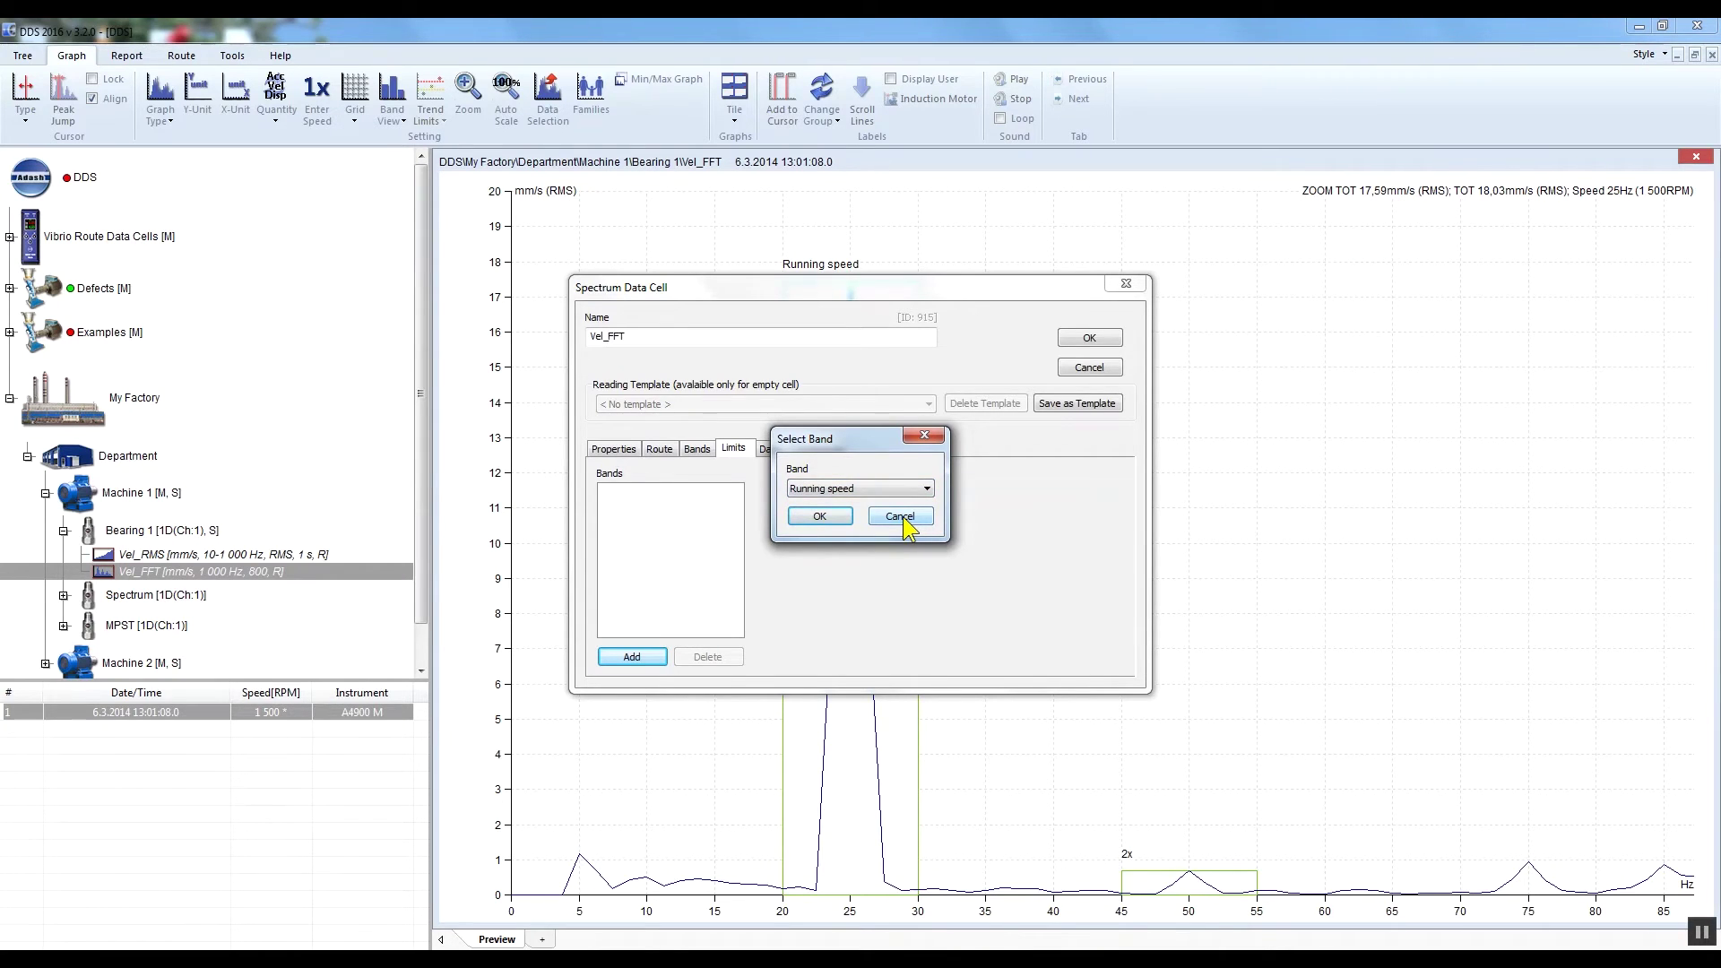
left_click(845, 520)
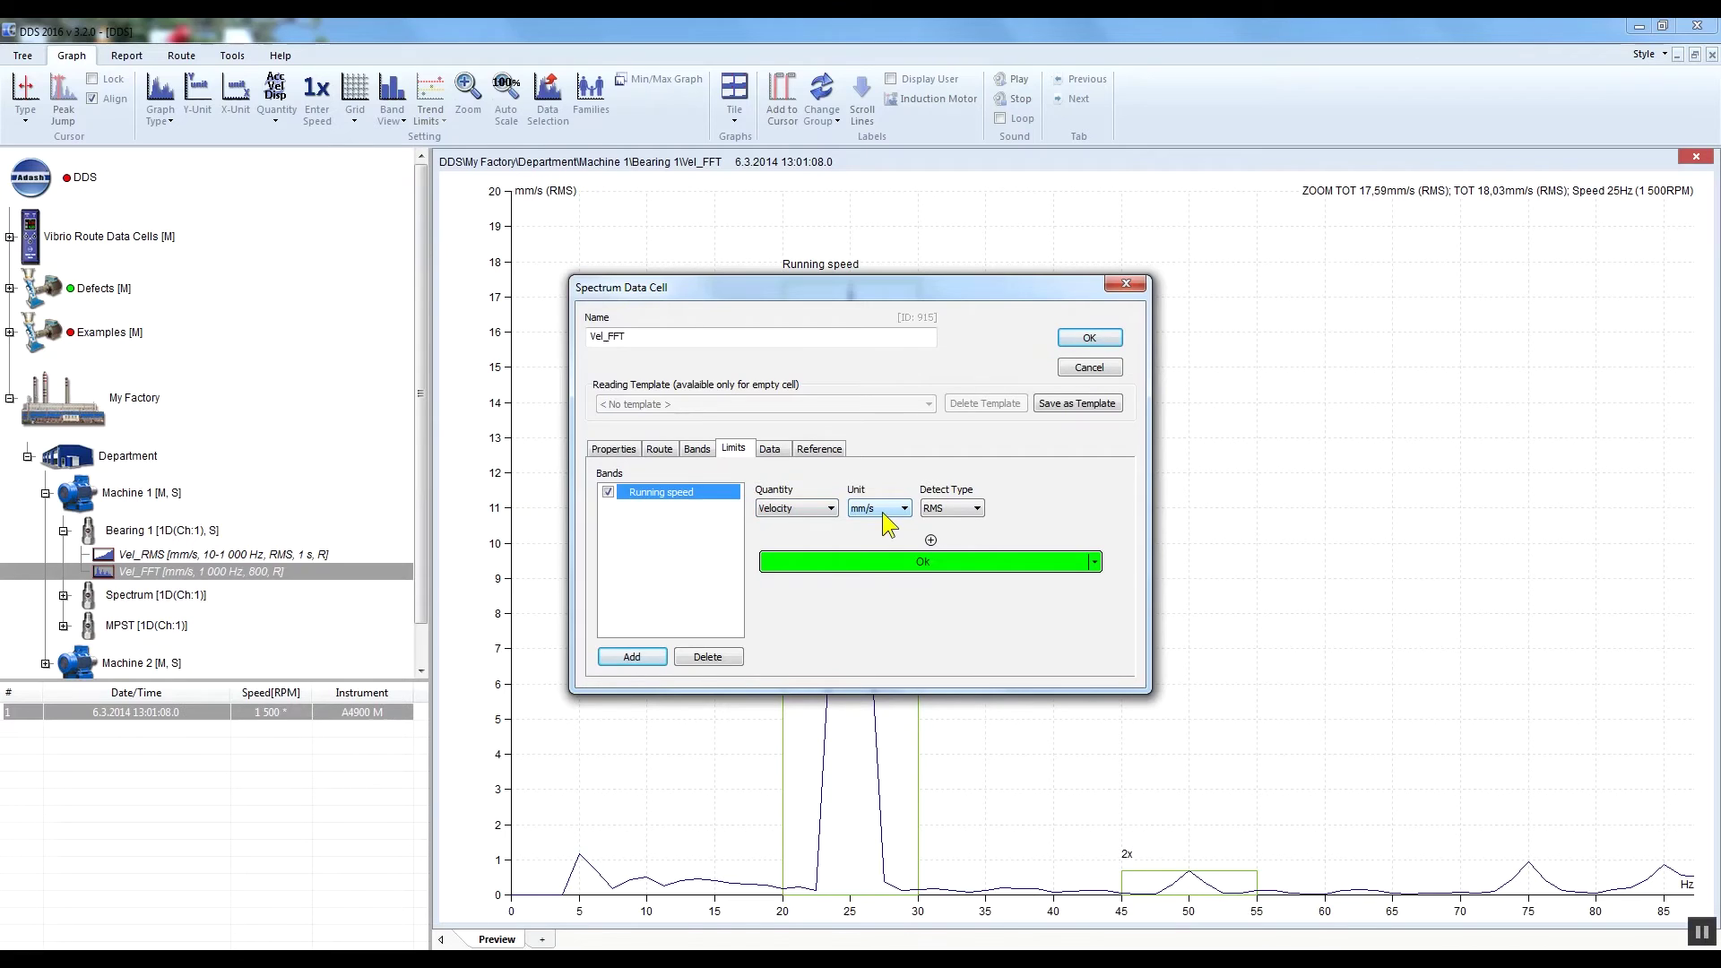
- Keep RMS velocity and add Running speed limit thresholds at 3, 5 and 7 mm/s
left_click(961, 522)
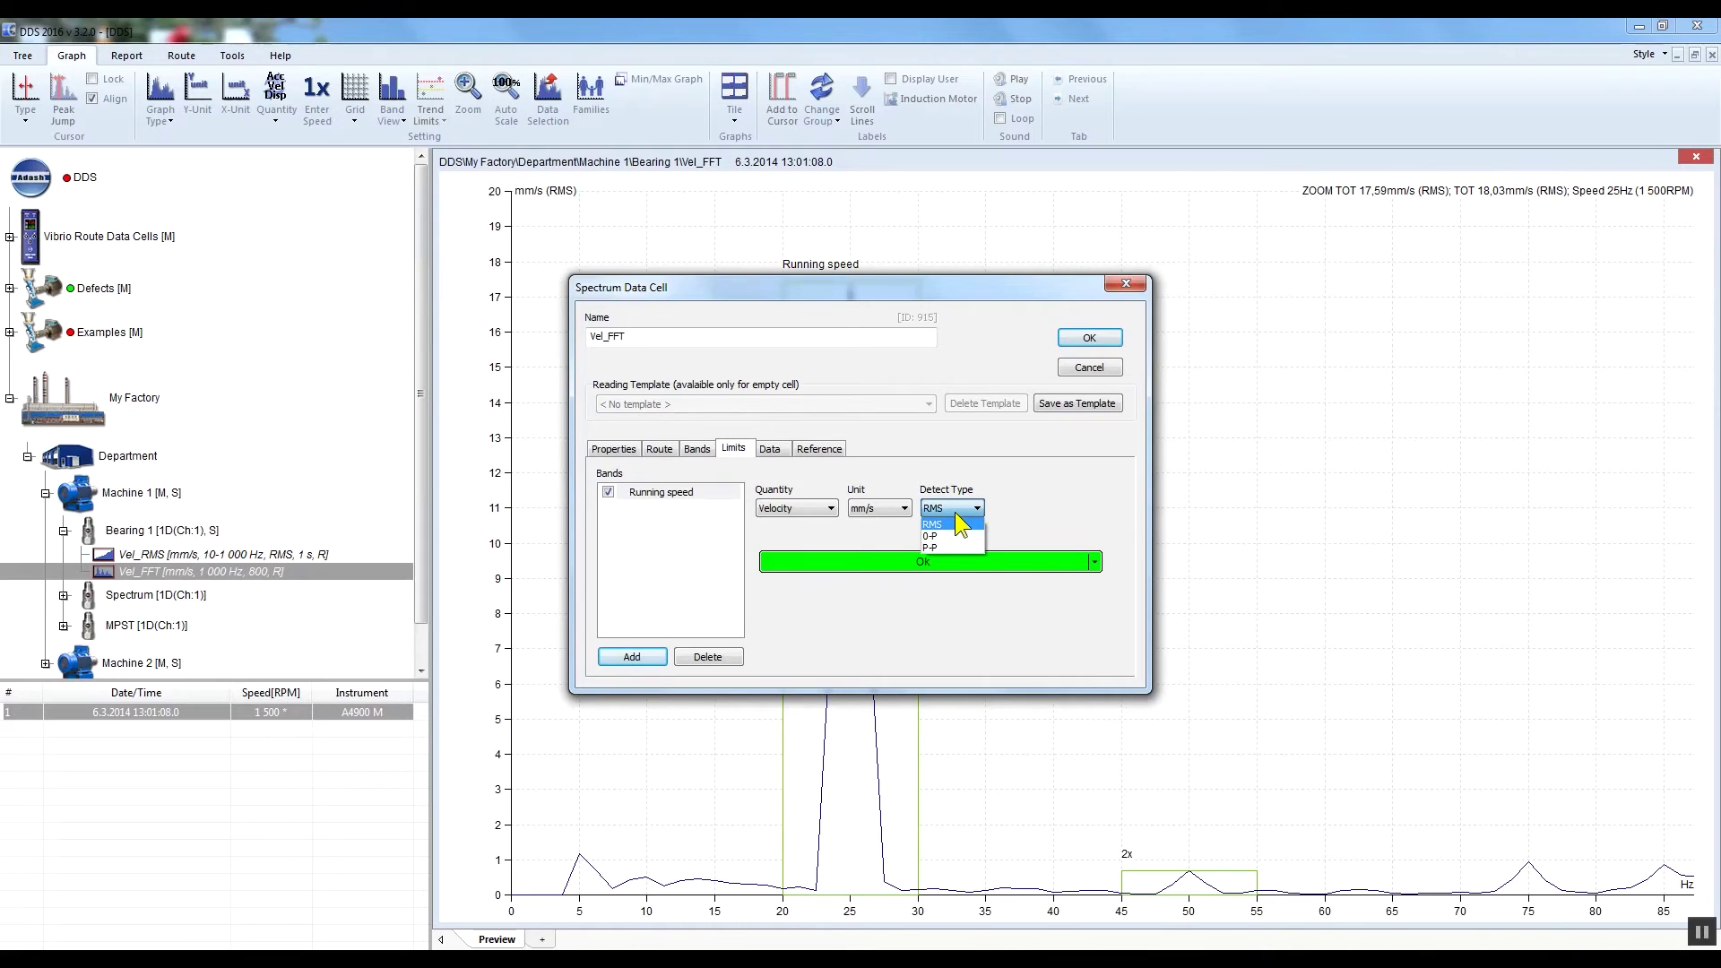
left_click(960, 522)
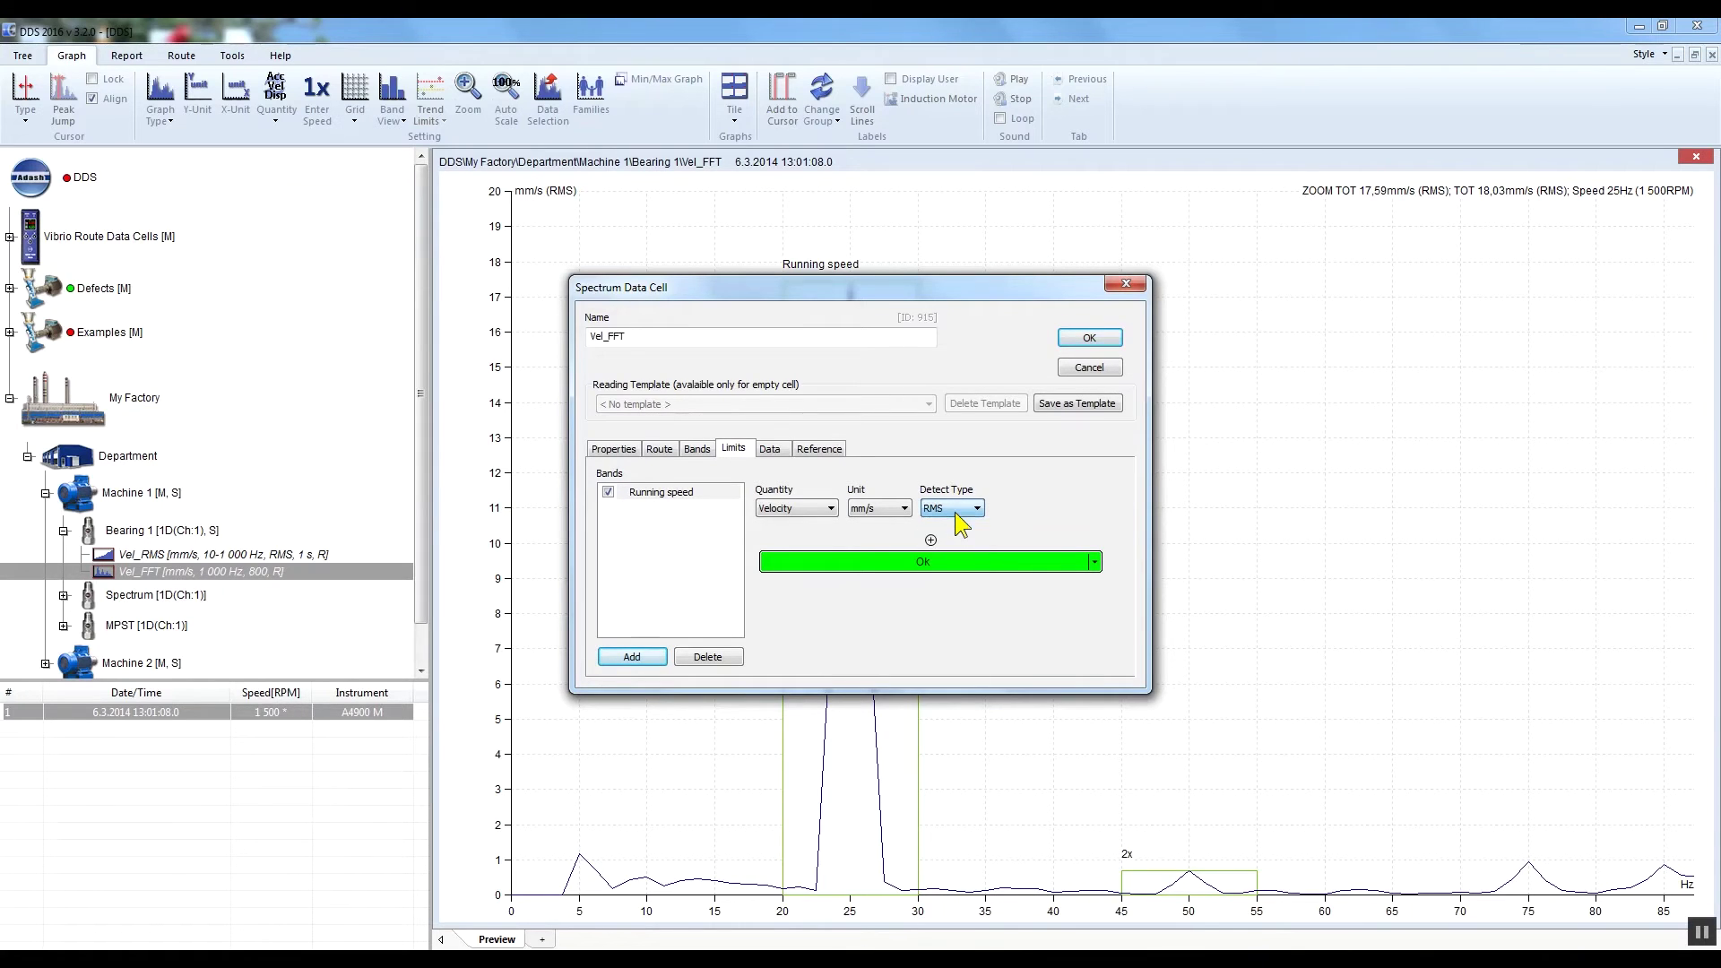
left_click(815, 513)
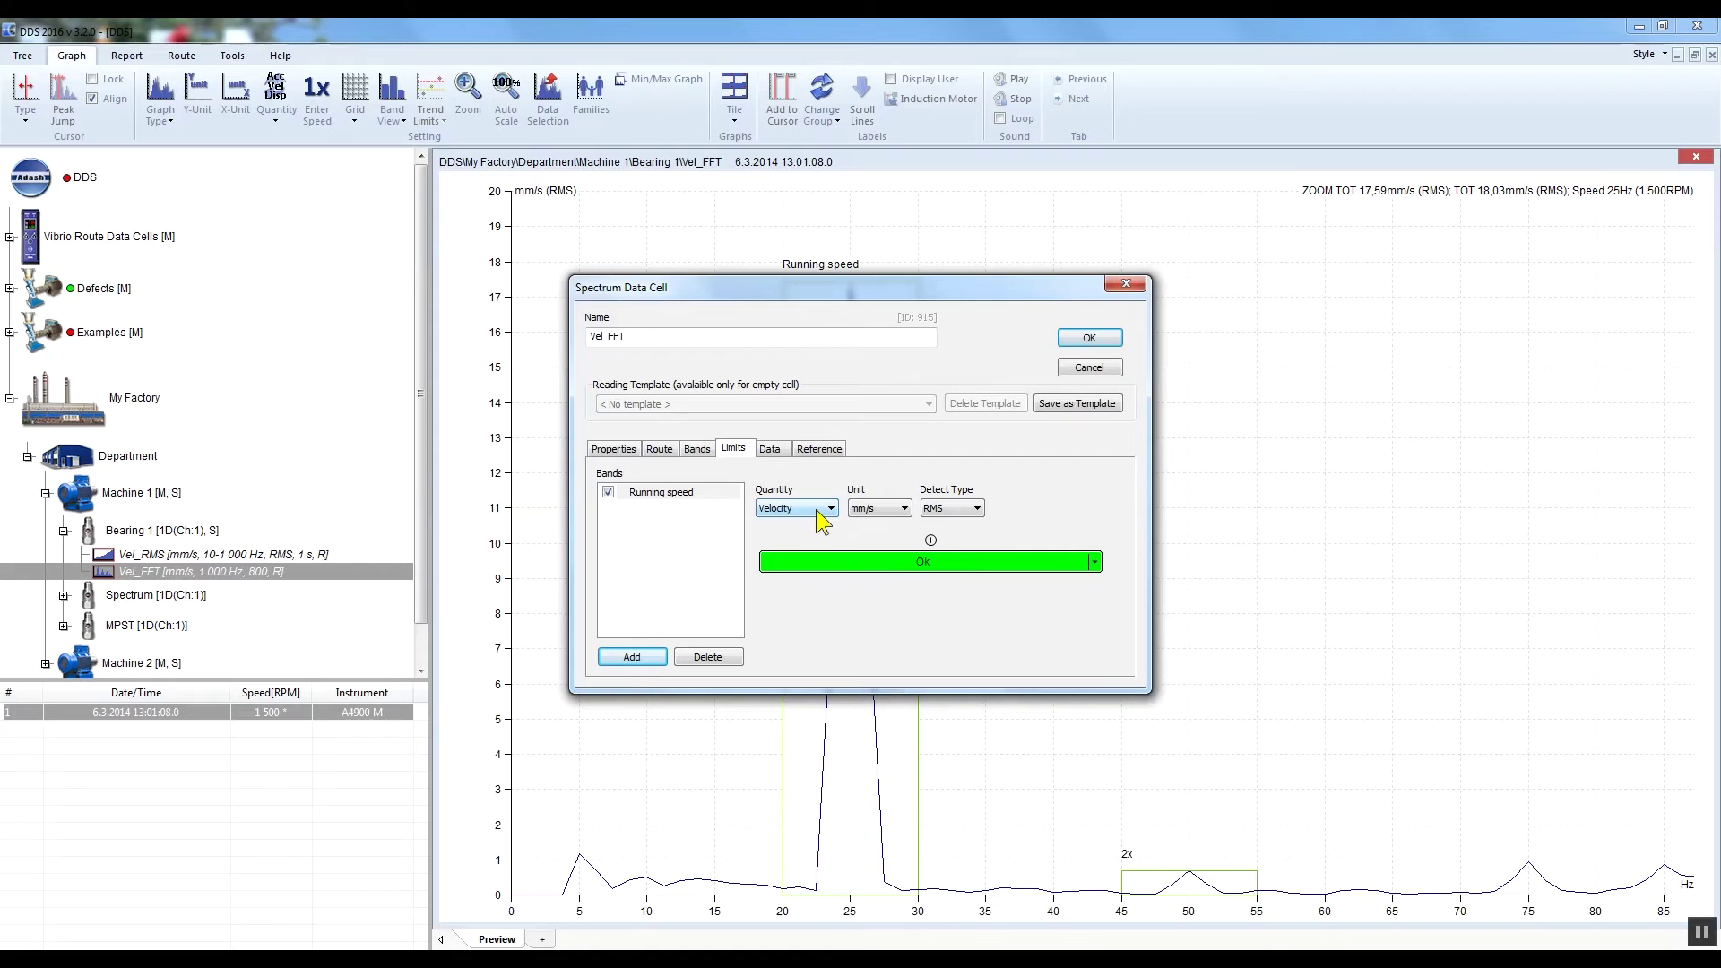
left_click(931, 540)
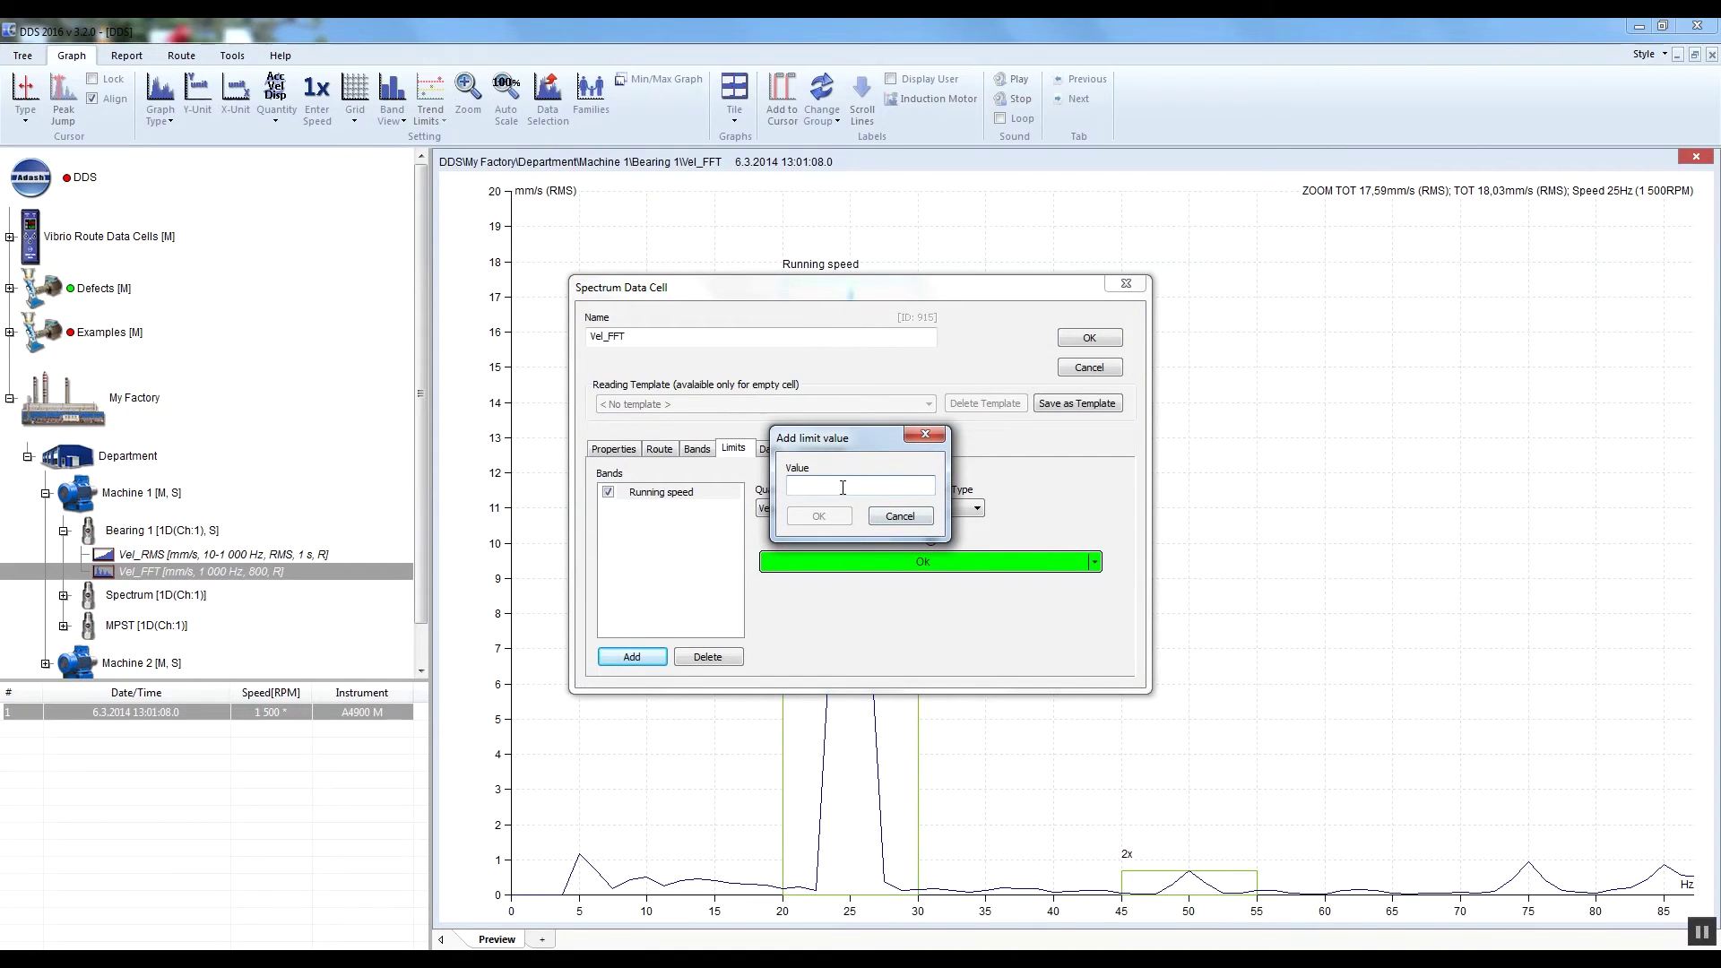
type("3")
left_click(819, 516)
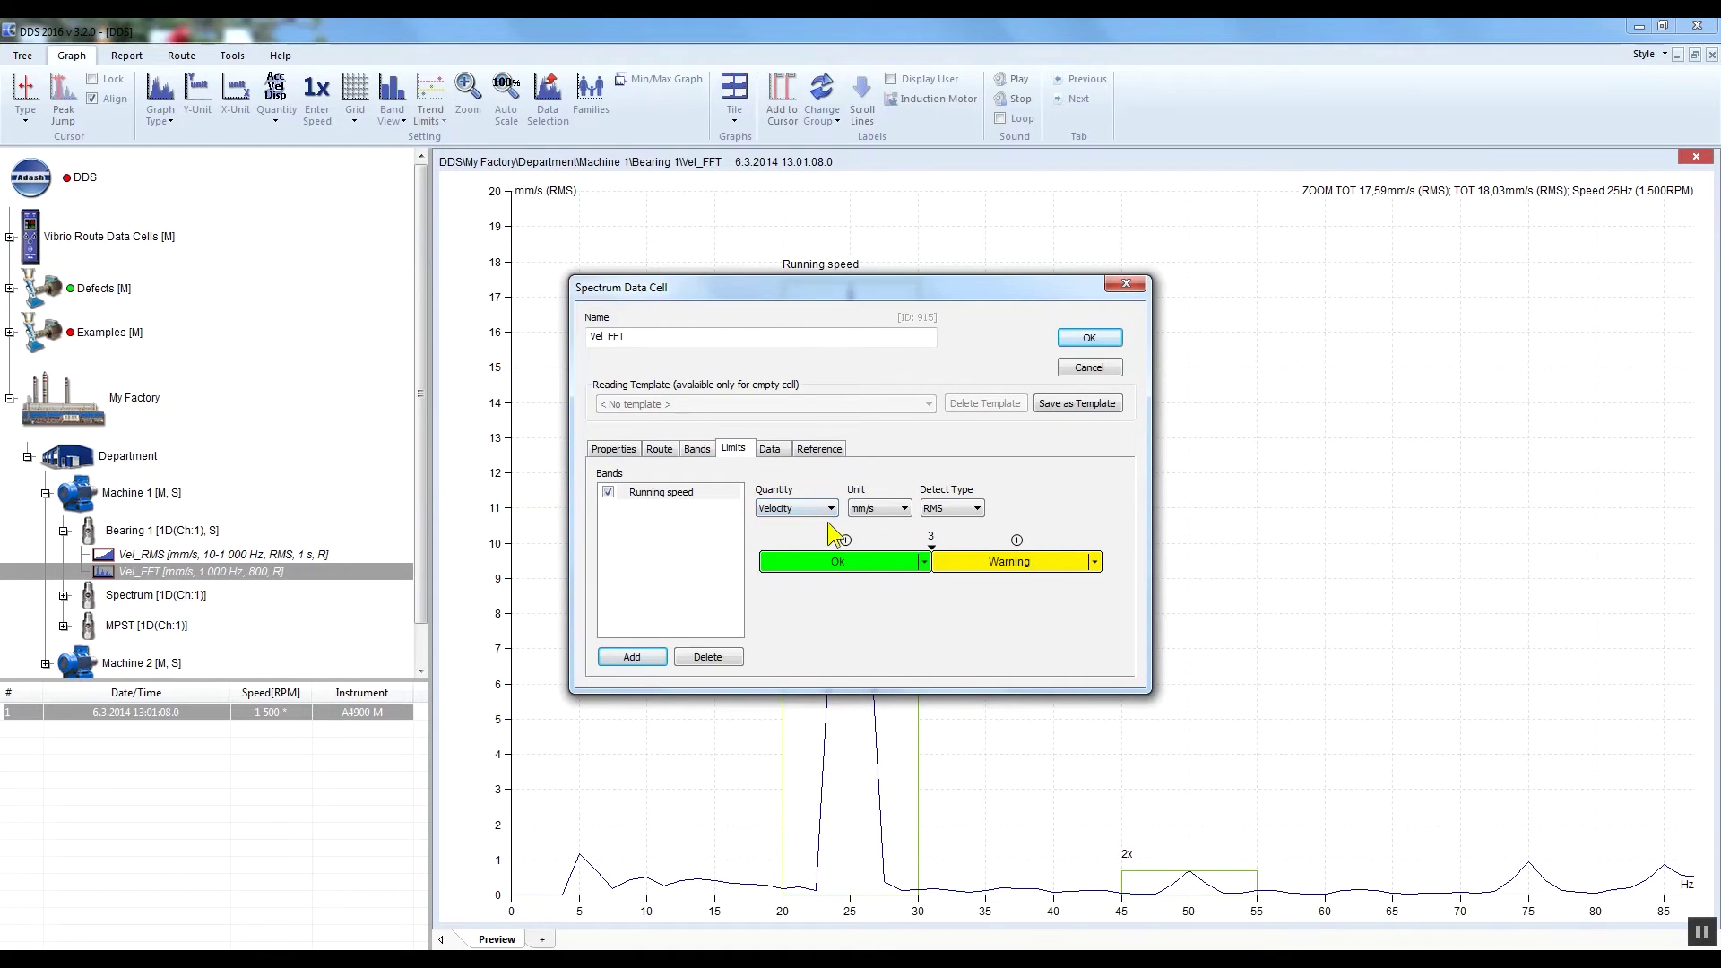
left_click(1016, 538)
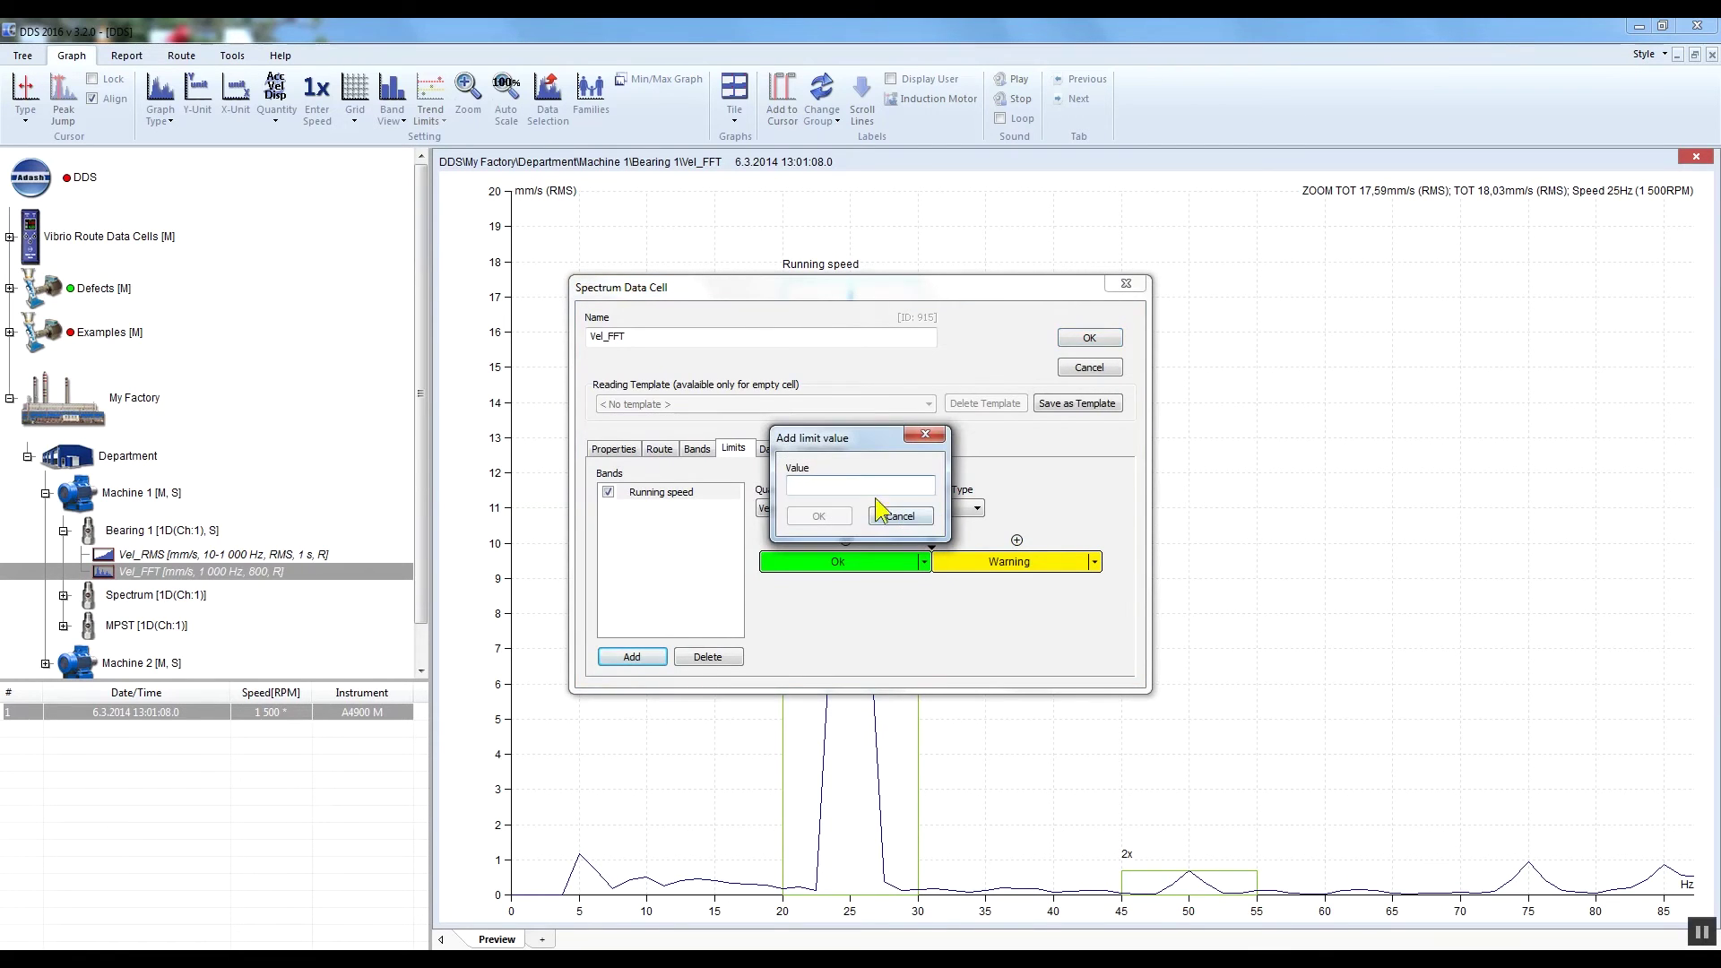
type("5")
left_click(823, 516)
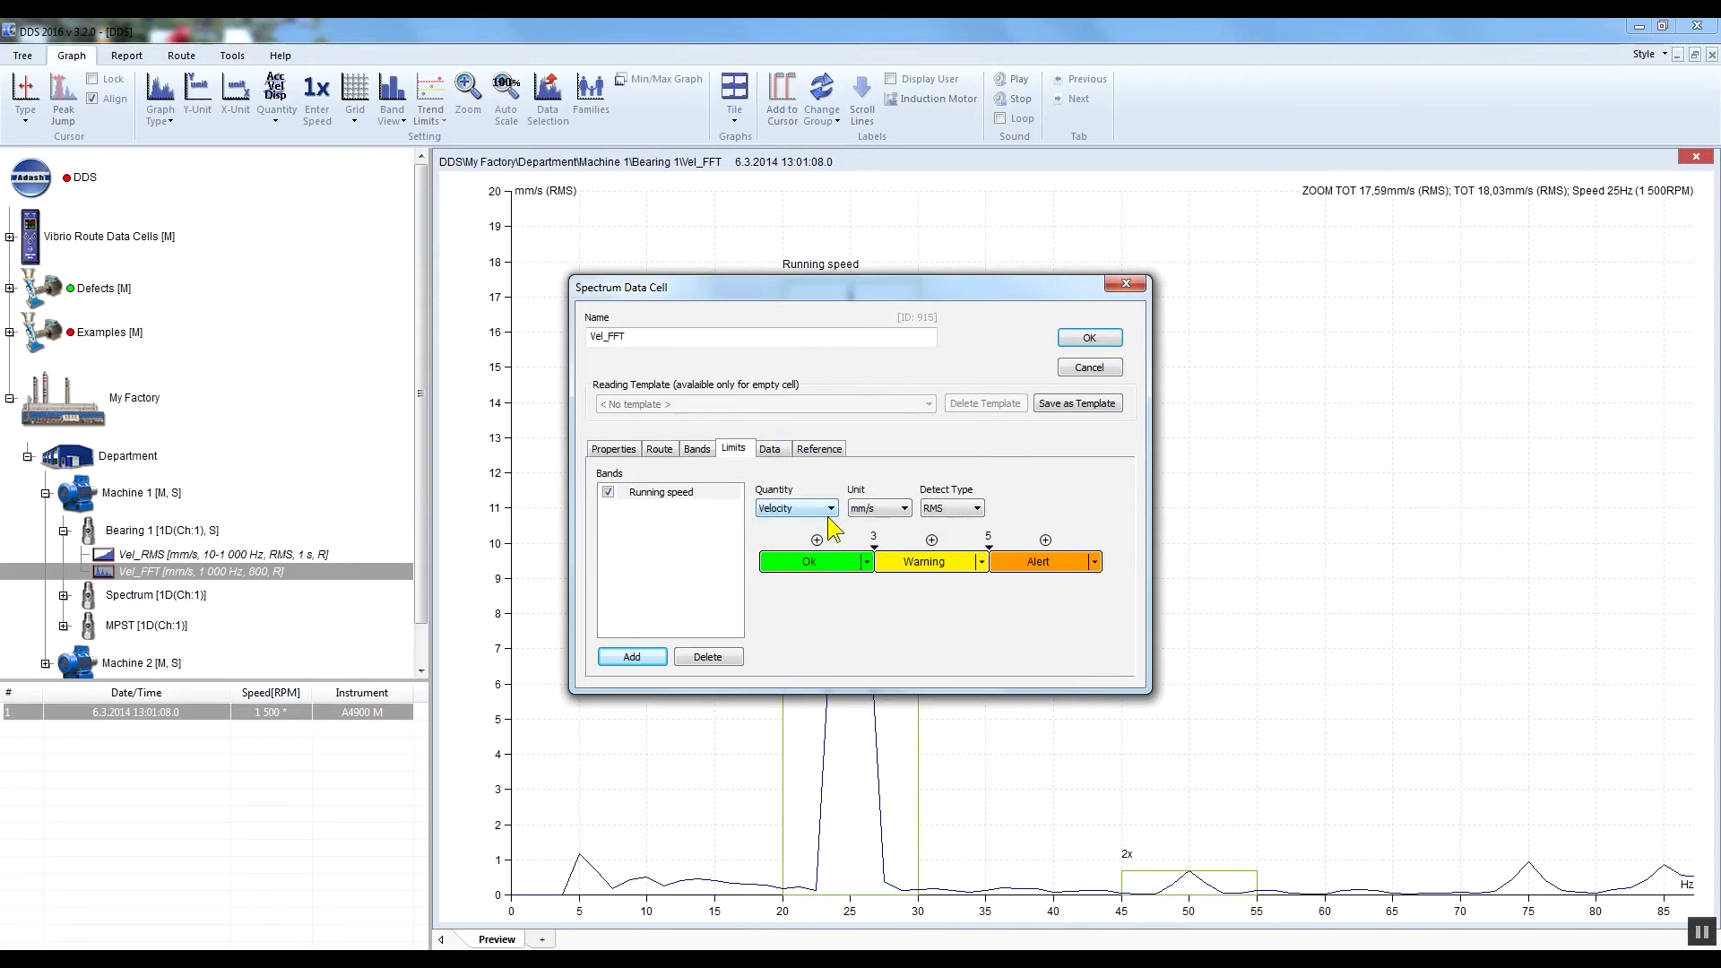
left_click(1046, 539)
type("7")
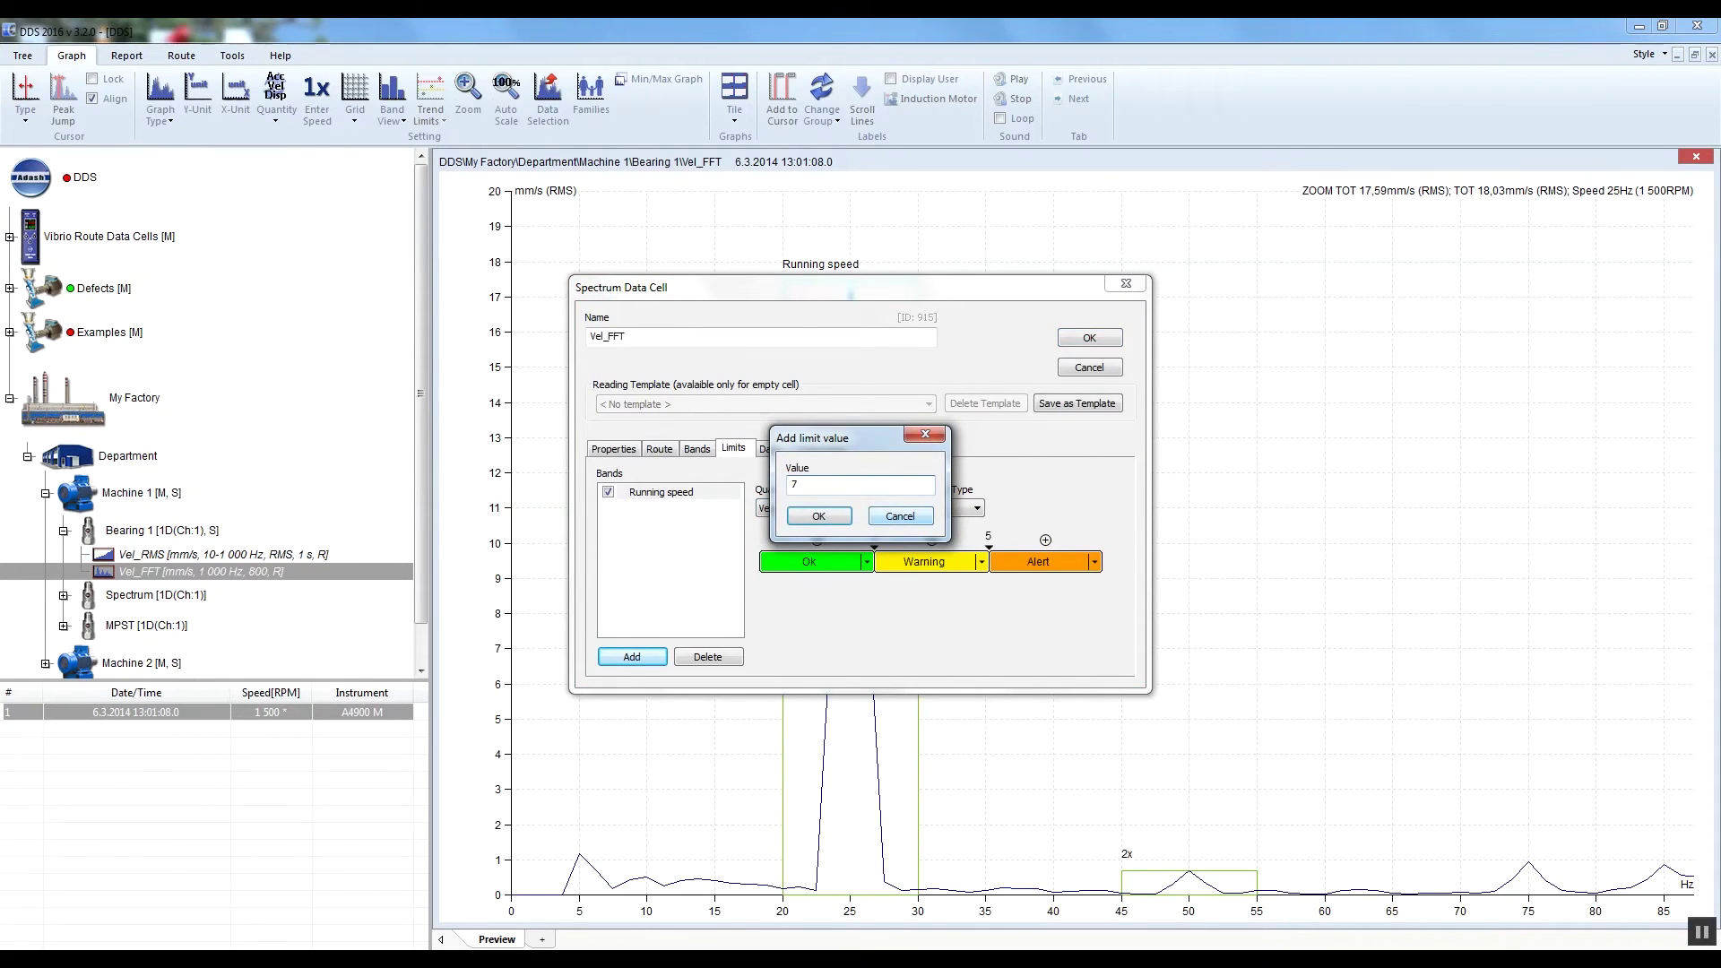
left_click(831, 519)
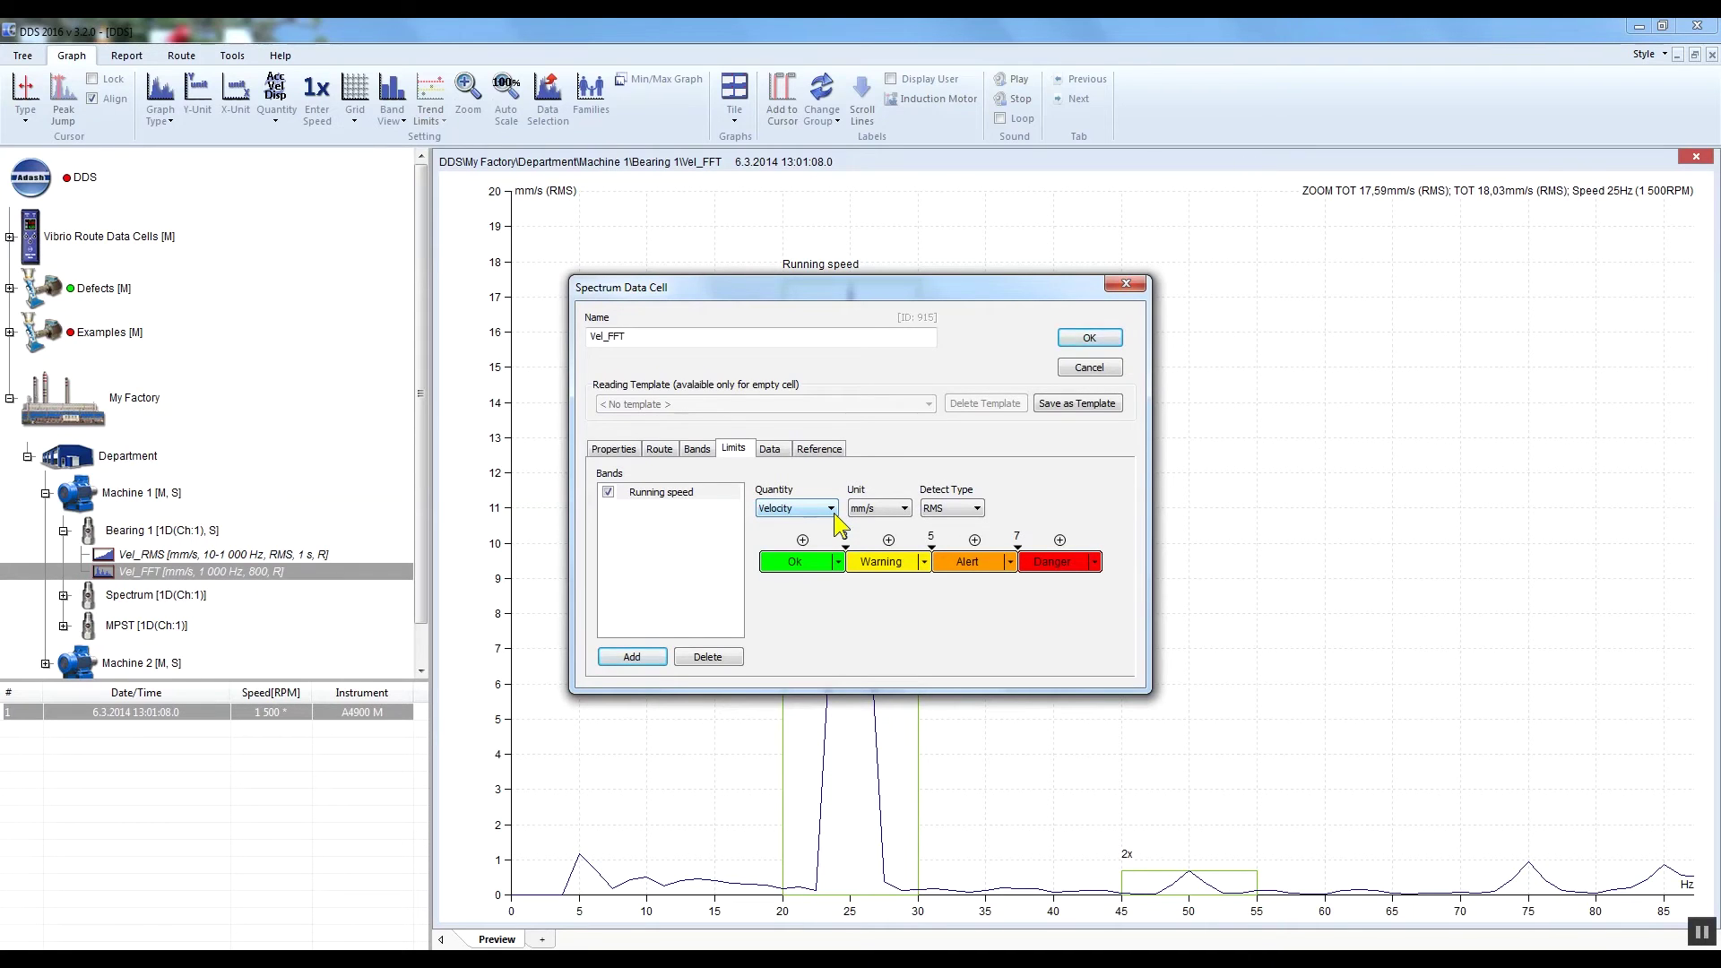
- Delete and re-add the 7 mm/s Running speed limit, then save the Vel_FFT settings
right_click(1019, 541)
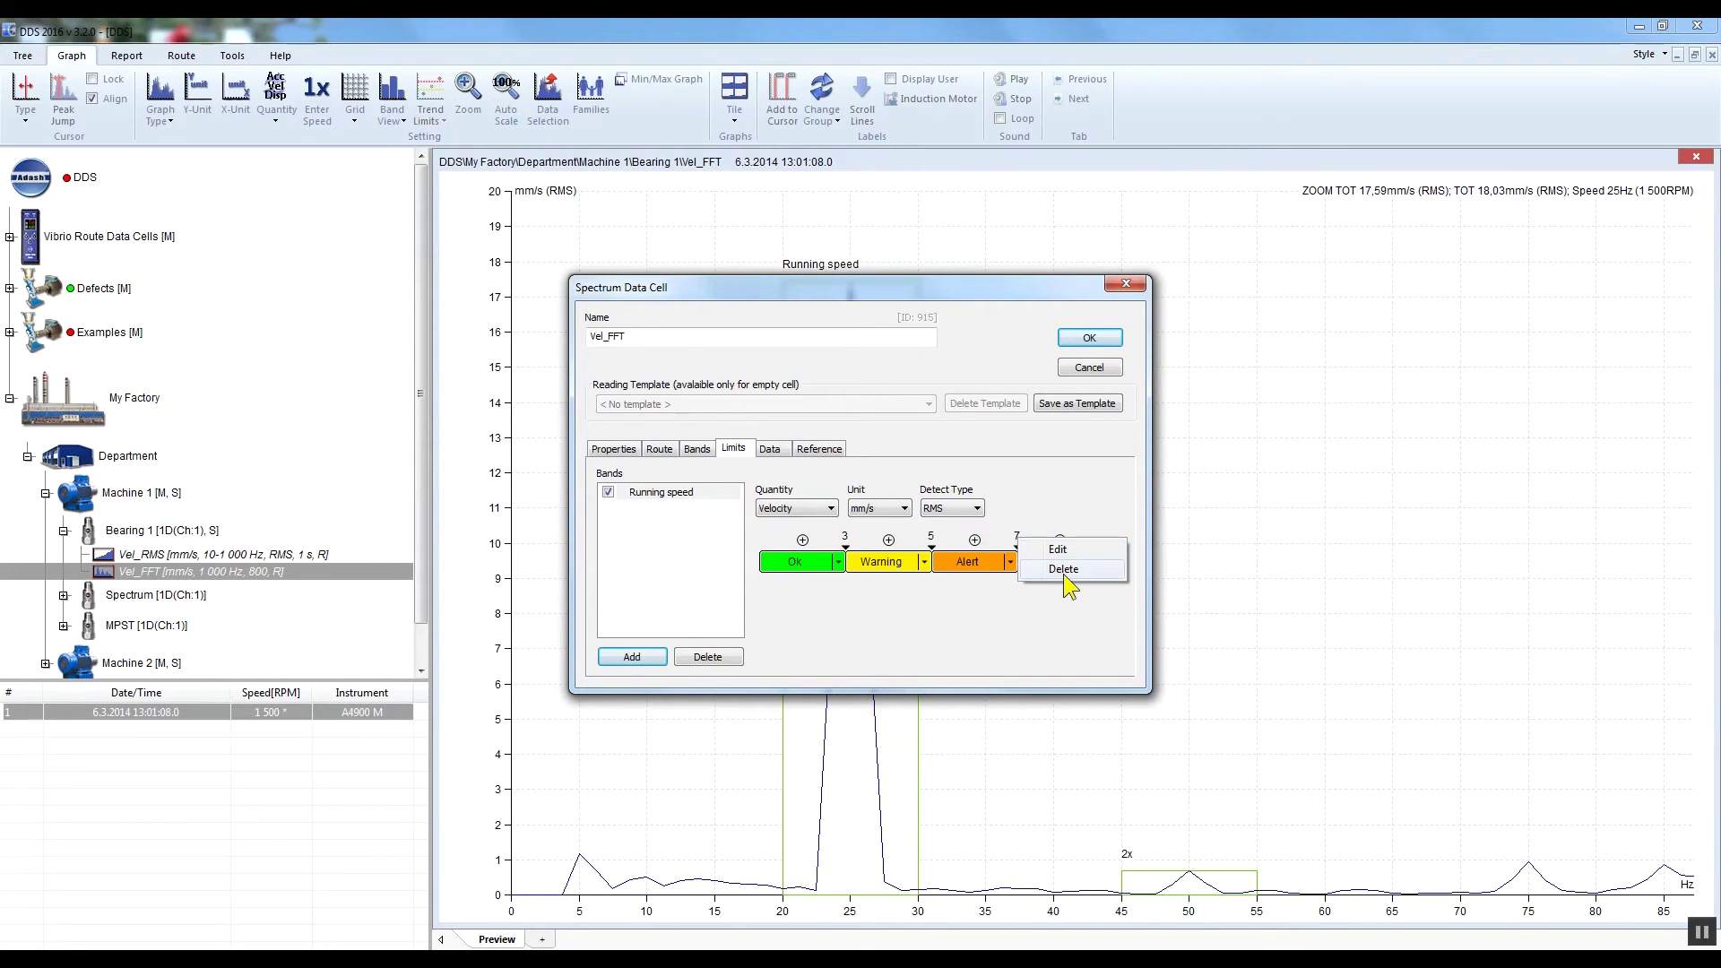
left_click(1064, 570)
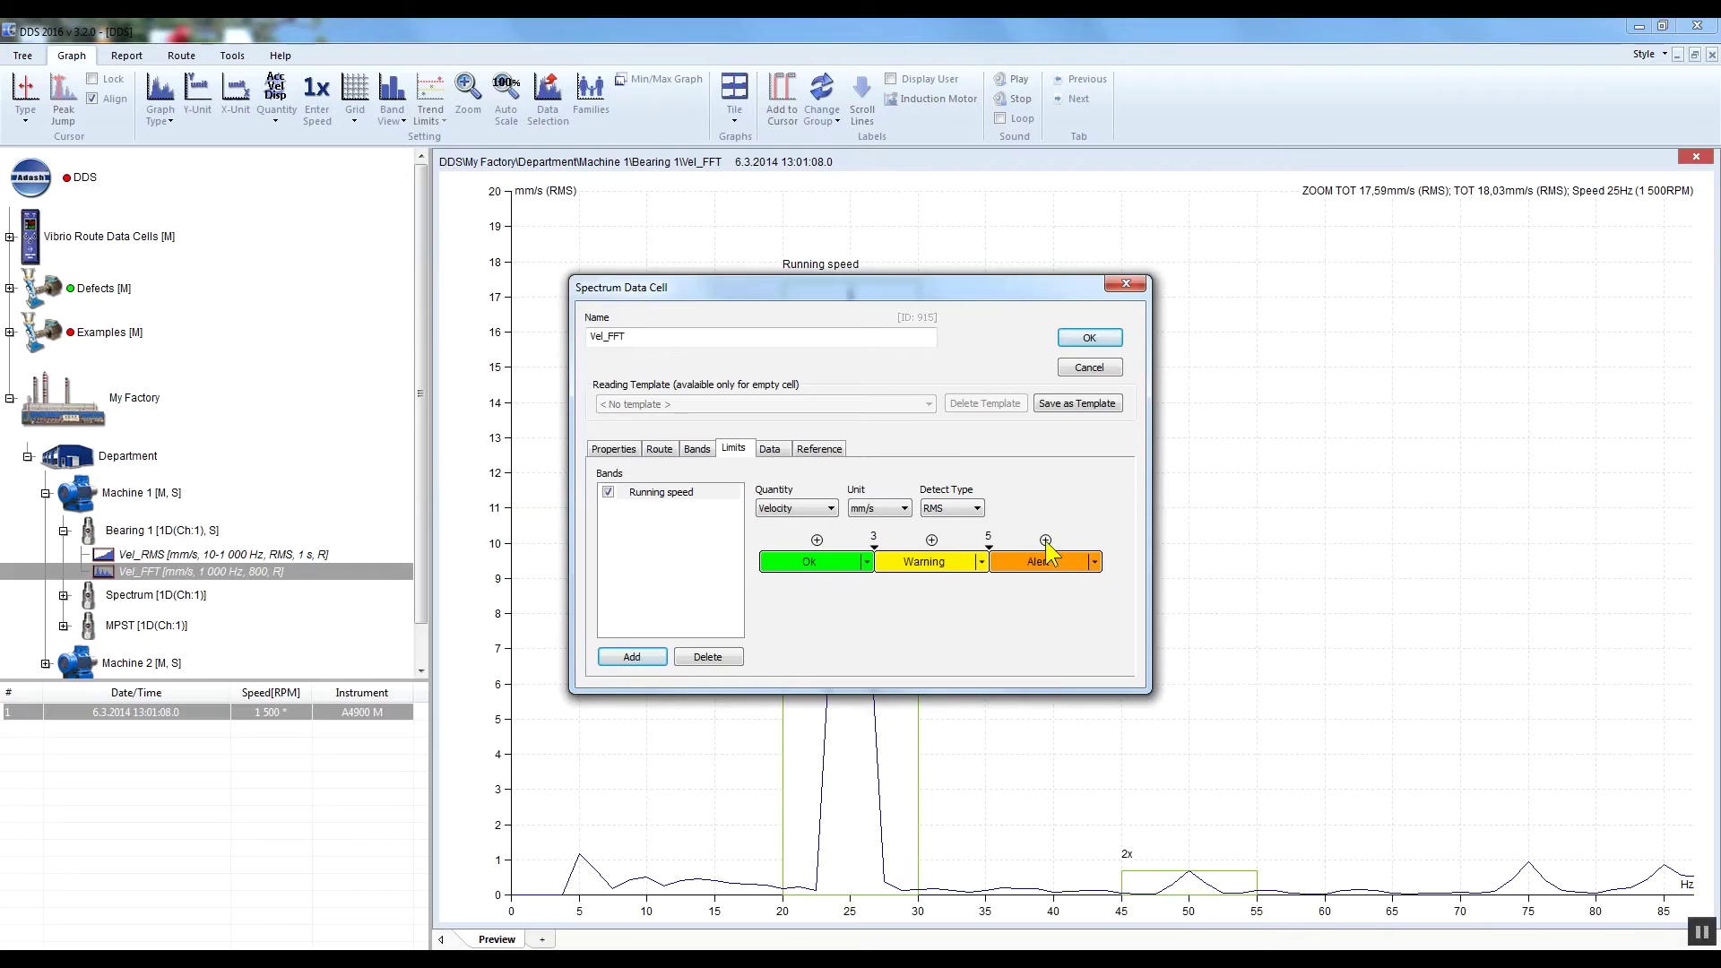
left_click(1044, 540)
type("7")
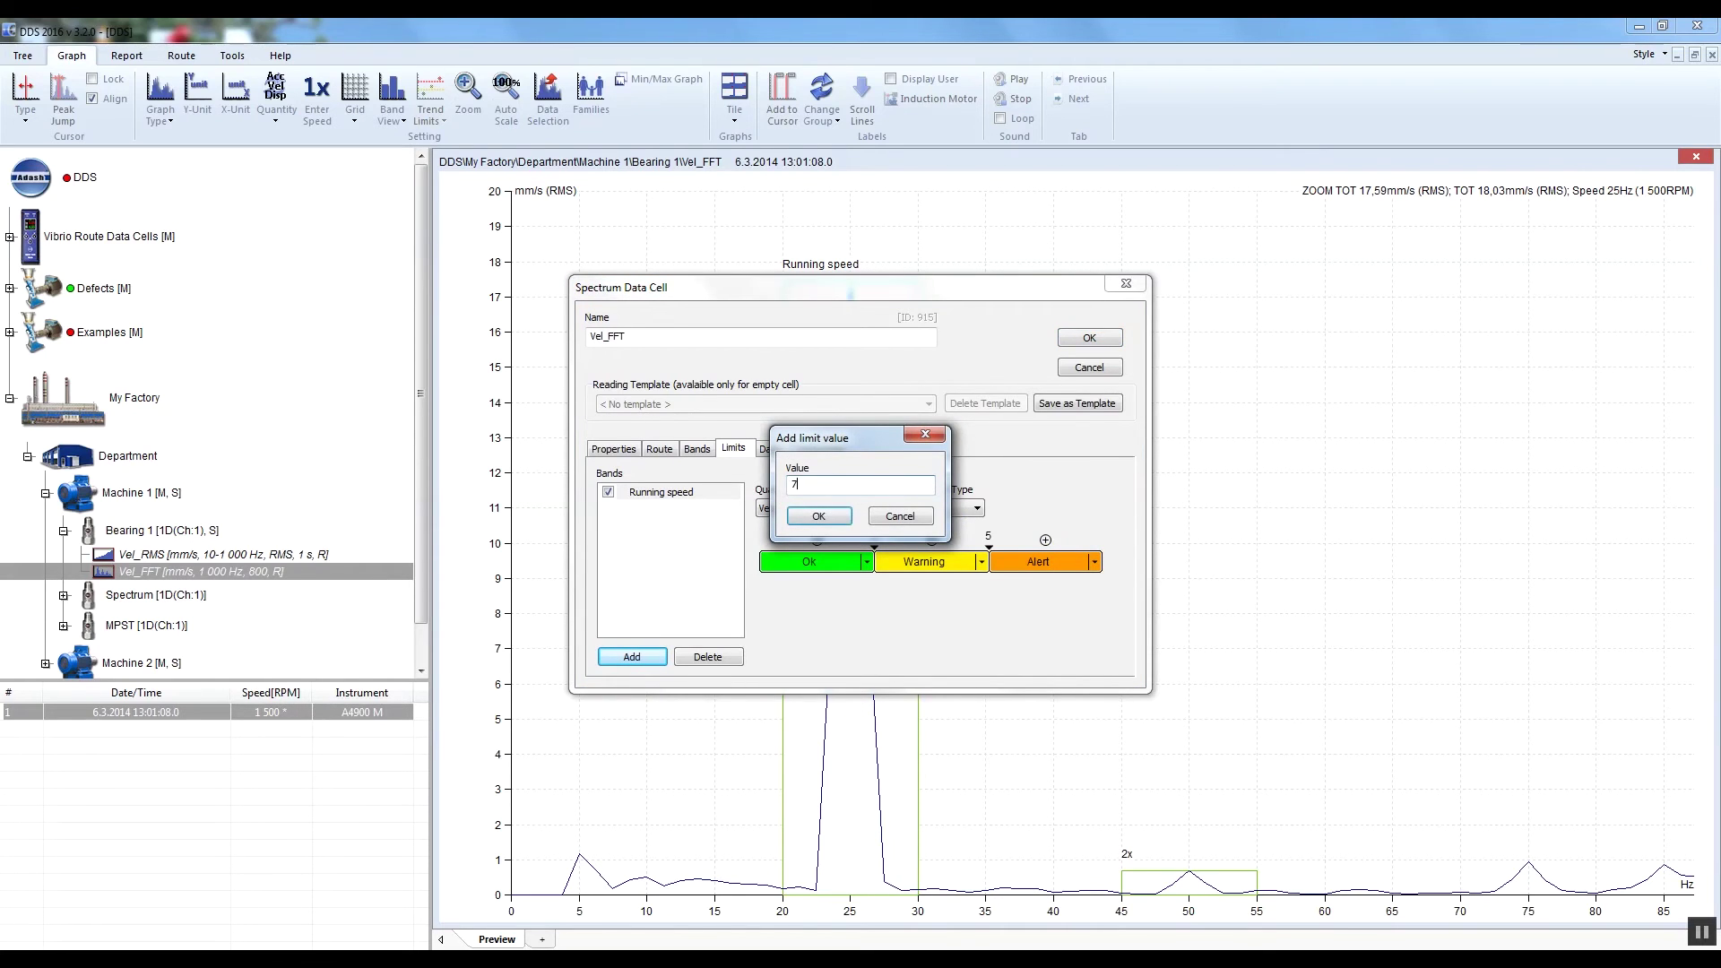
left_click(820, 520)
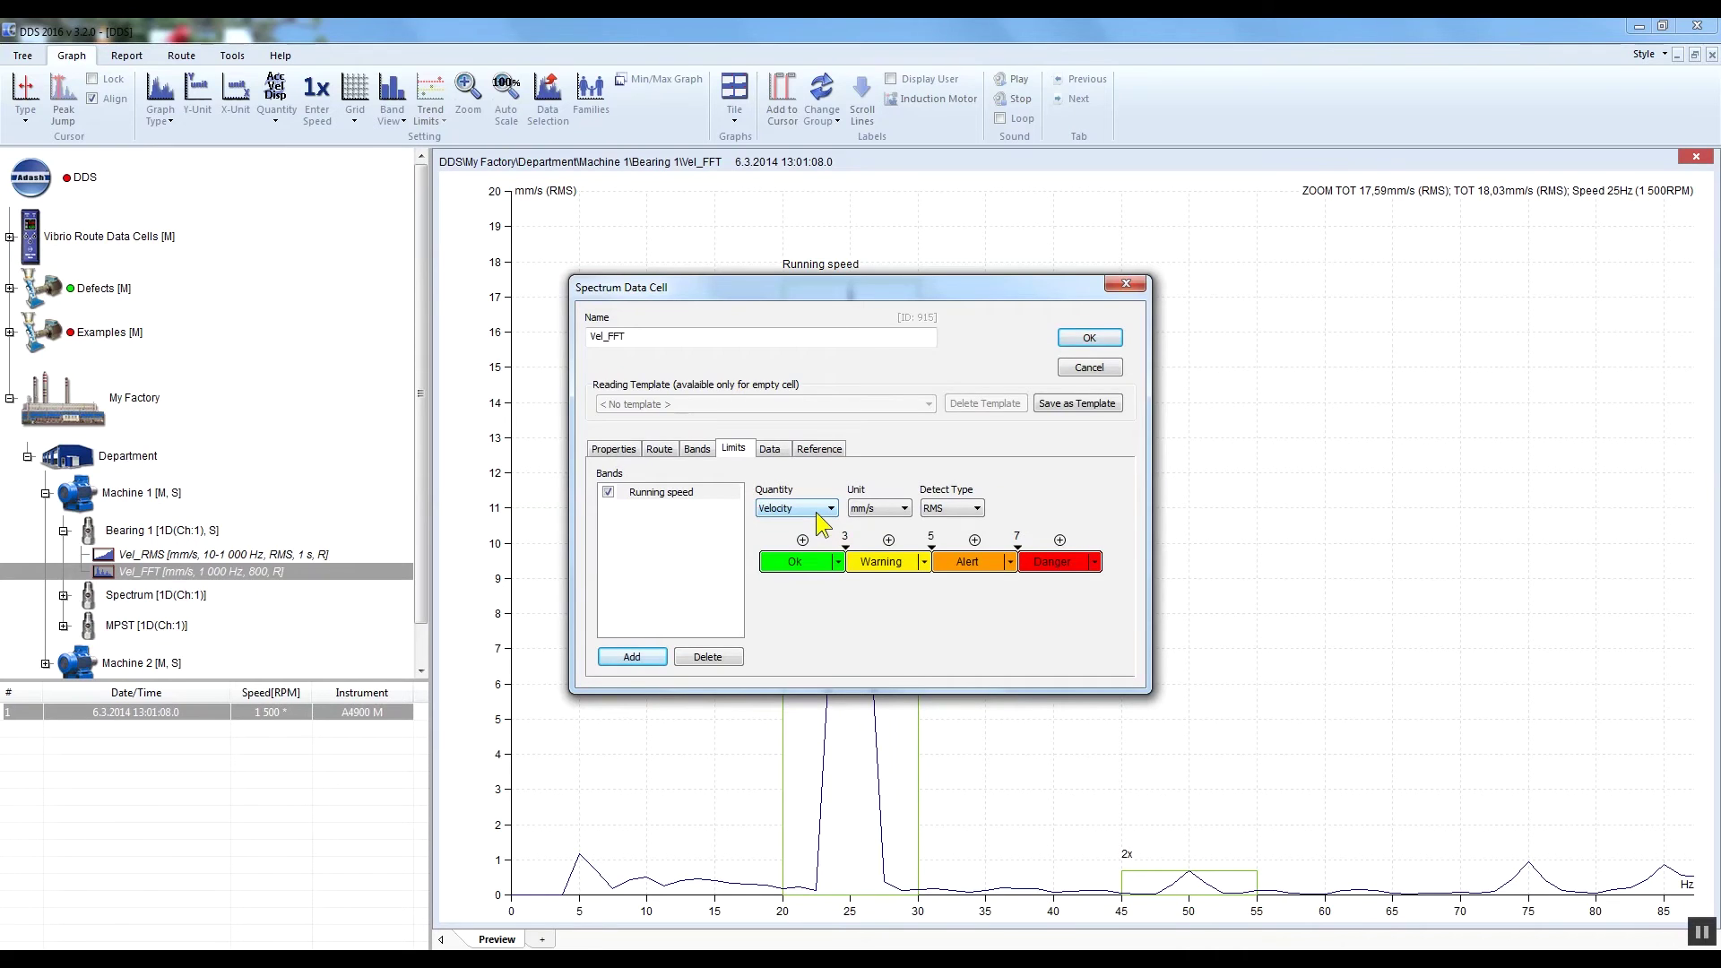
left_click(1096, 338)
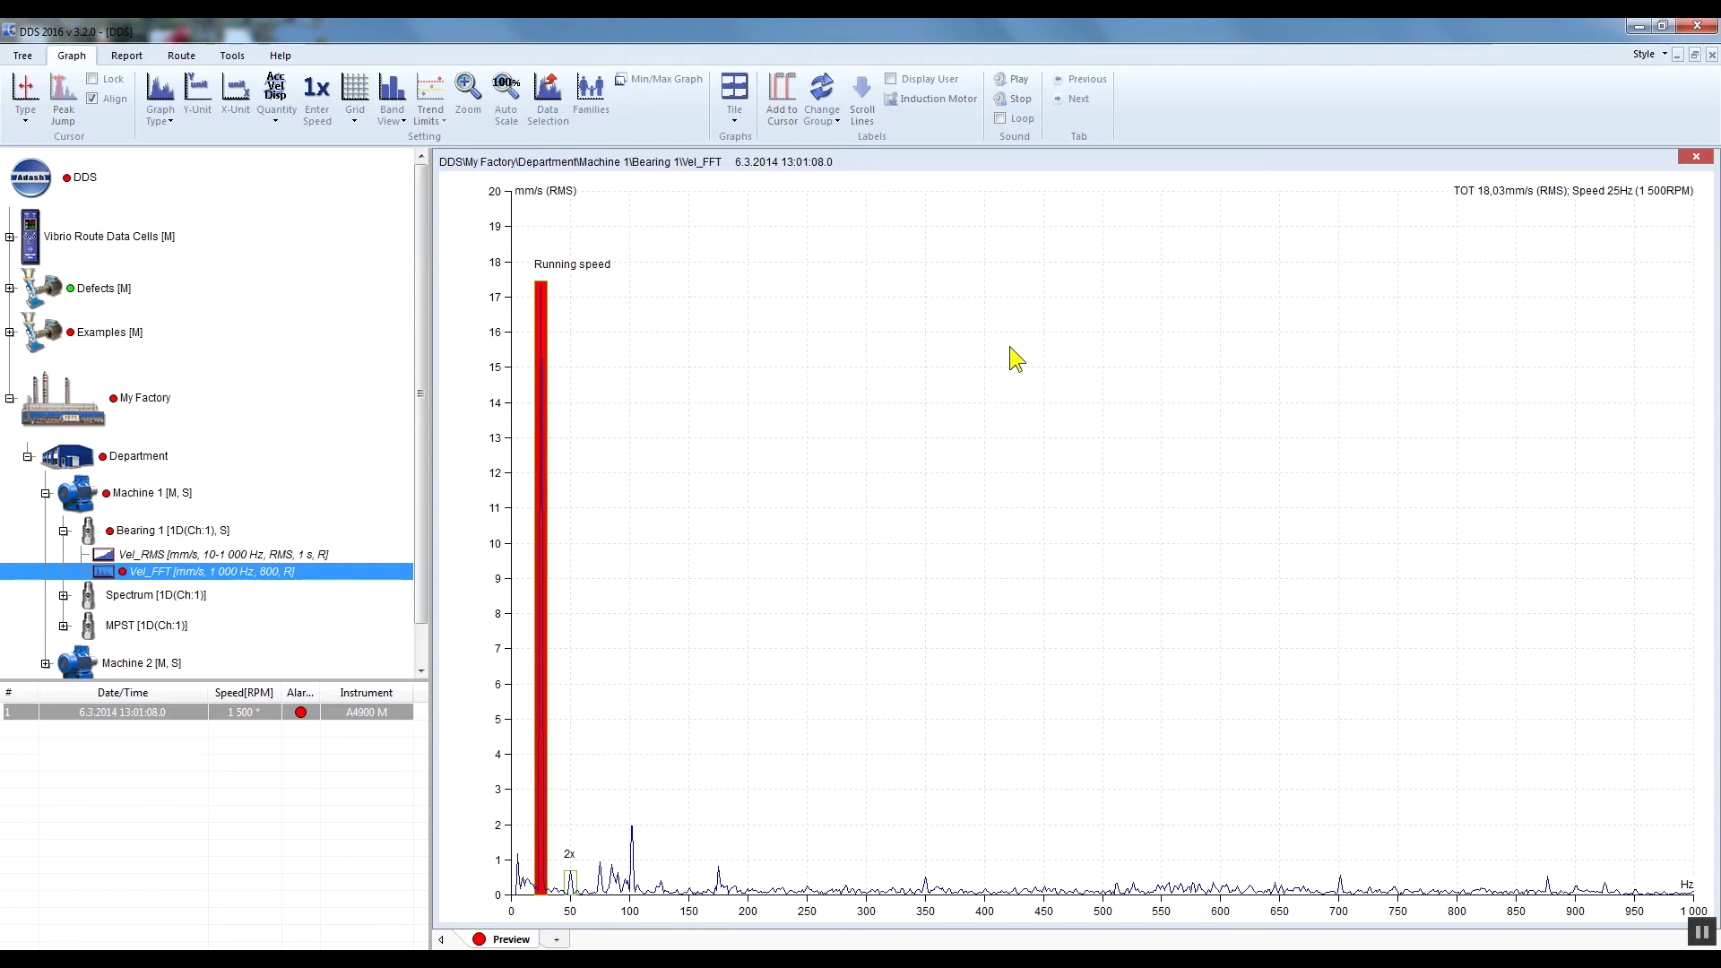
- Show bands with limit zones, zoom to 0–125 Hz, and drag the Danger limit marker
left_click(396, 116)
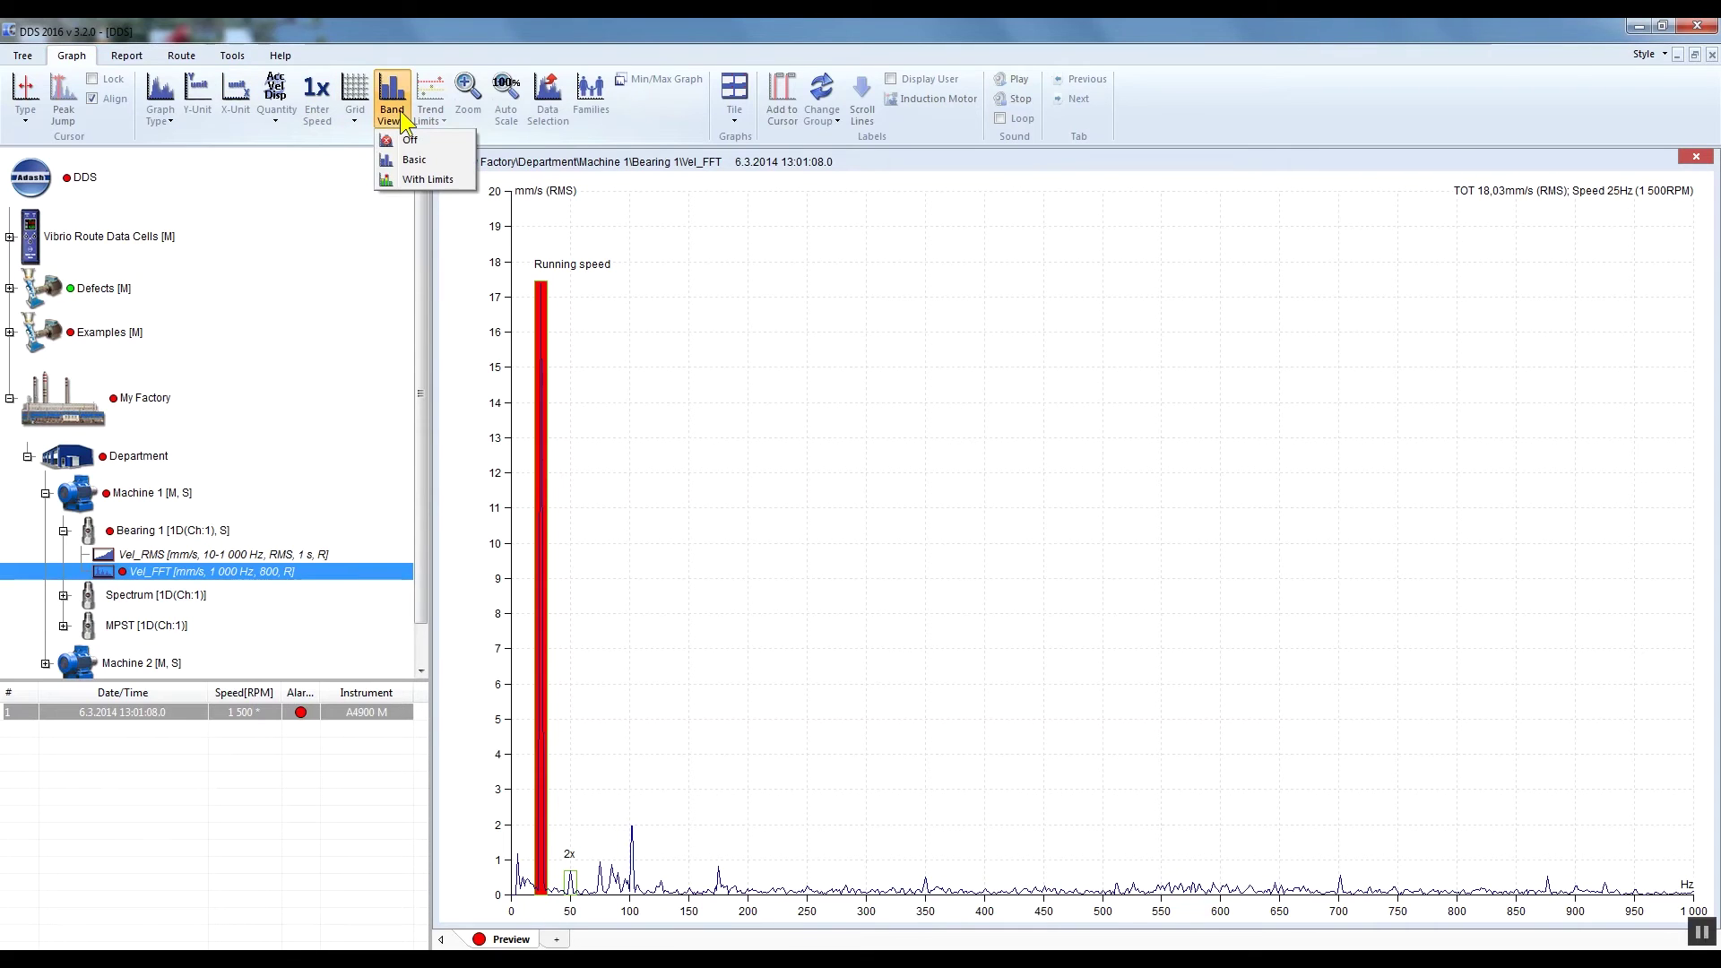
left_click(428, 179)
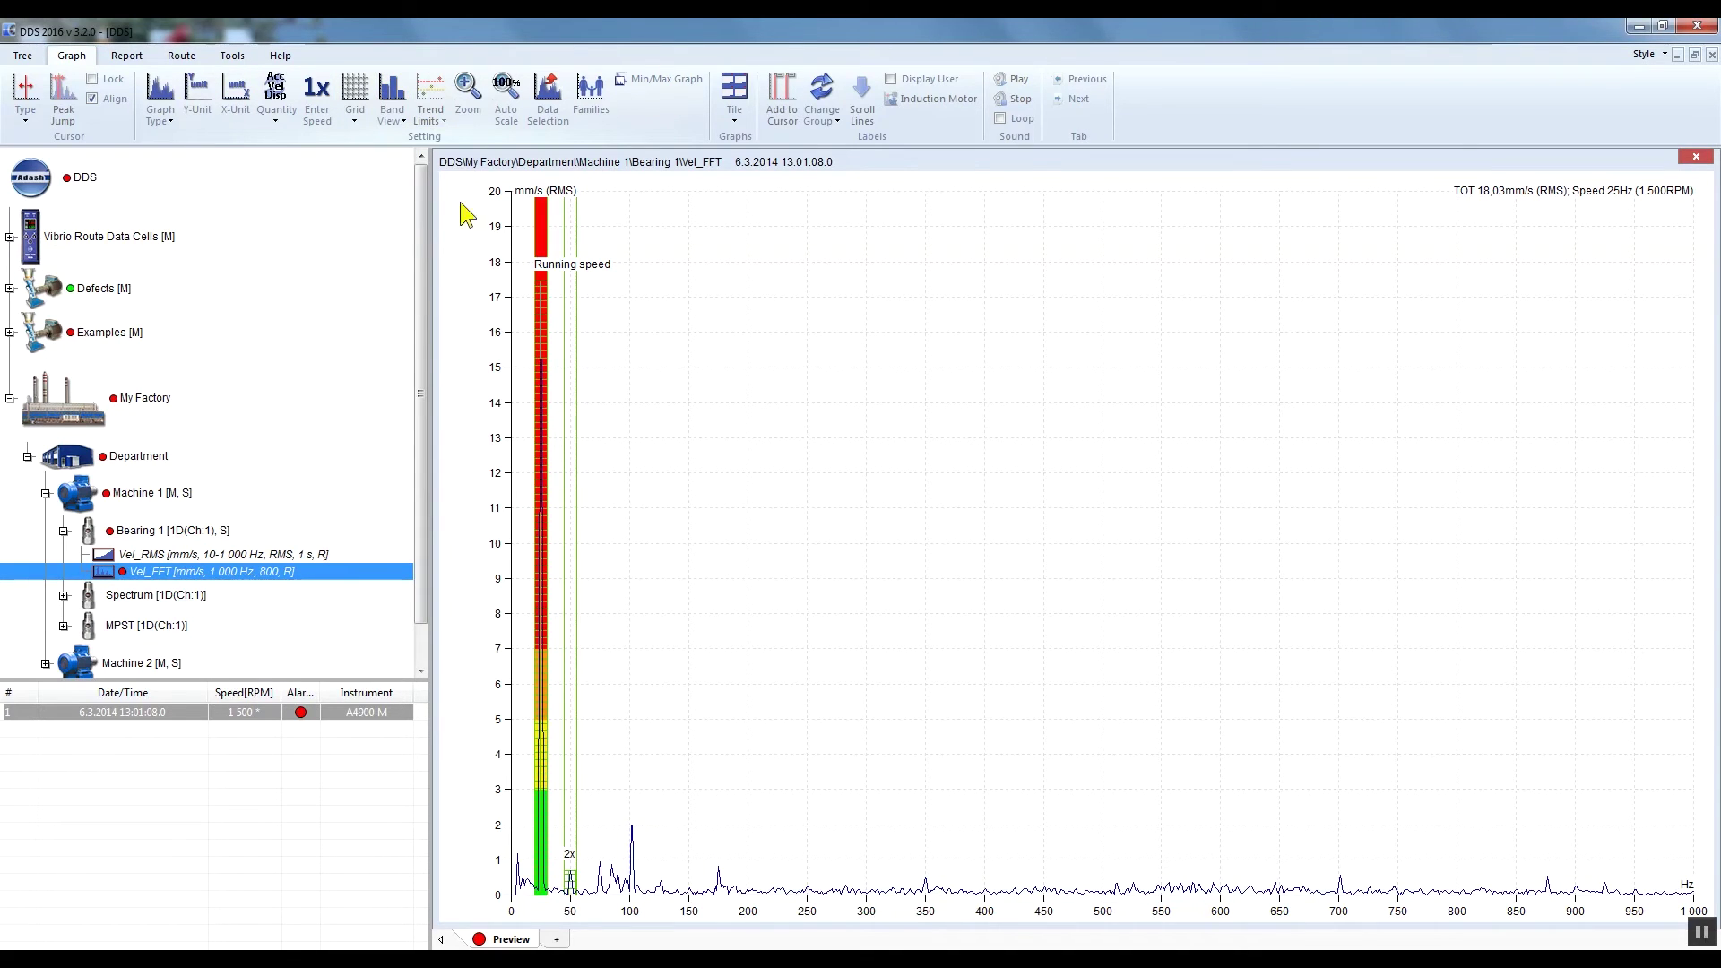
left_click_drag(669, 917, 501, 925)
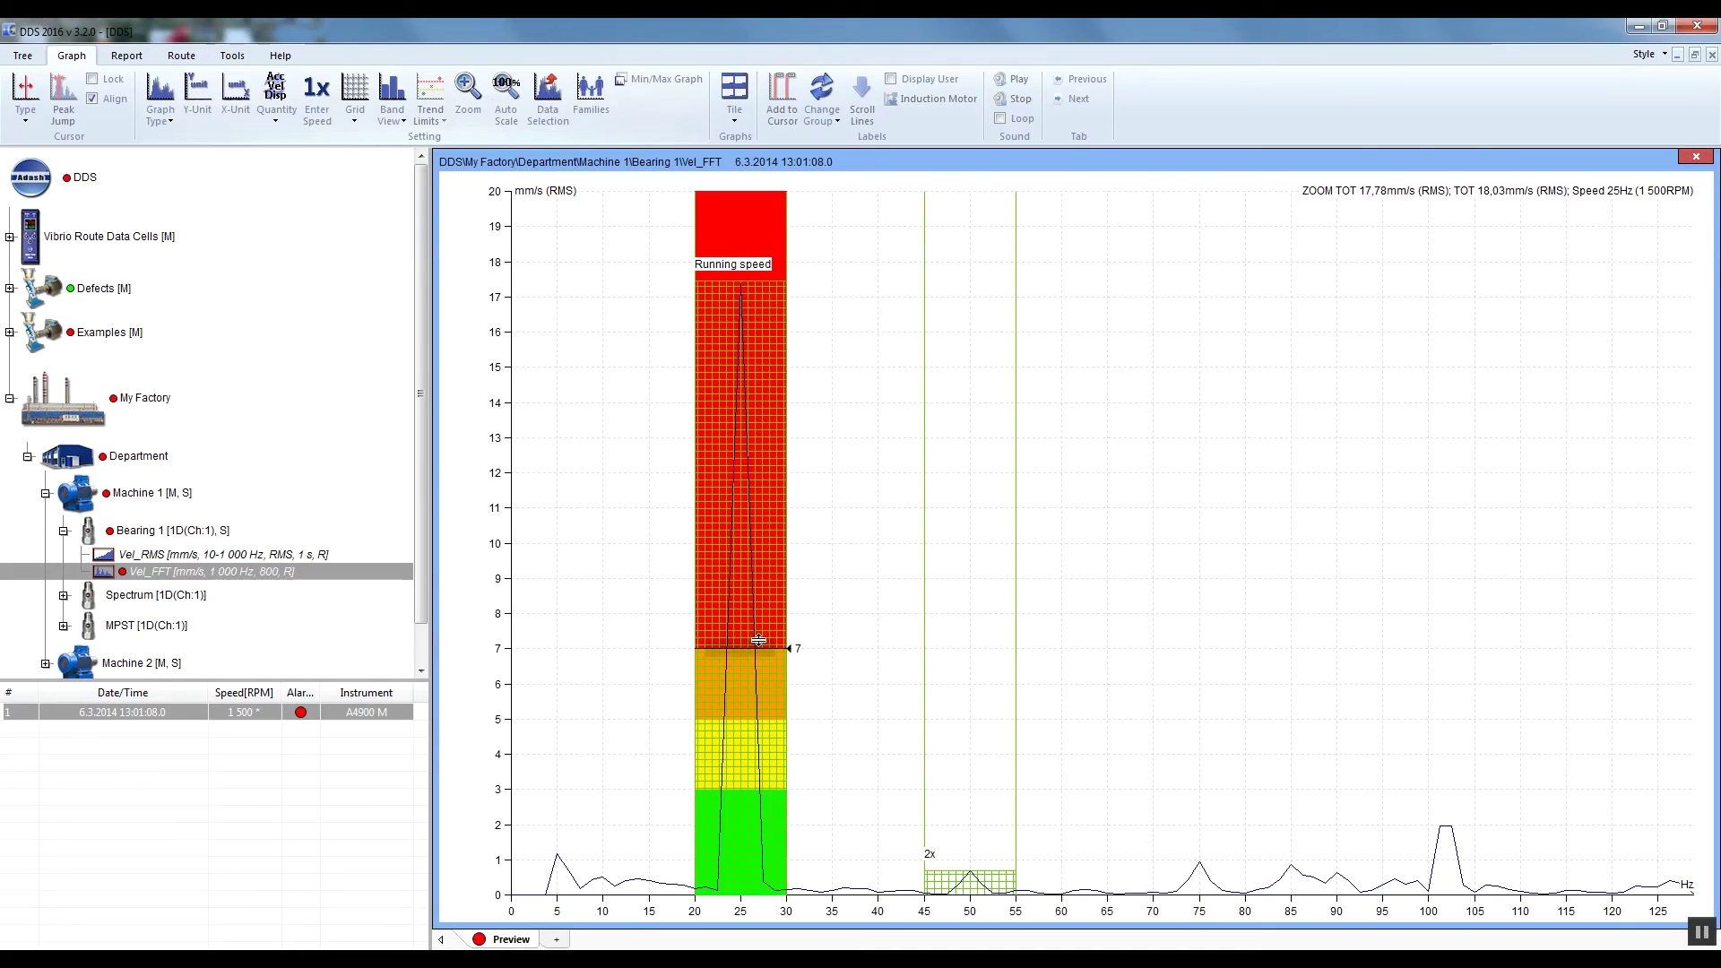
mouse_move(767, 648)
left_mouse_down()
mouse_move(759, 573)
mouse_move(771, 649)
left_mouse_up()
- Hide band overlays, then show plain bands without limit zones, and select Vel_FFT
left_click(404, 122)
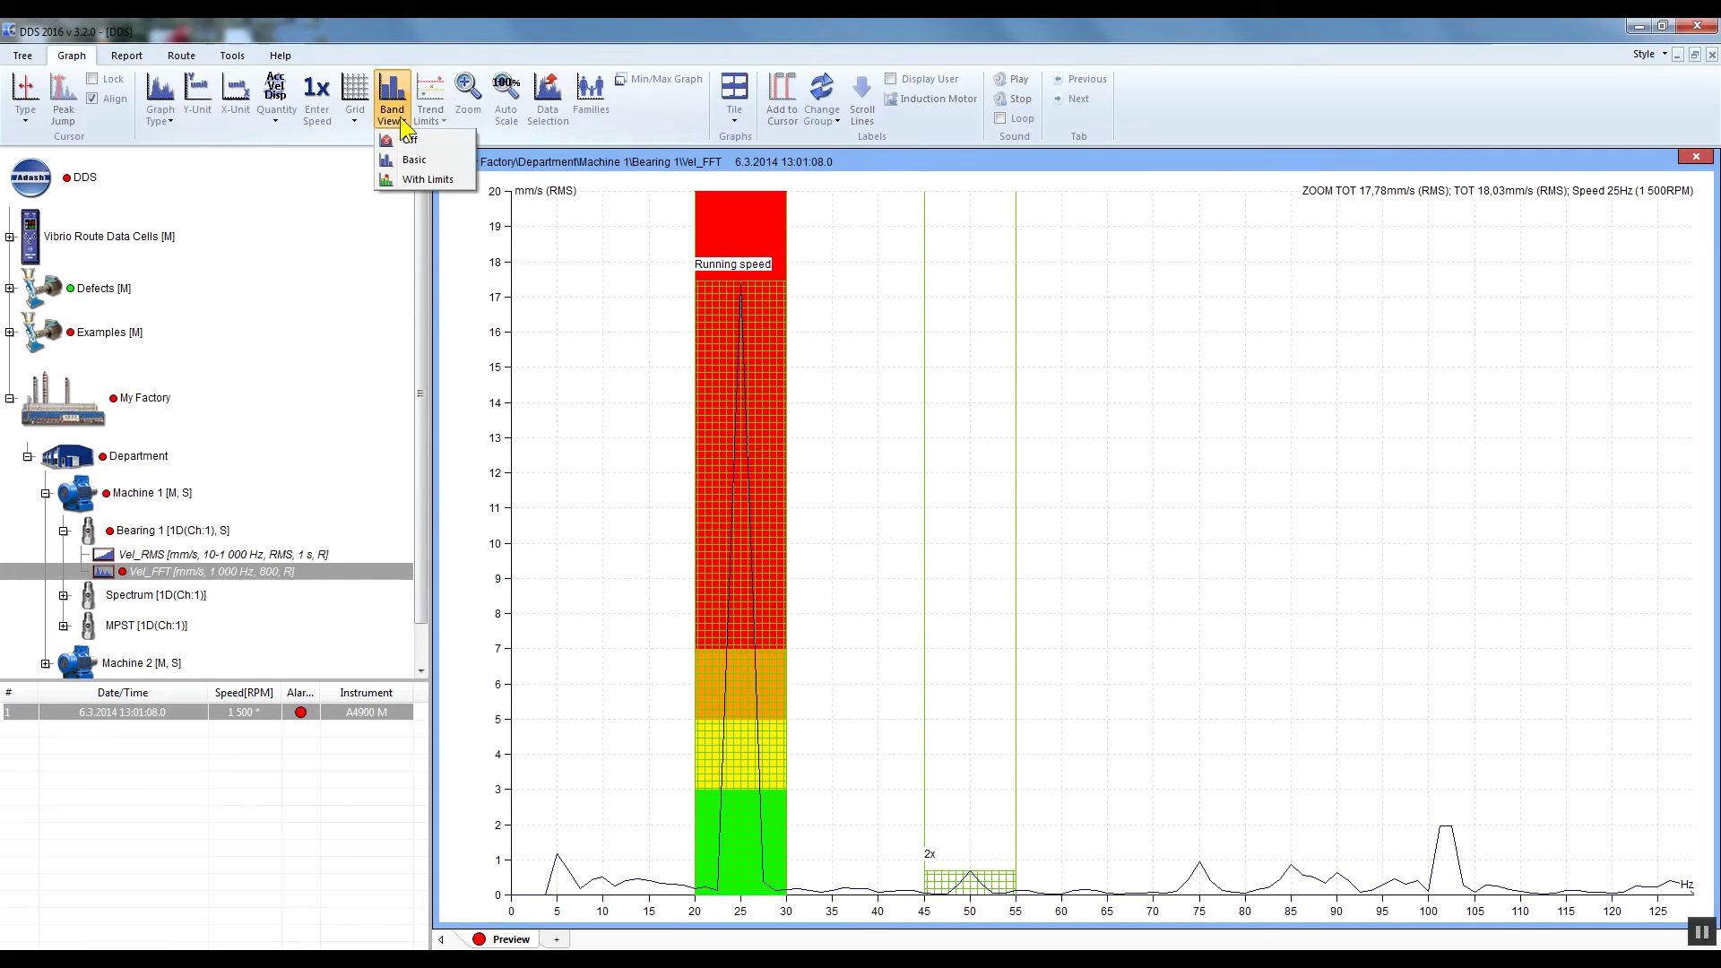
left_click(418, 150)
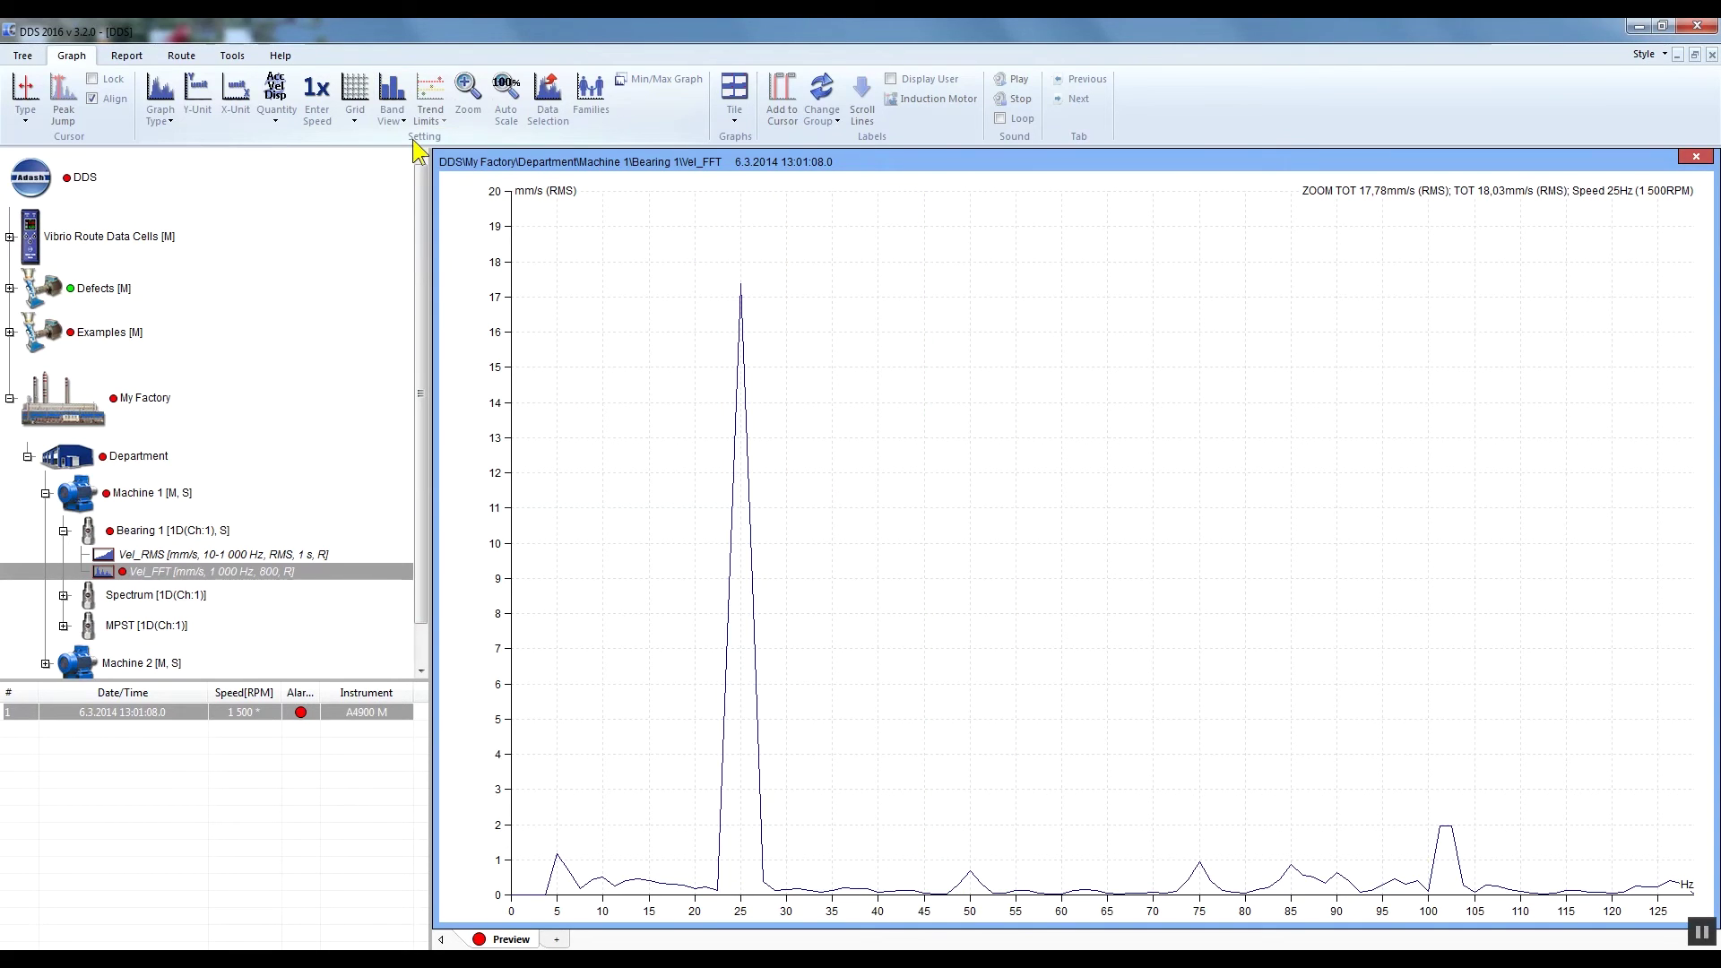
left_click(401, 118)
left_click(425, 164)
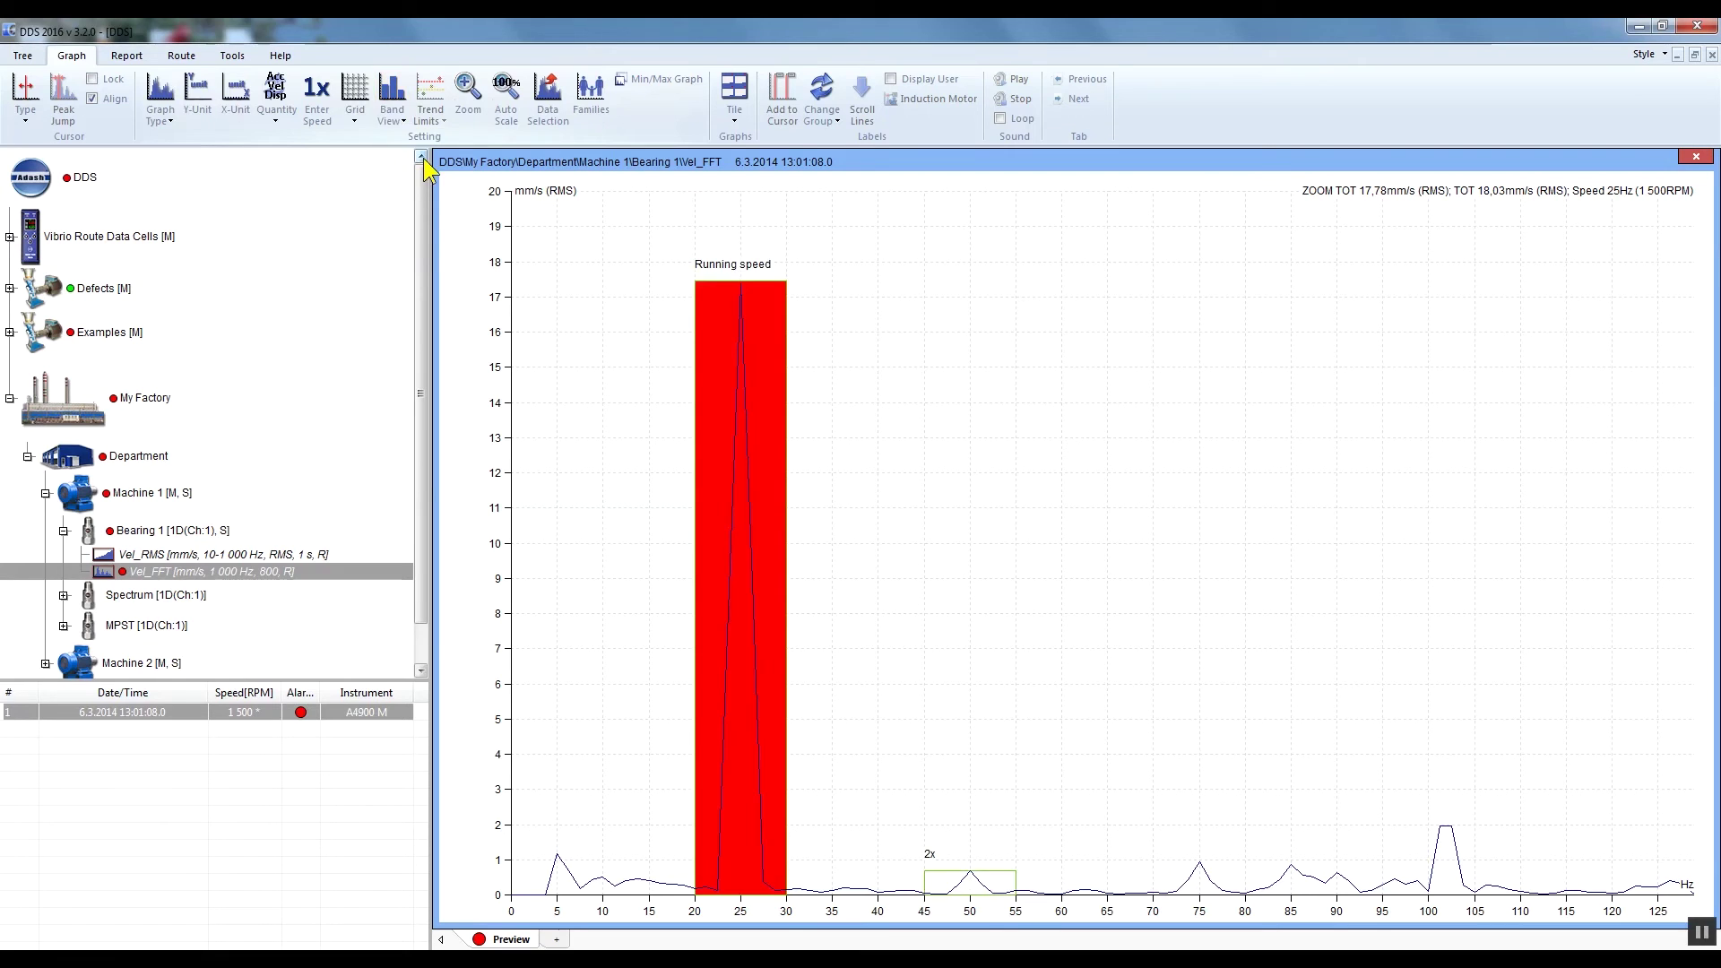
left_click(264, 576)
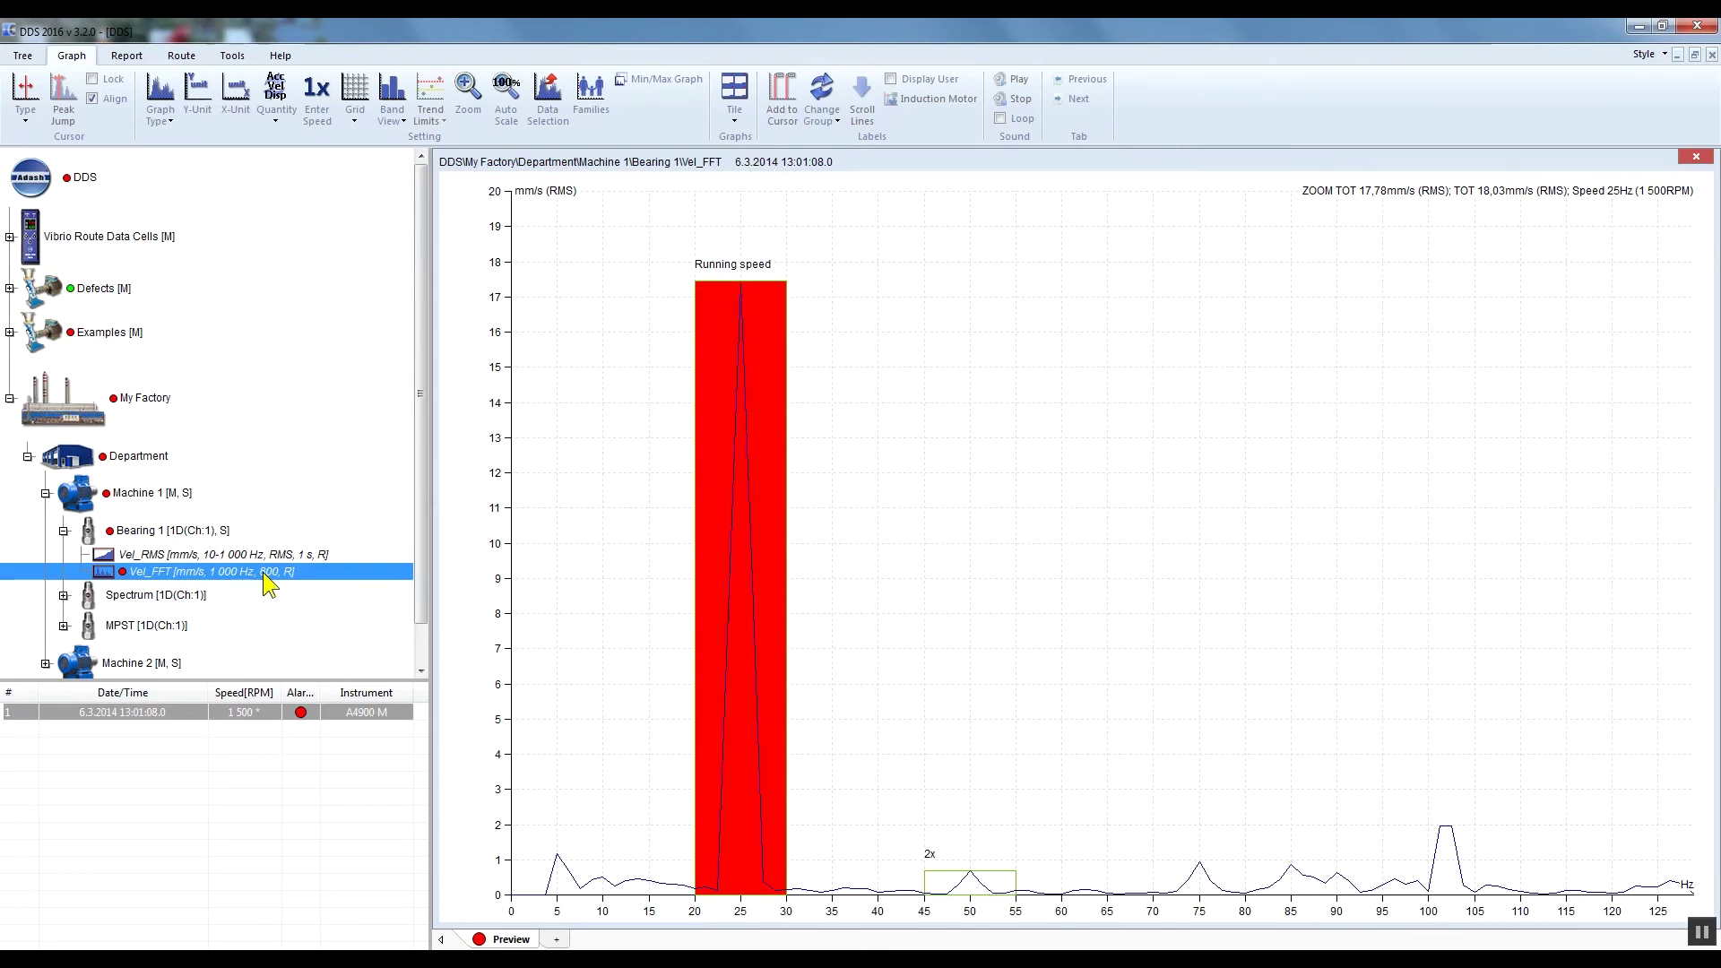
- Untick the 2x band in Vel_FFT's band properties, then zoom the spectrum to 0–125 Hz
right_click(263, 572)
left_click(366, 647)
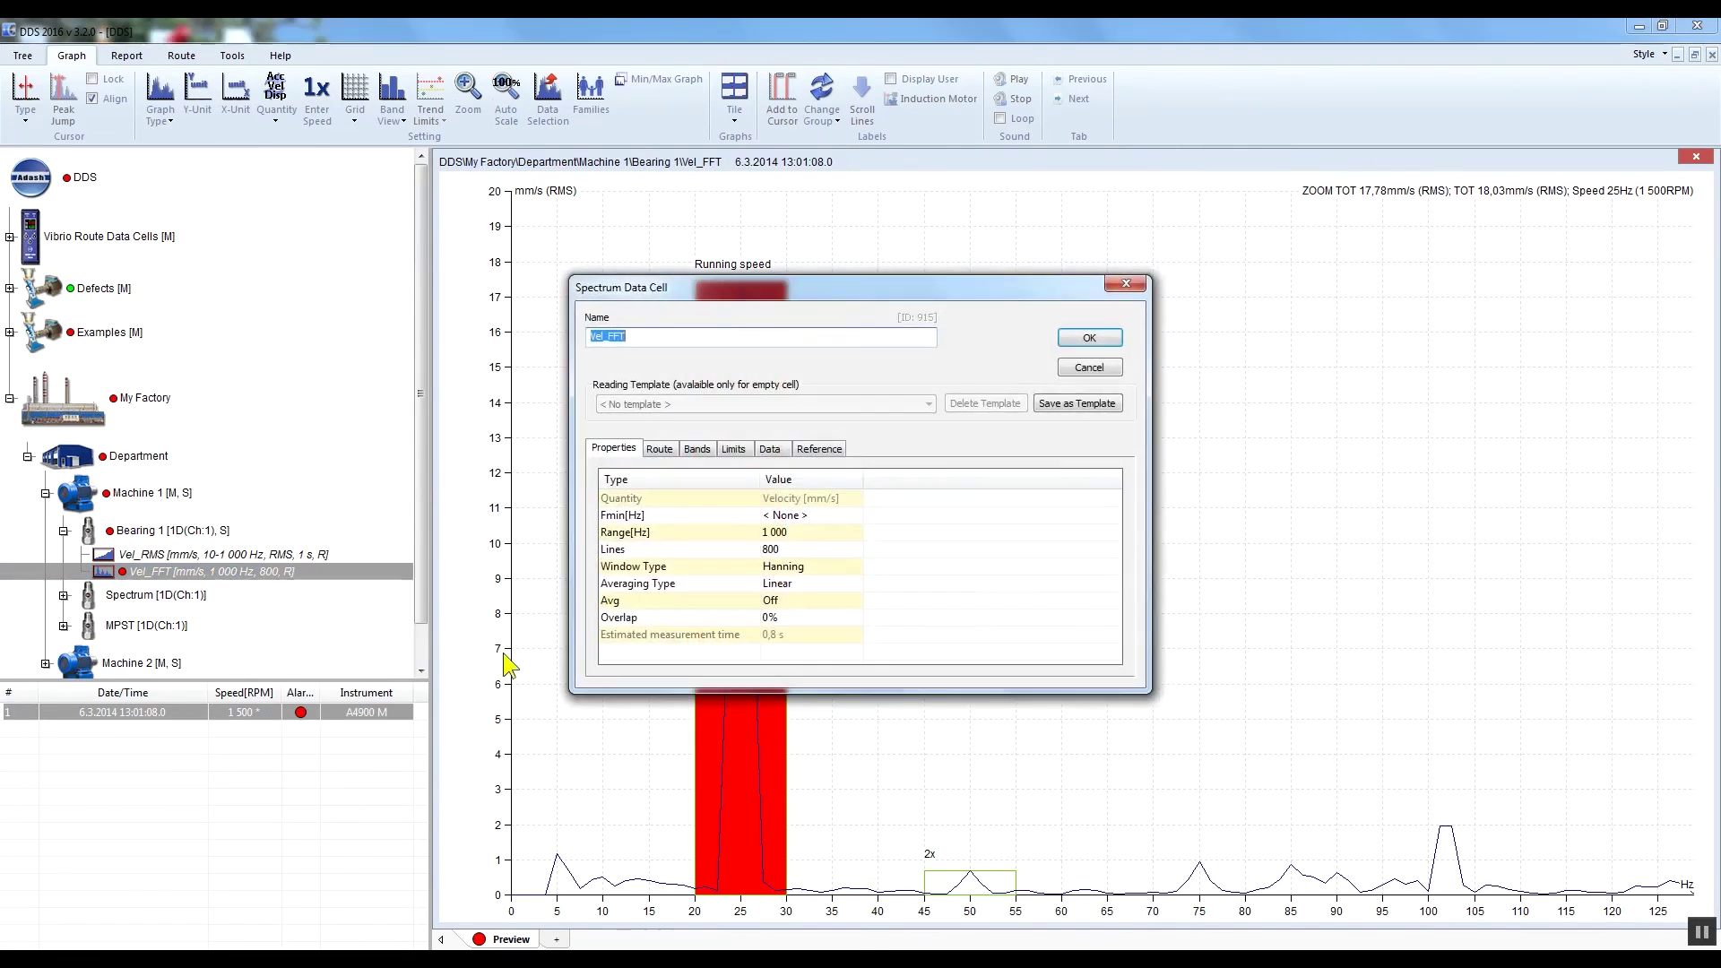
left_click(697, 450)
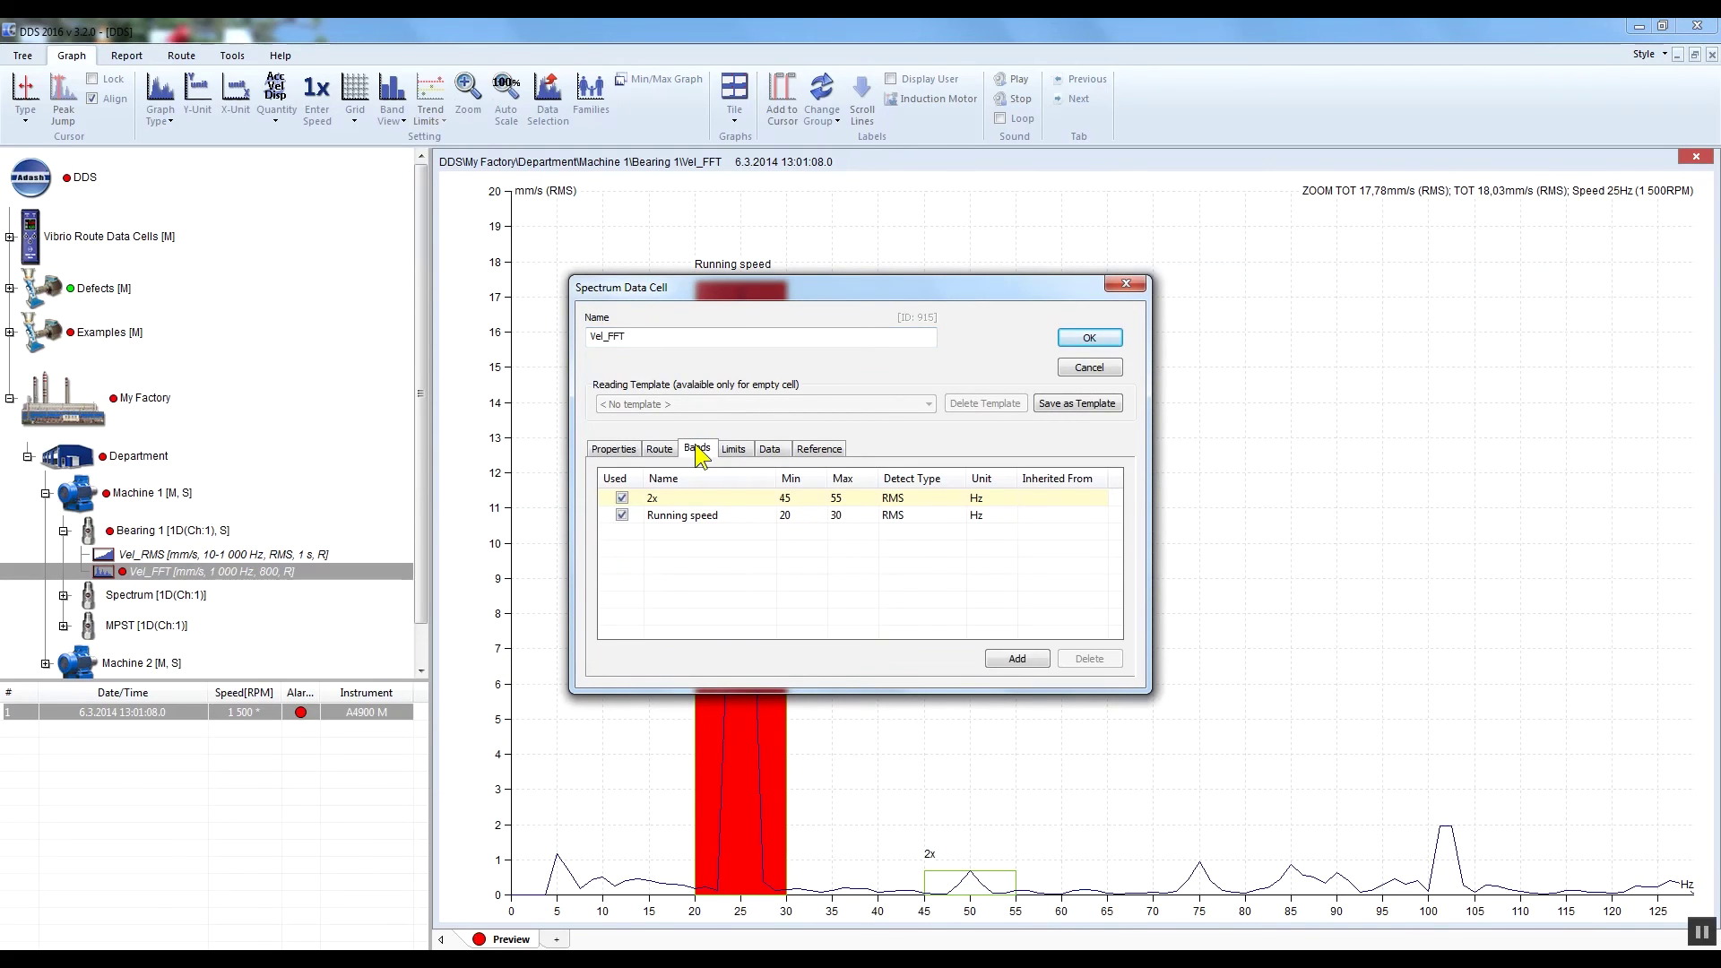
left_click(621, 498)
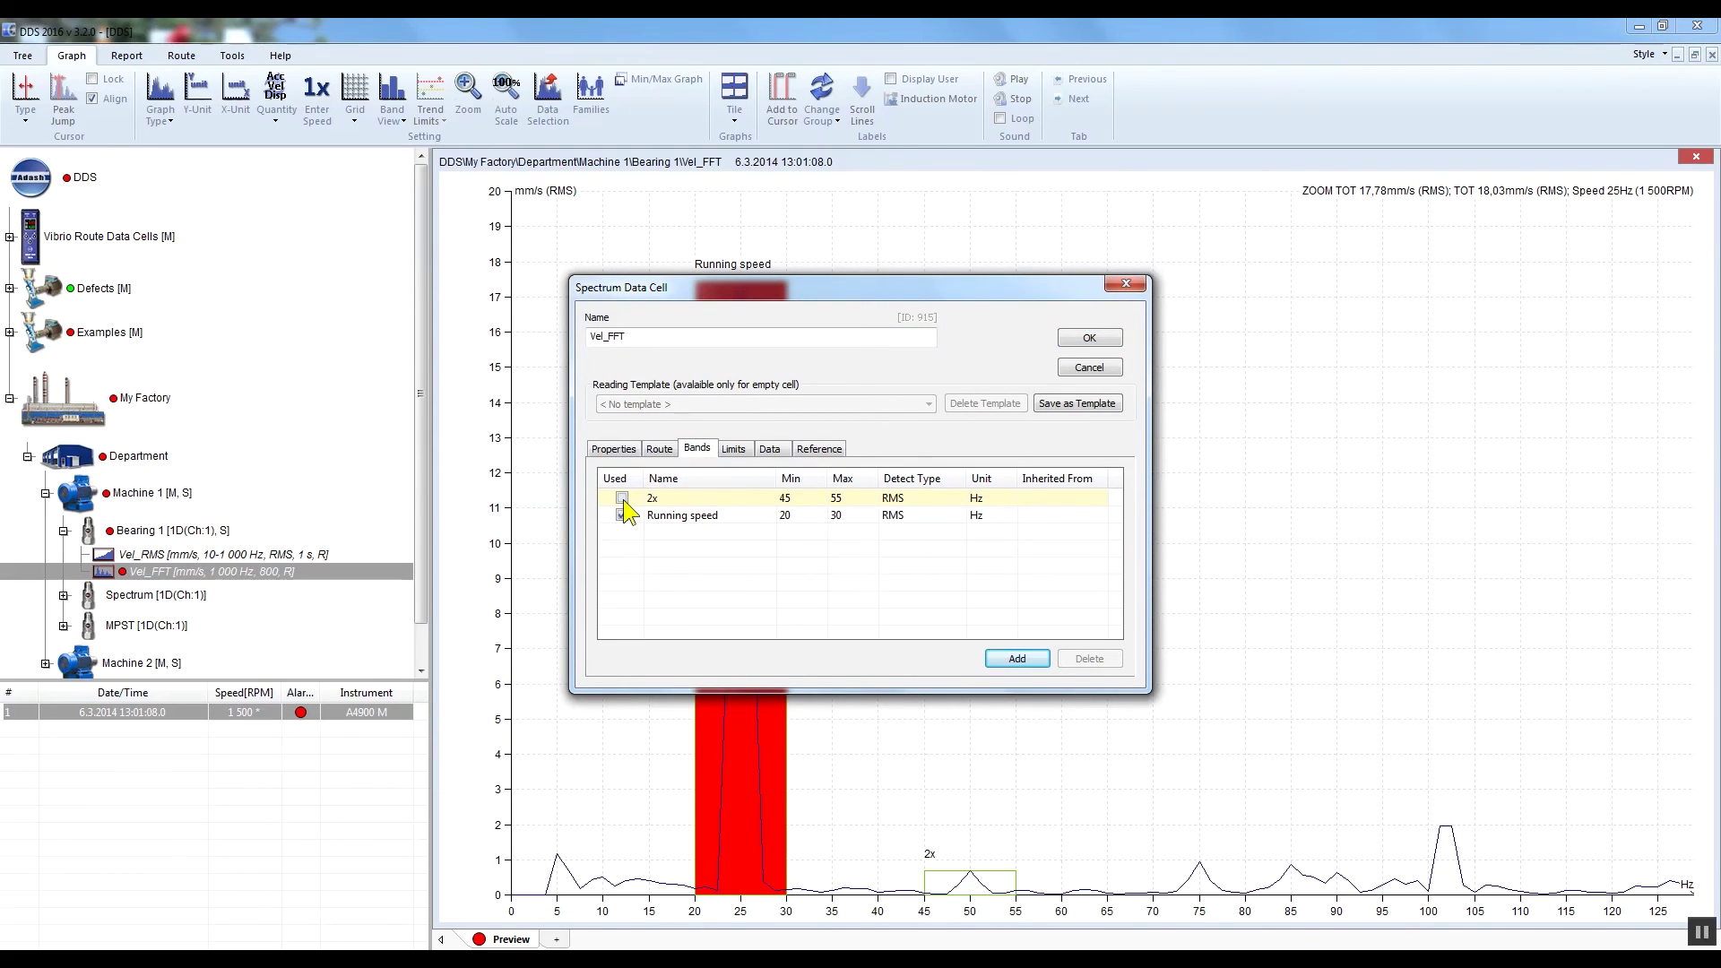
left_click(1090, 338)
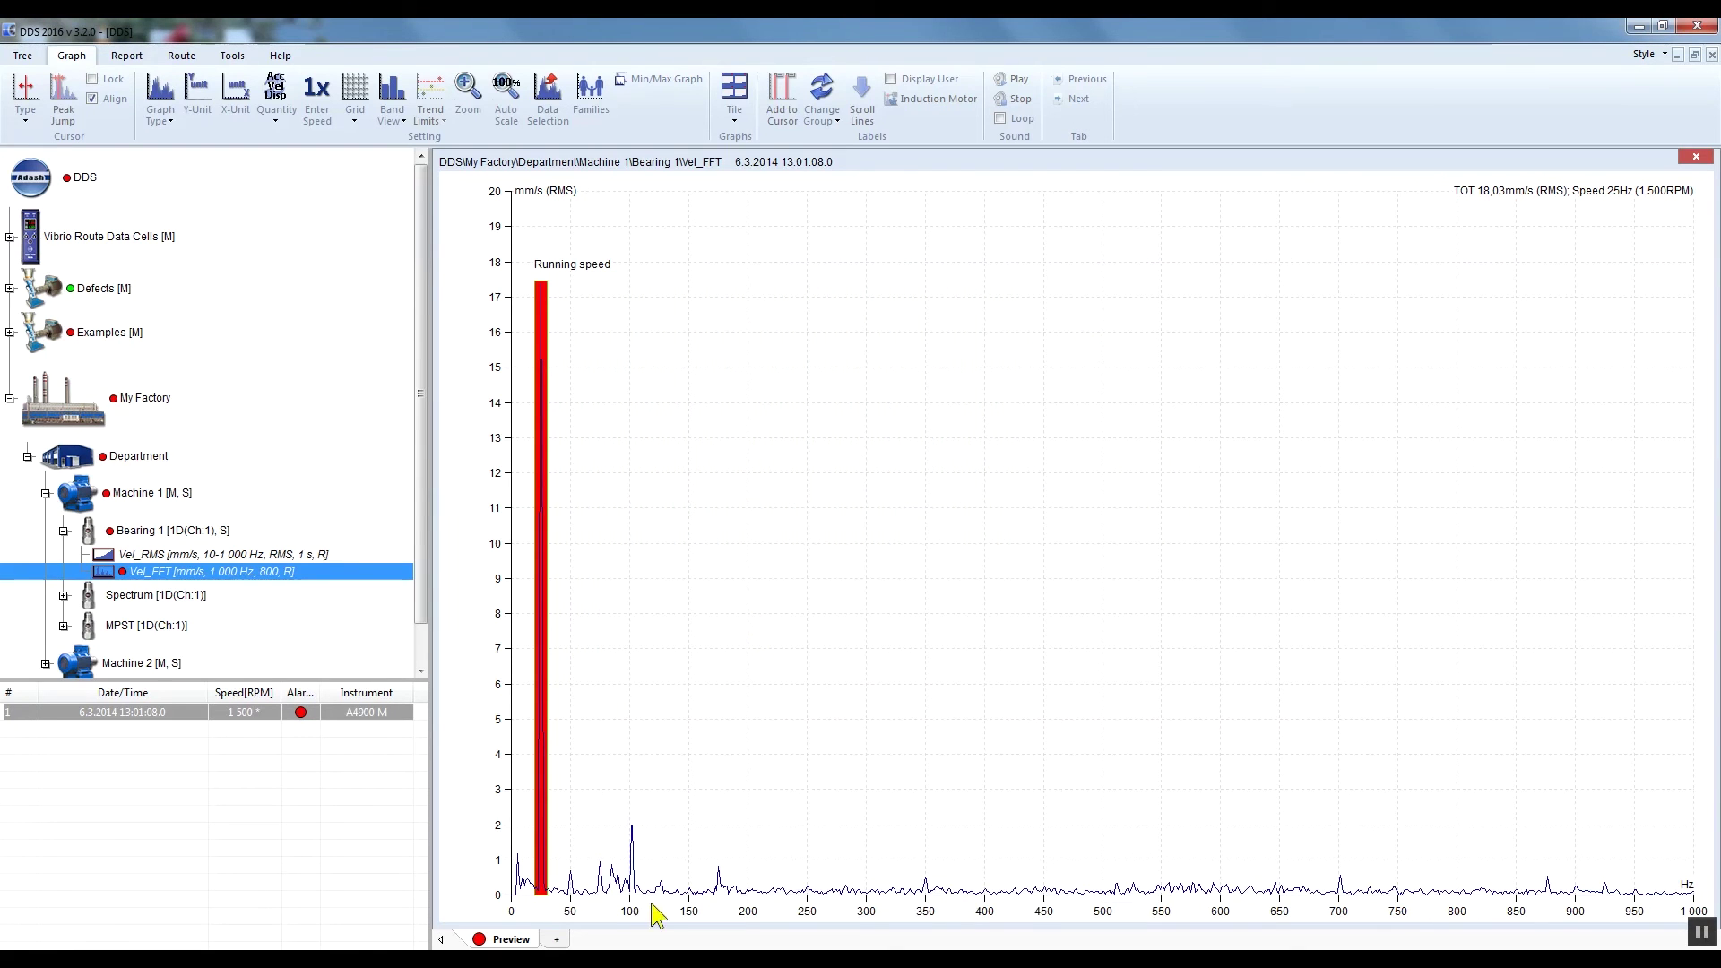
left_click_drag(653, 904, 455, 898)
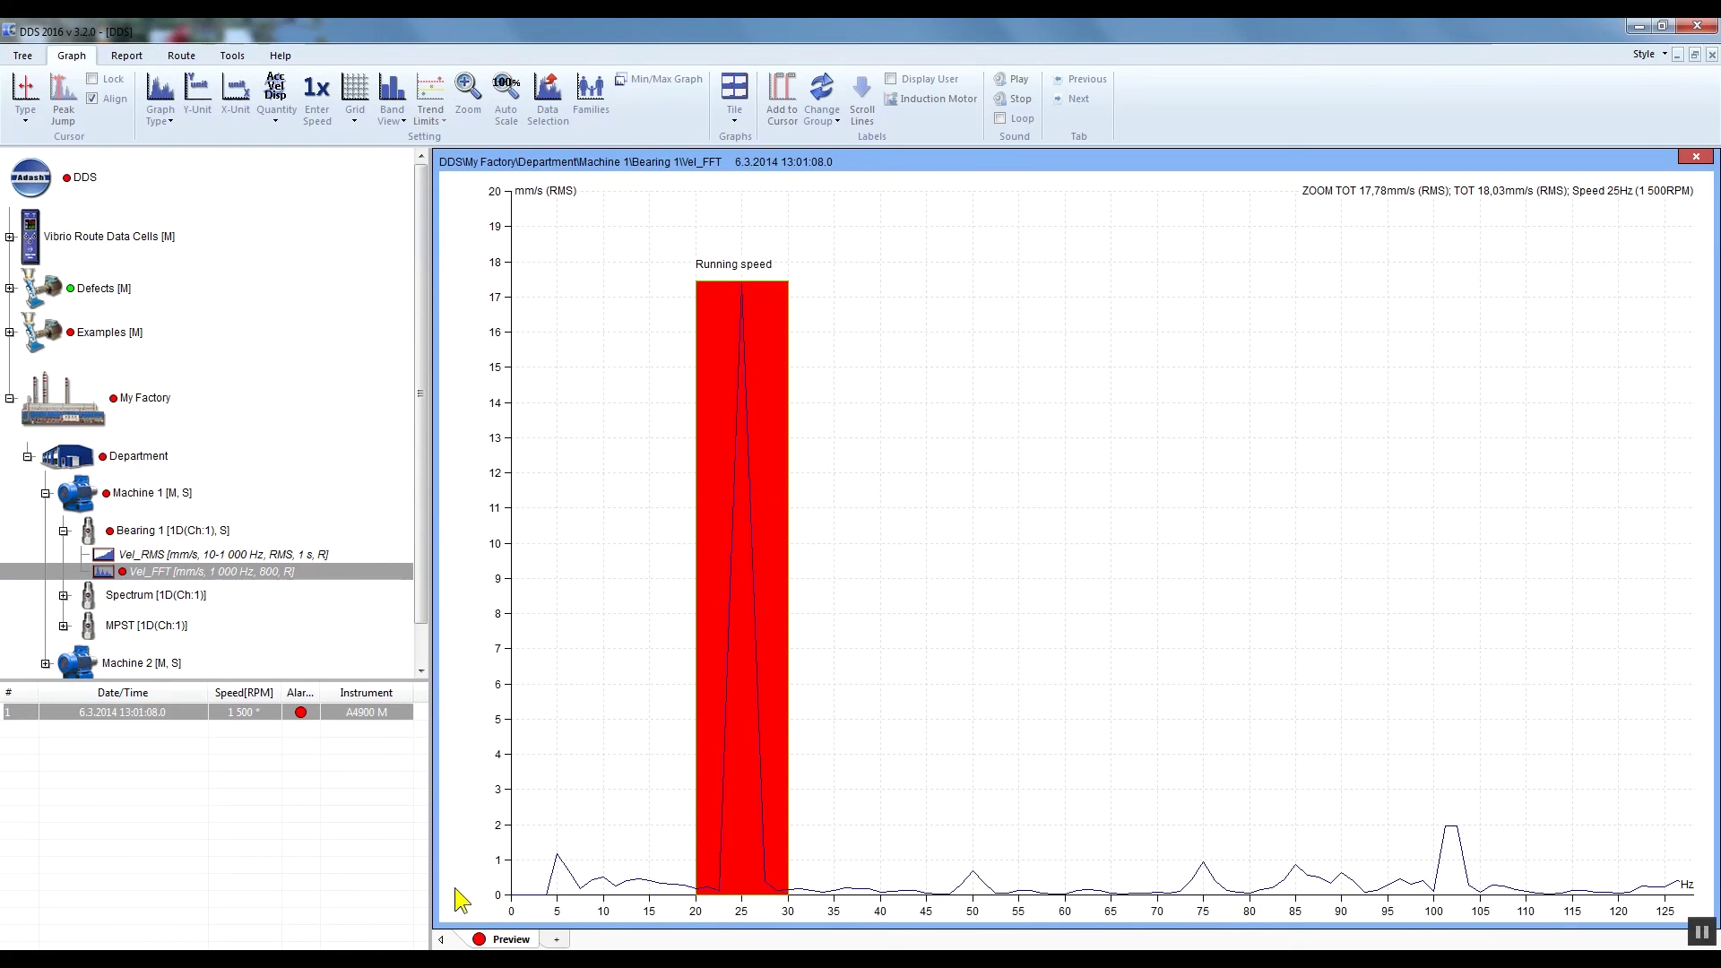
- Select Machine 1 in the tree, going via the Department item and back
left_click(237, 492)
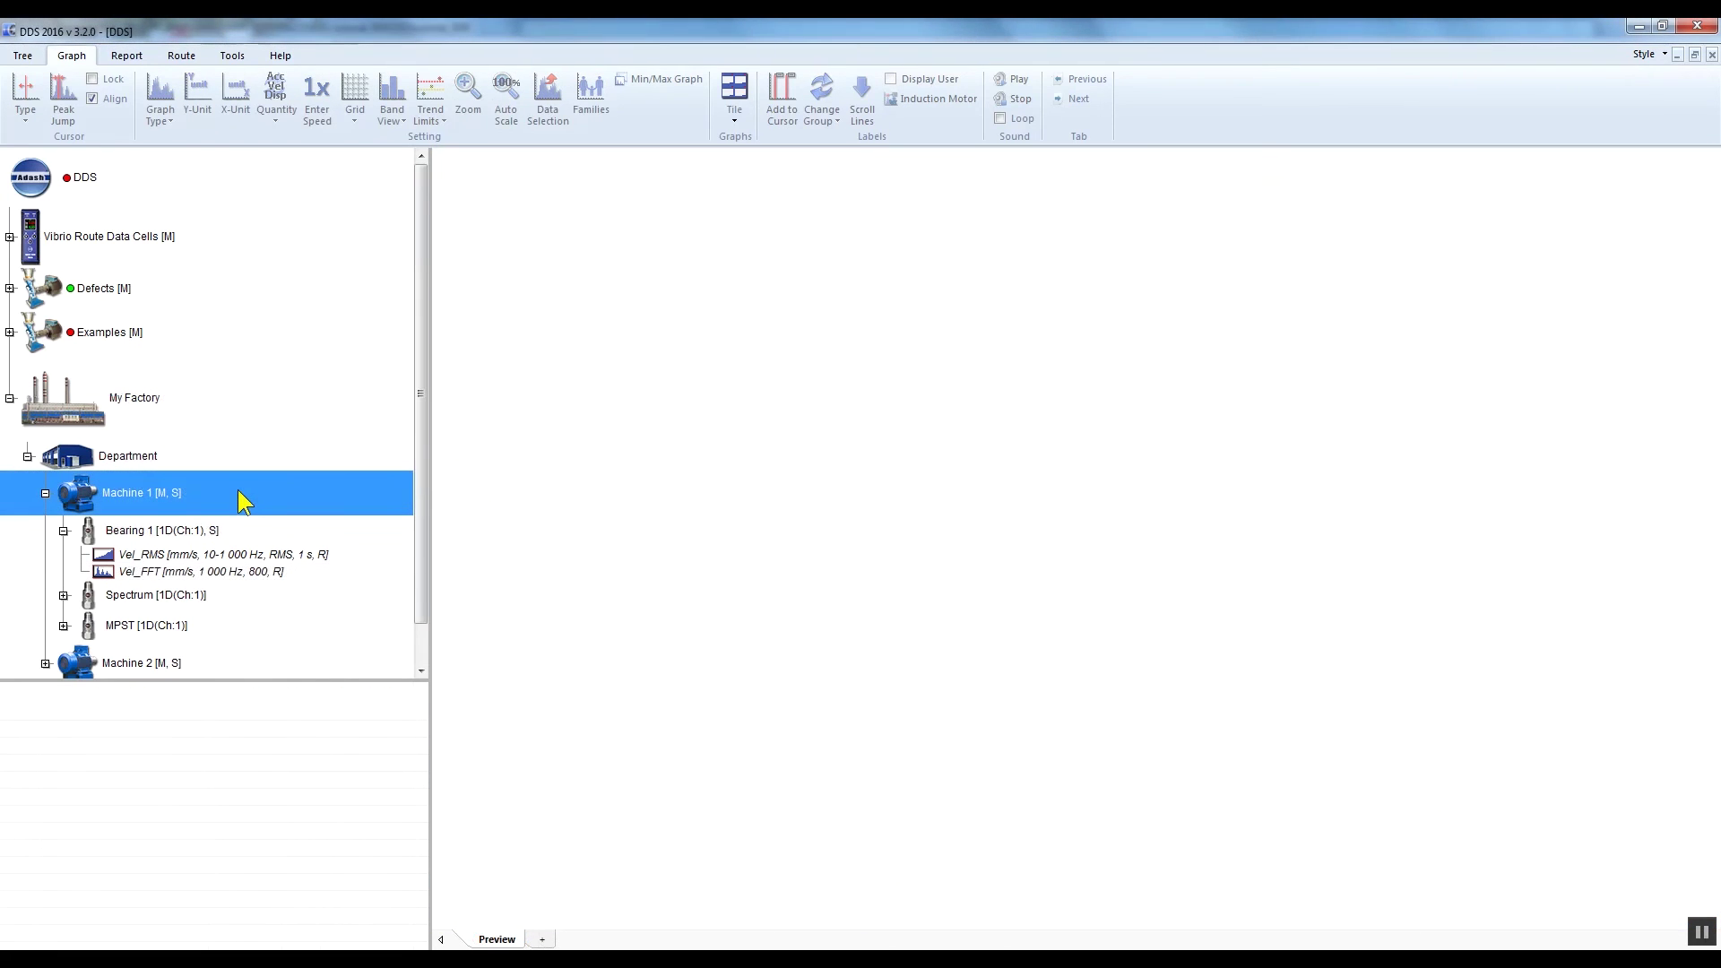
left_click(143, 461)
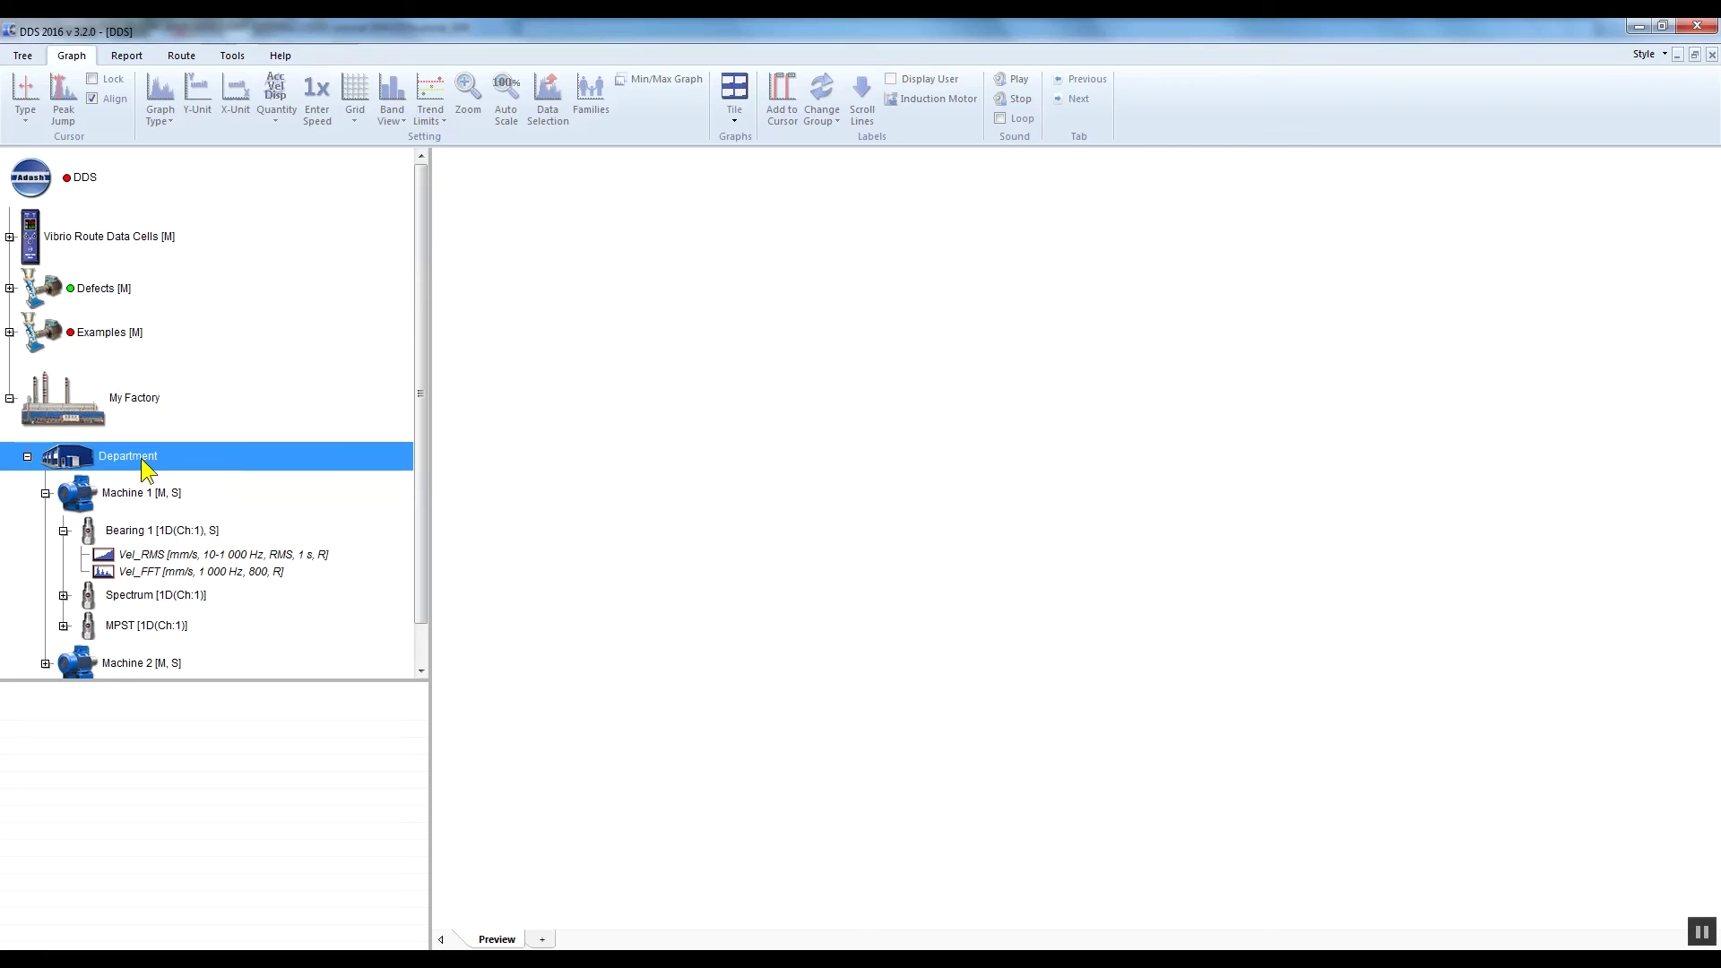
left_click(157, 506)
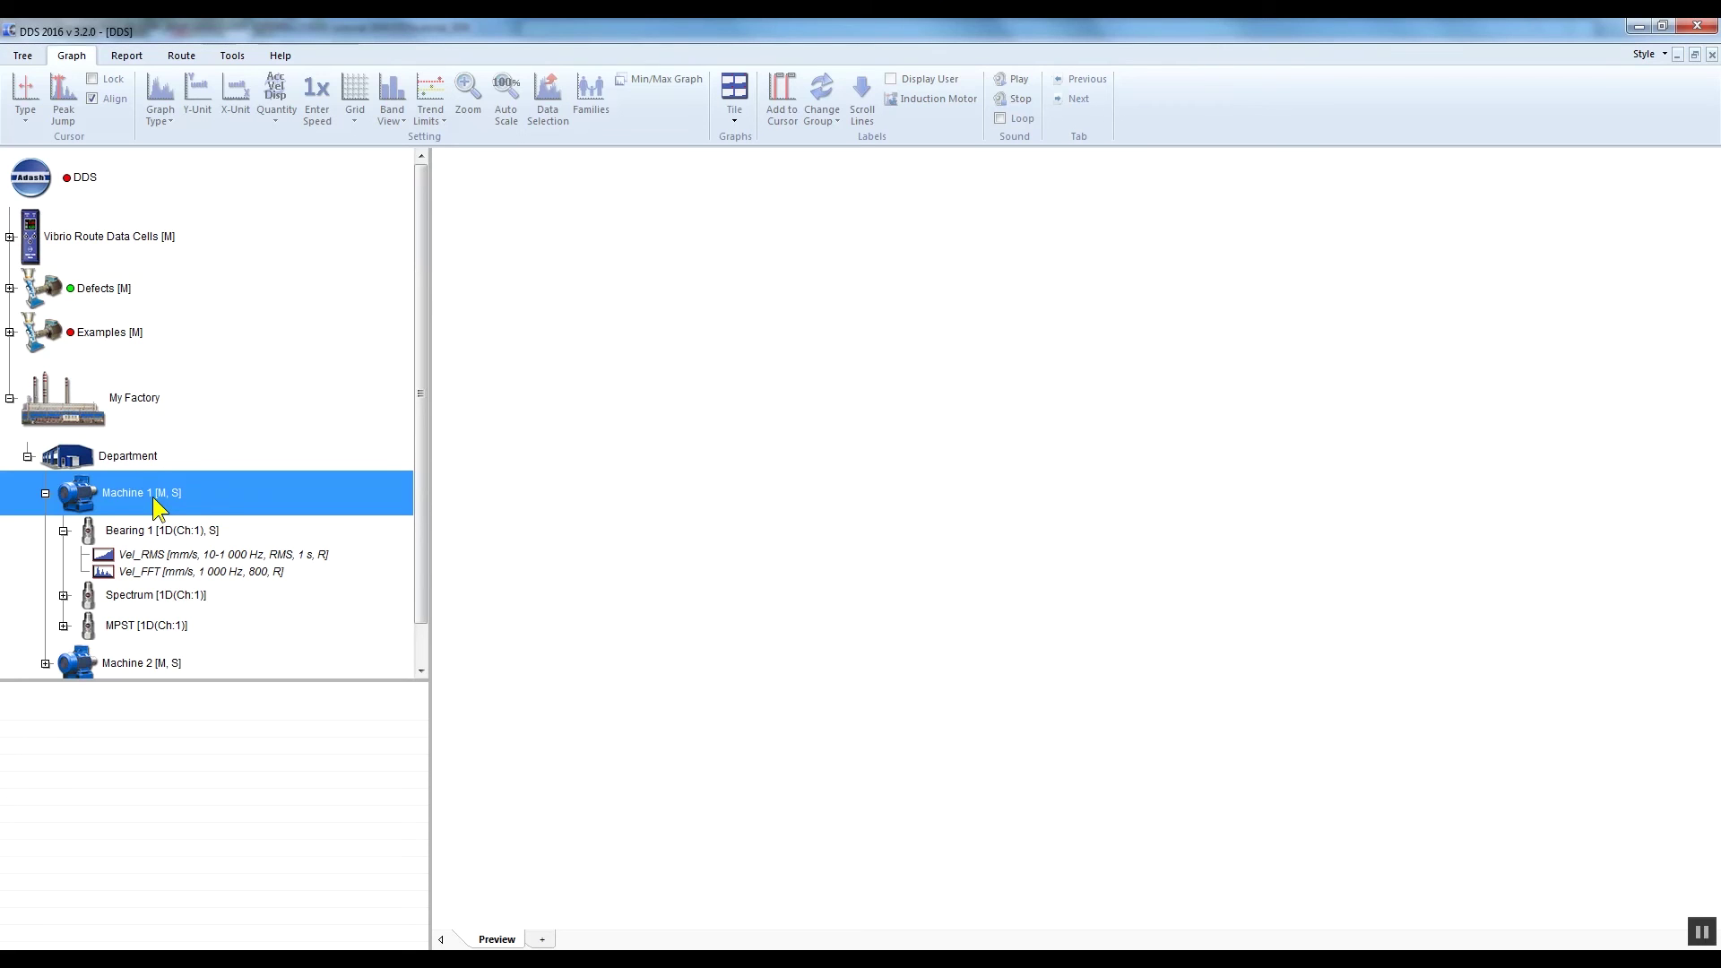
- Add a 'Machine speed' band to Machine 1 with Min 20 Hz and Max 30 Hz
right_click(205, 496)
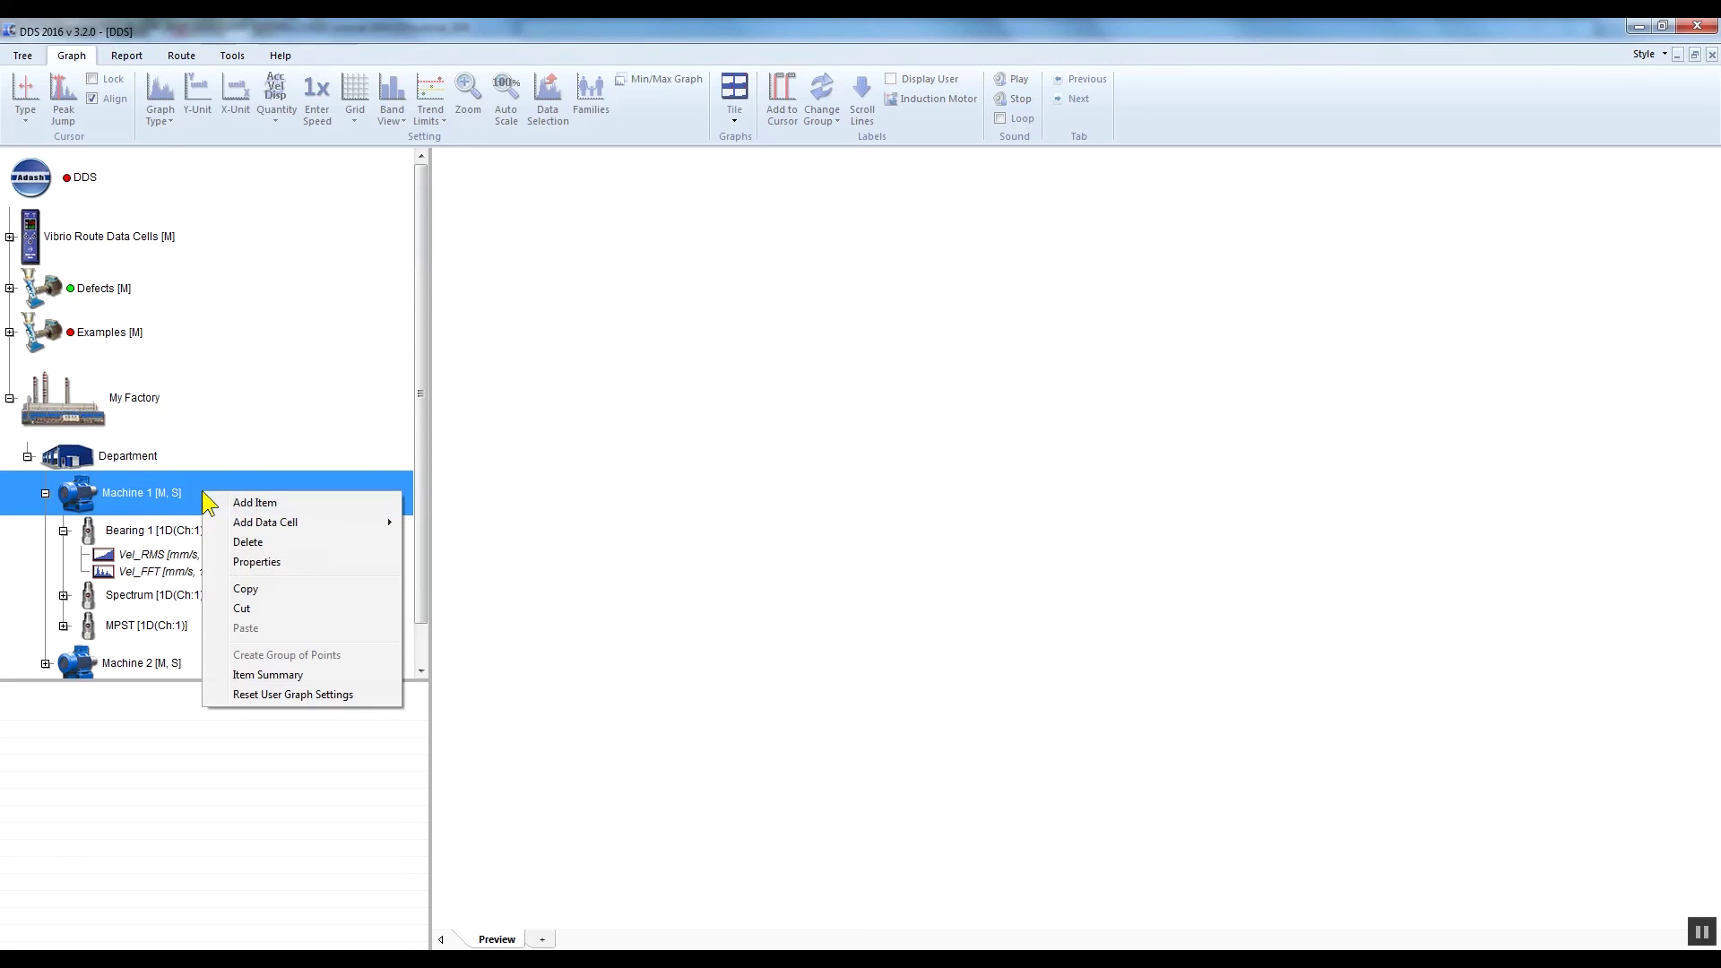
left_click(293, 560)
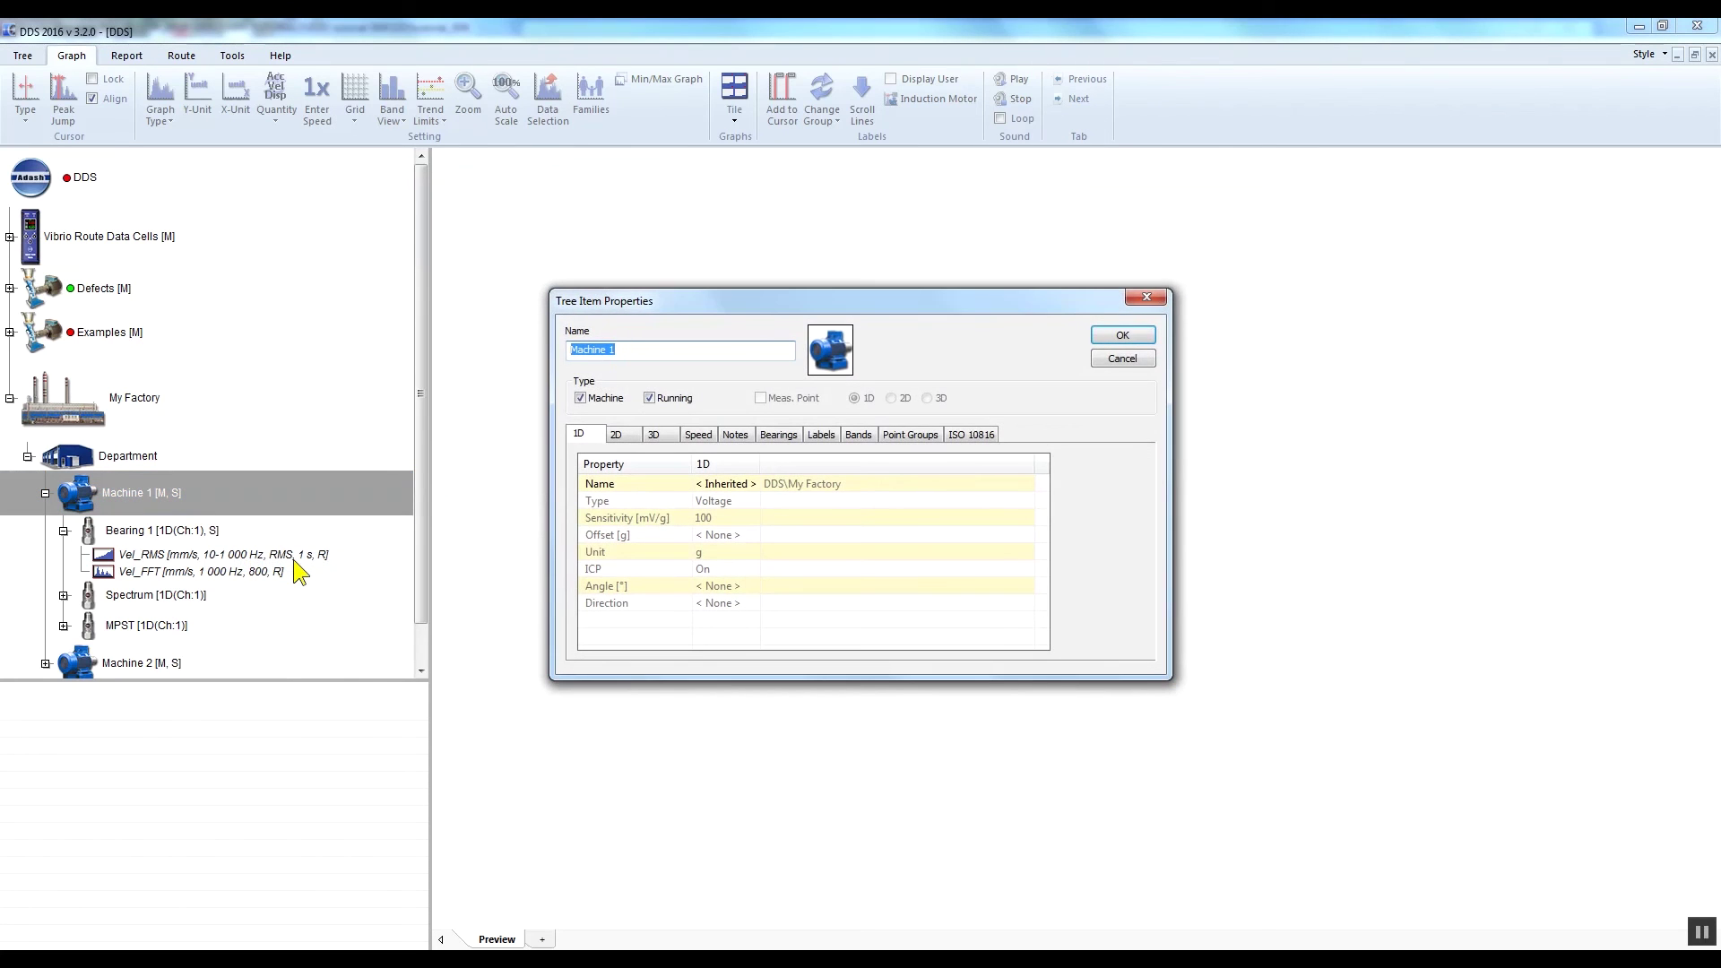
left_click(858, 434)
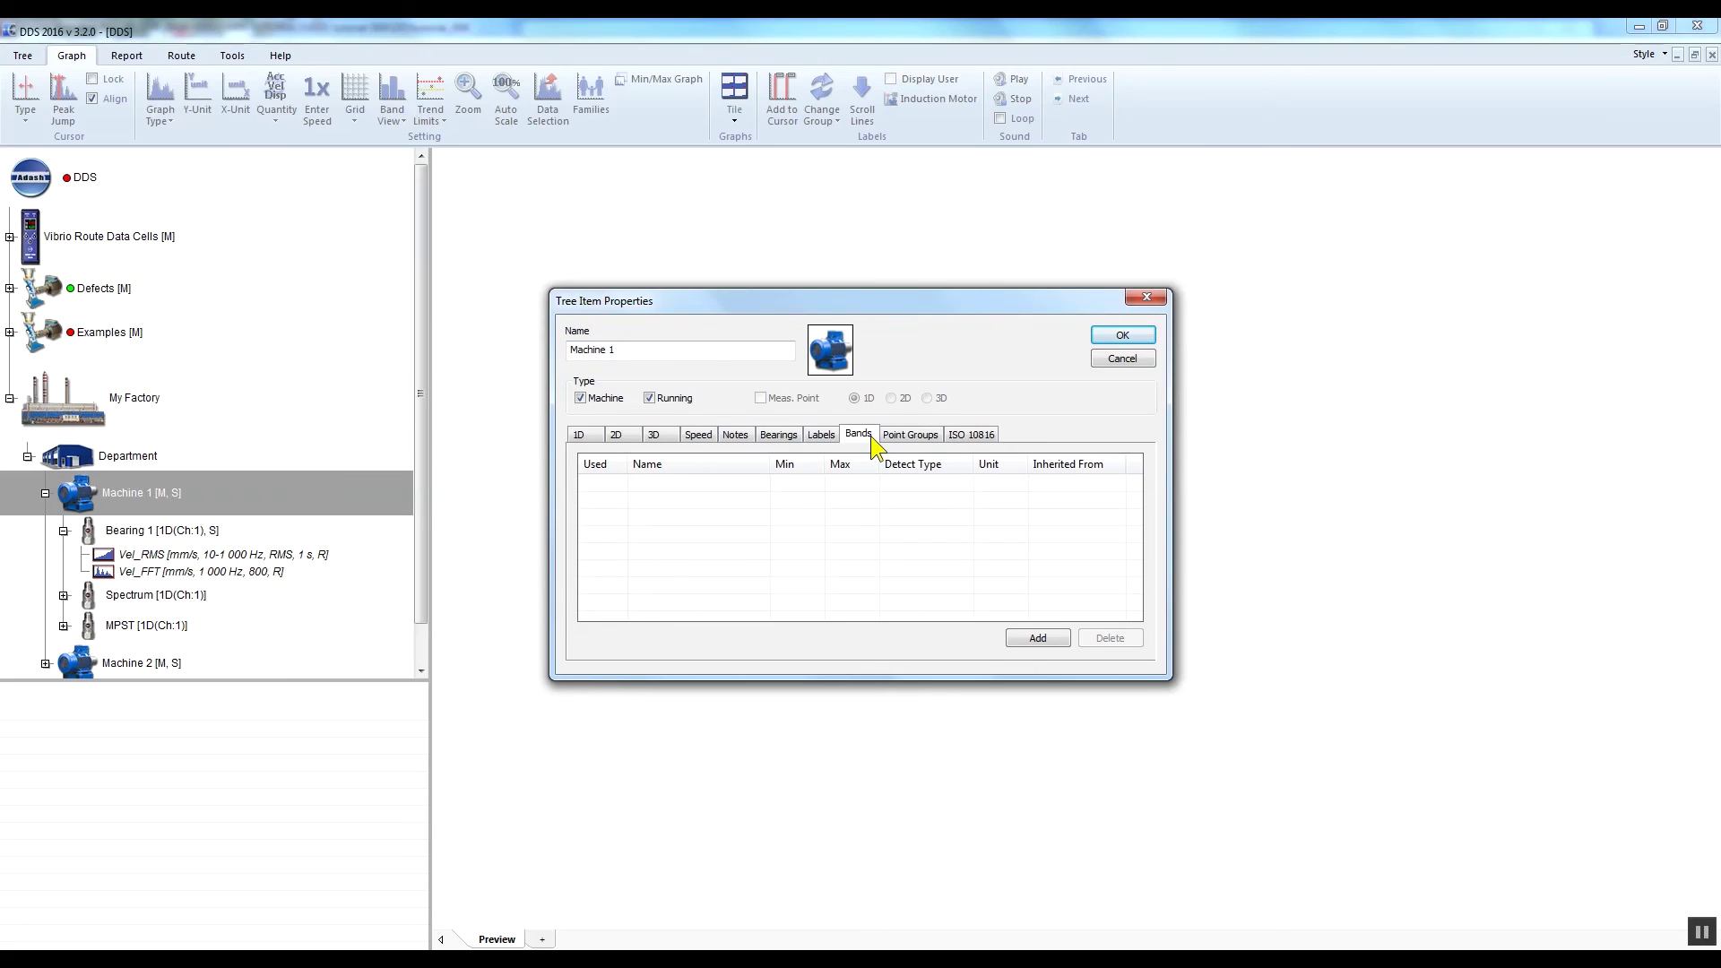
left_click(1064, 637)
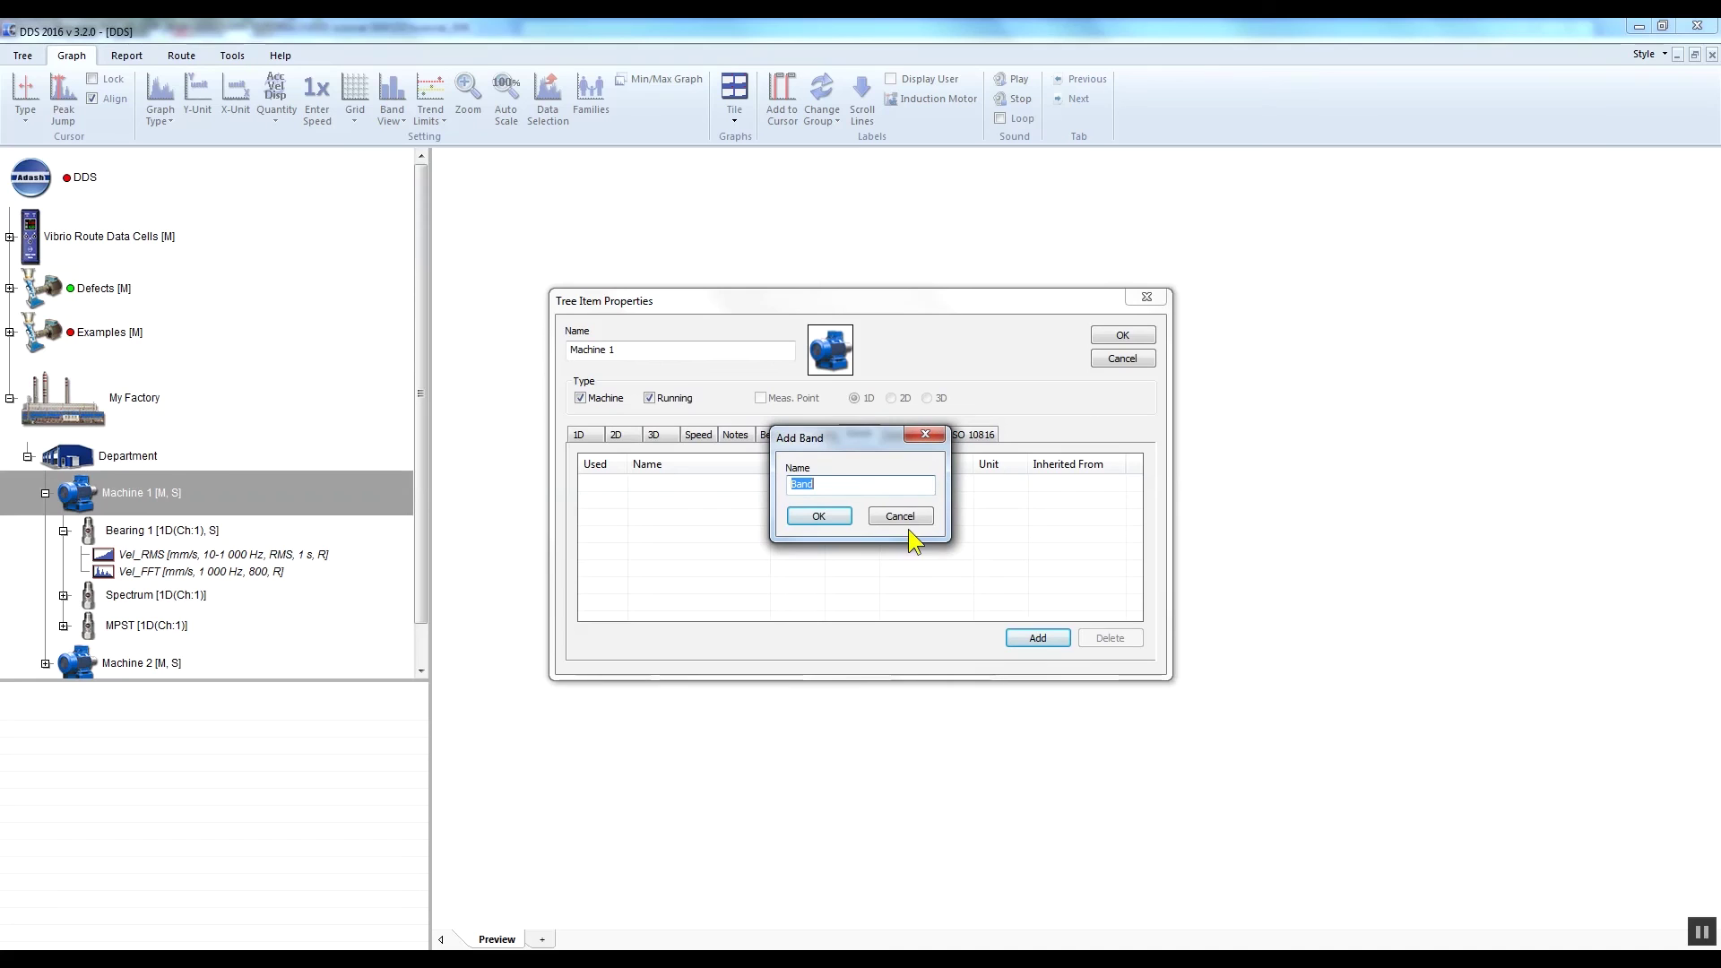
type("Machine ")
type("speed")
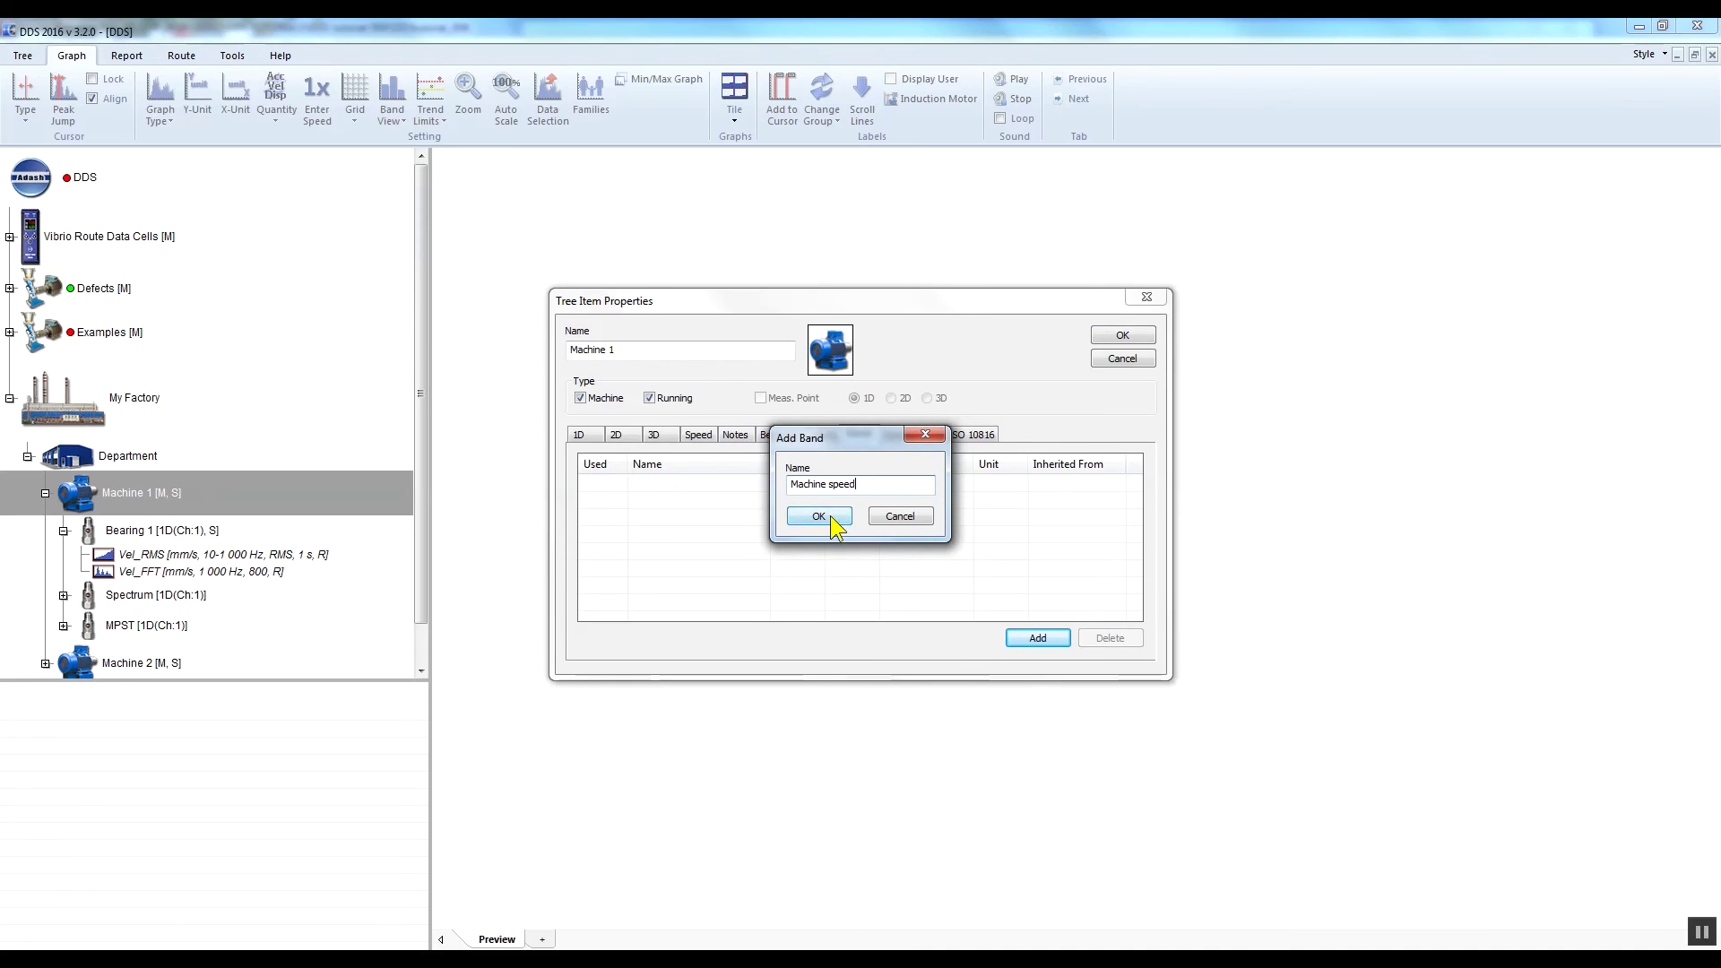
left_click(823, 518)
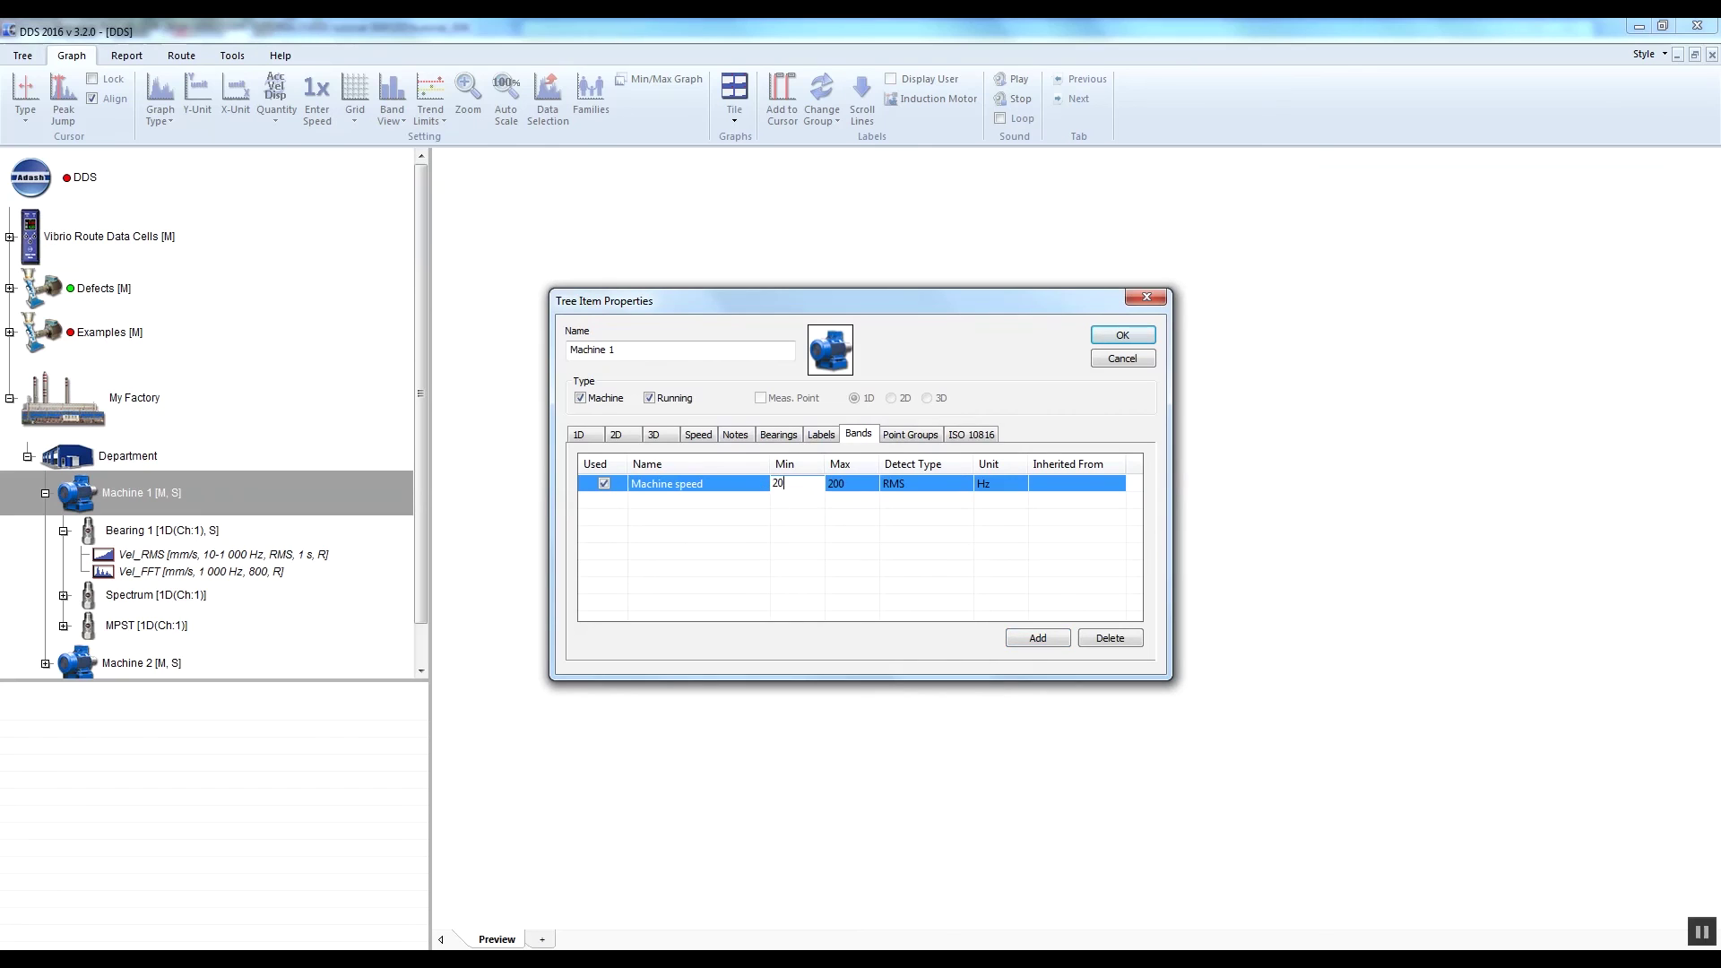
left_click(858, 488)
type("30")
key("Tab")
left_click(1138, 336)
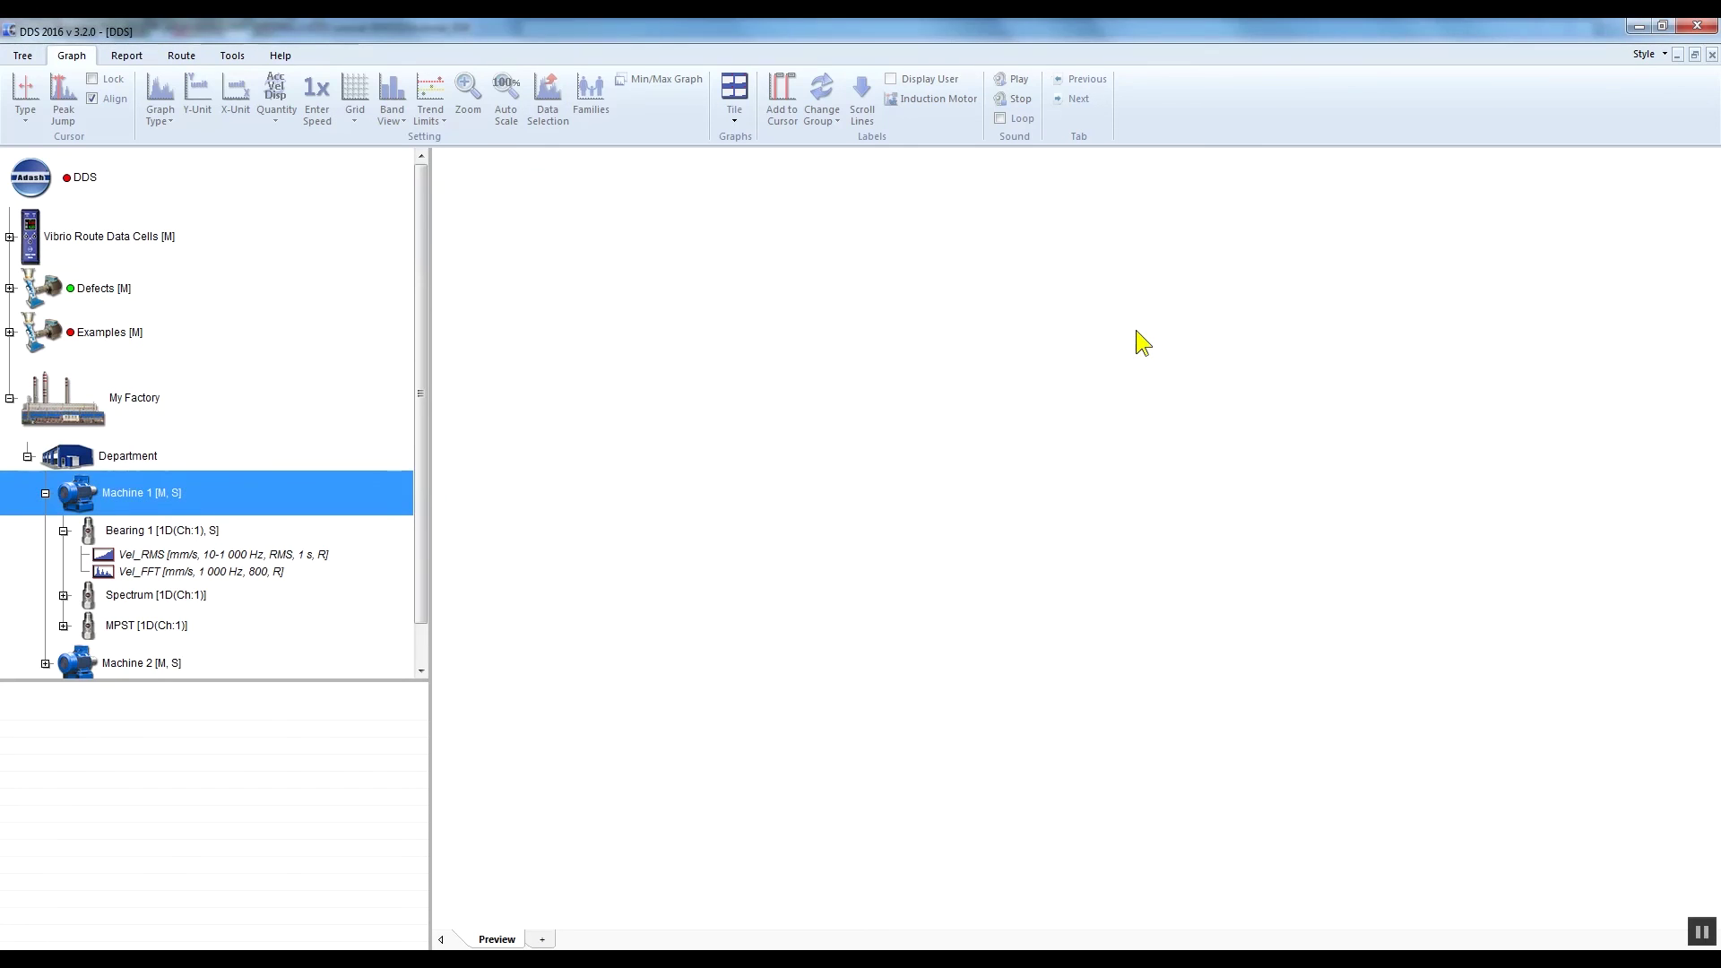
- Verify Vel_FFT lists the inherited 20–30 Hz Machine speed band, then begin adding a band limit
left_click(229, 571)
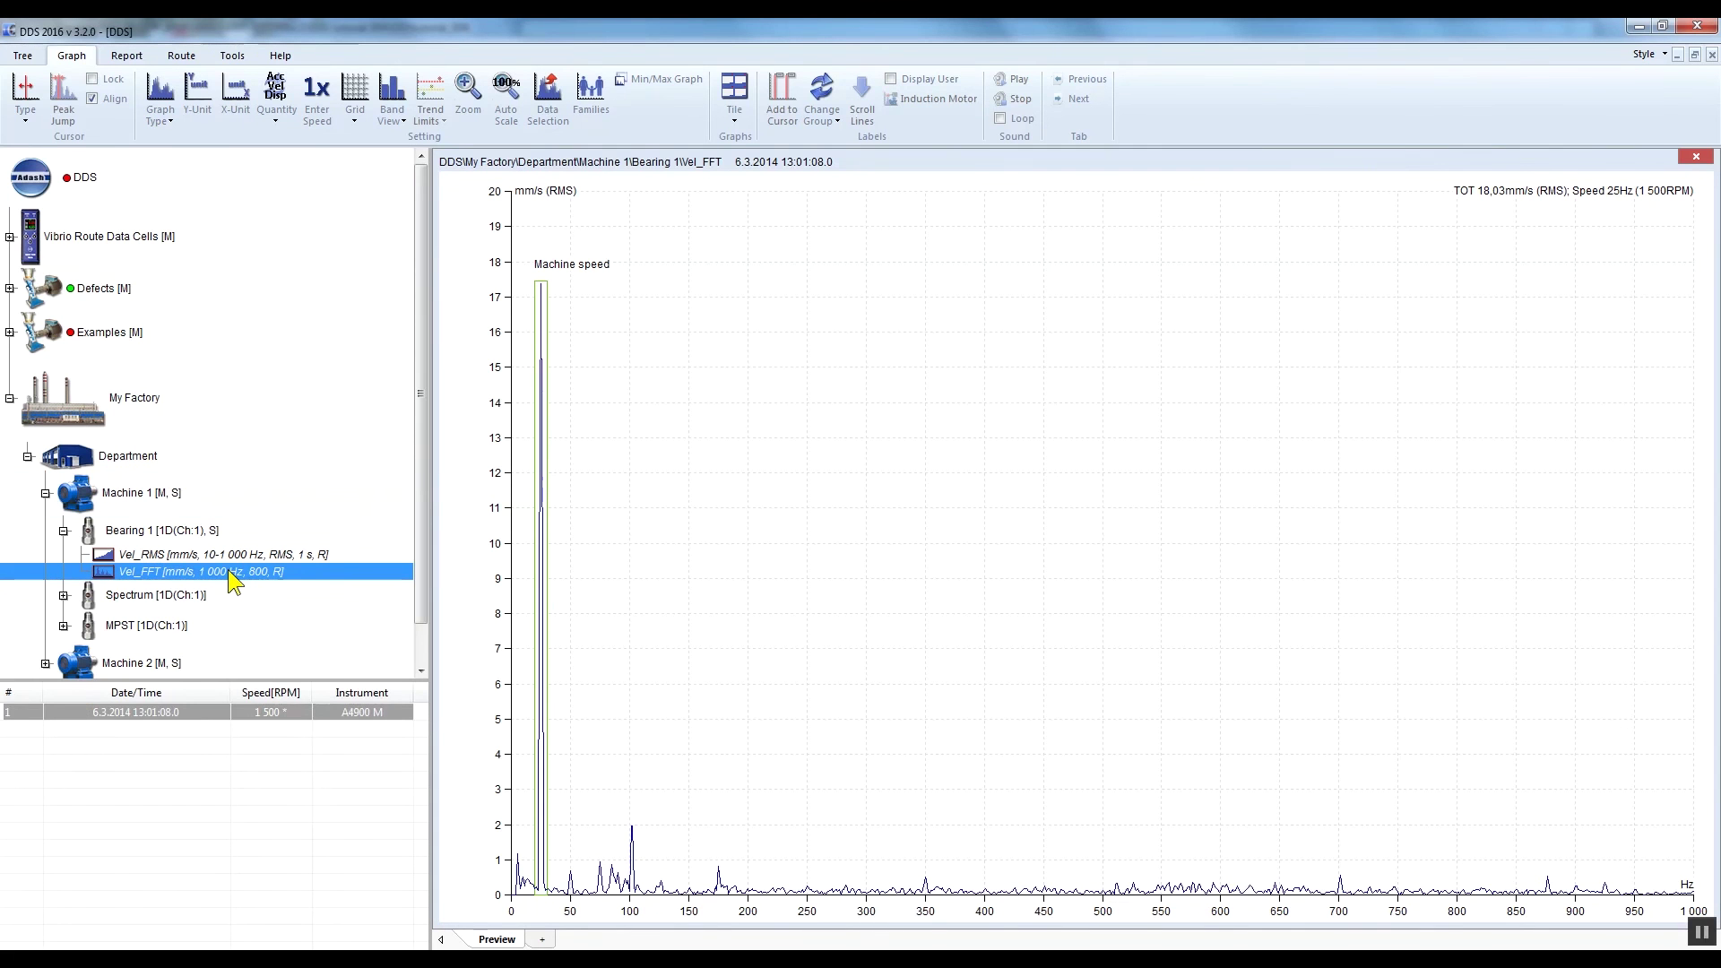
right_click(294, 564)
left_click(386, 636)
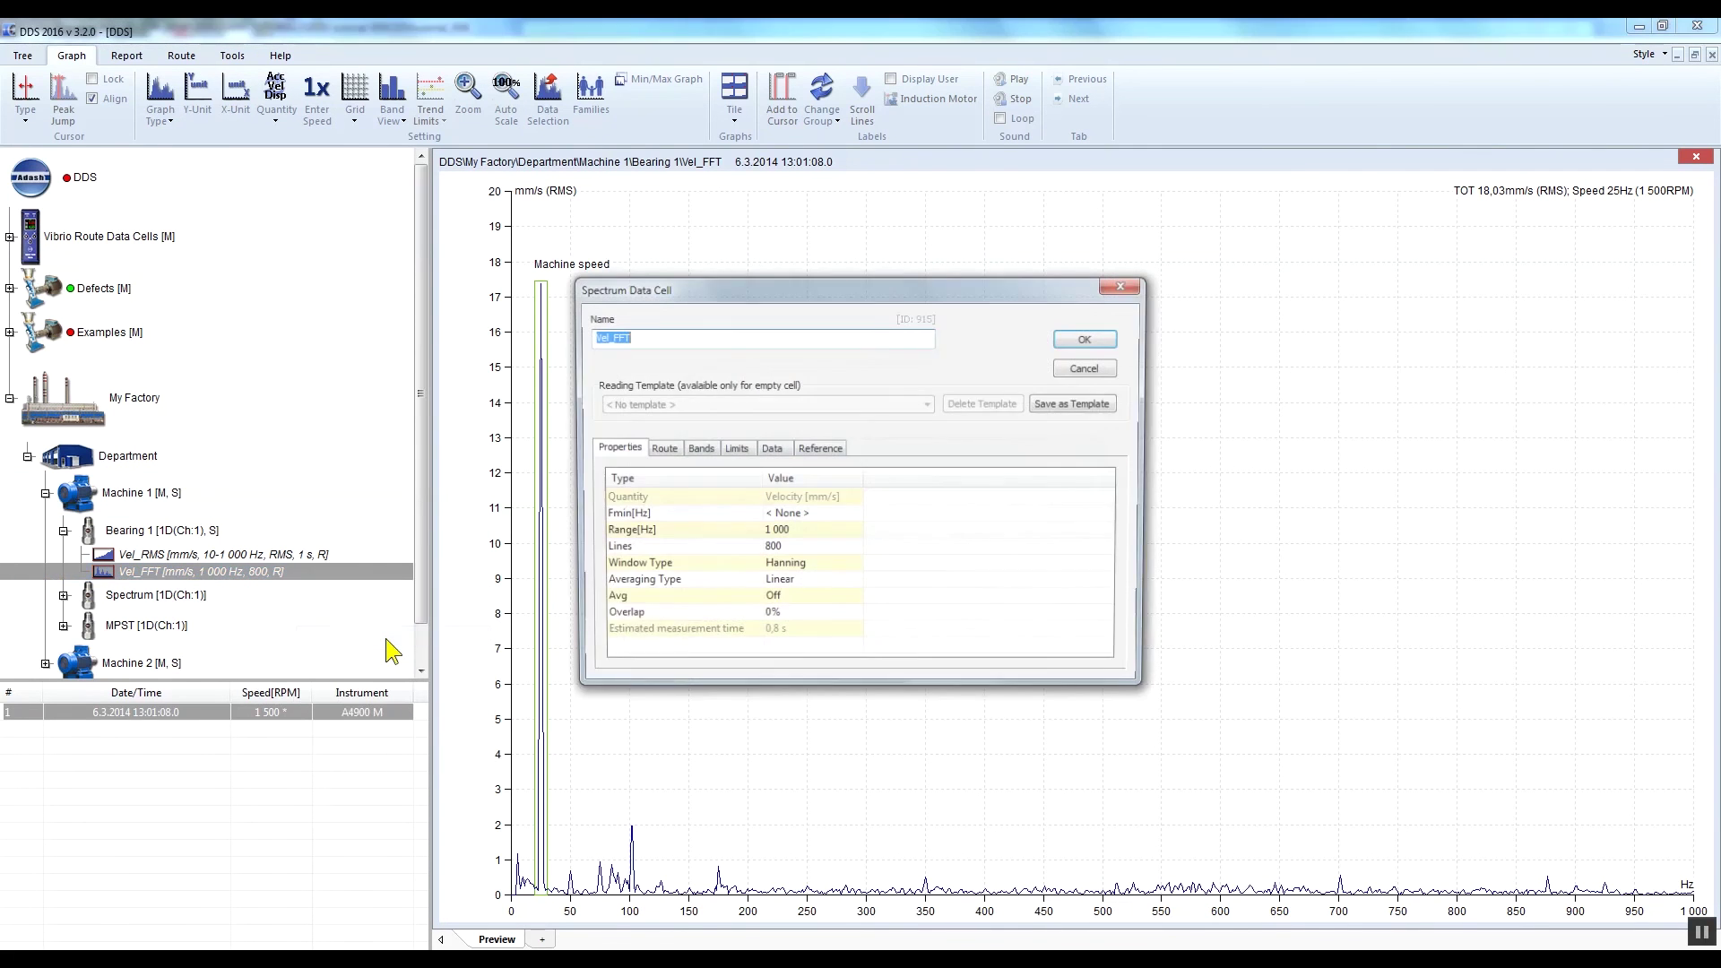
left_click(700, 450)
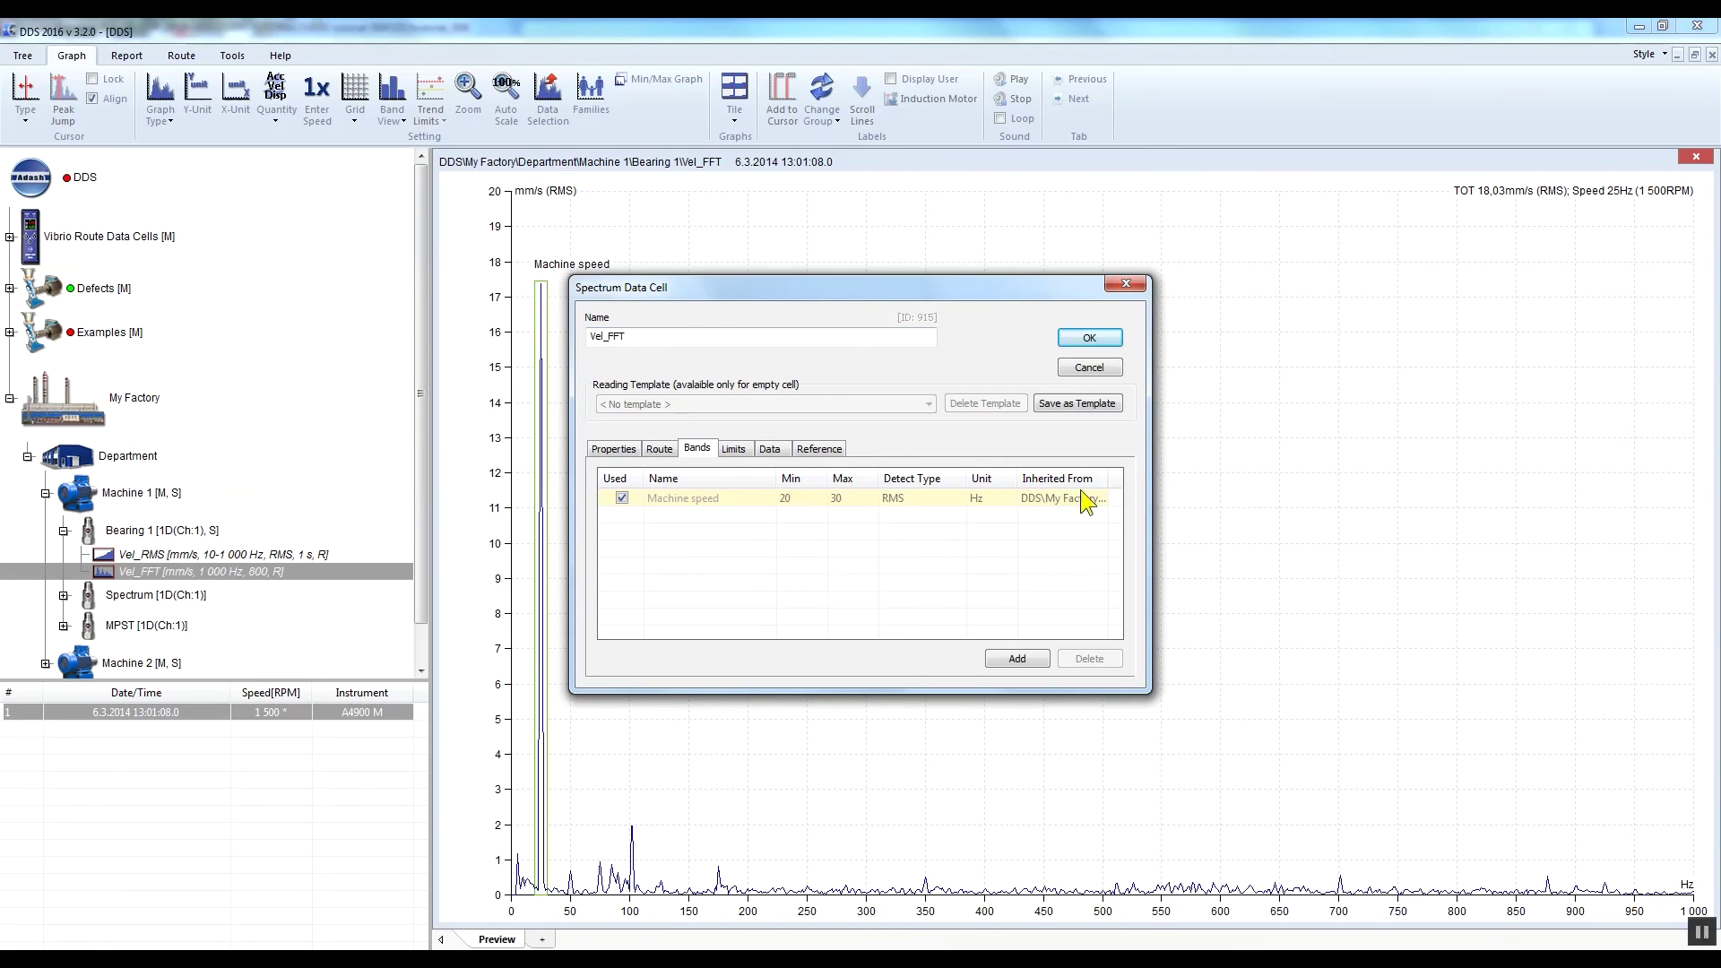
left_click(736, 449)
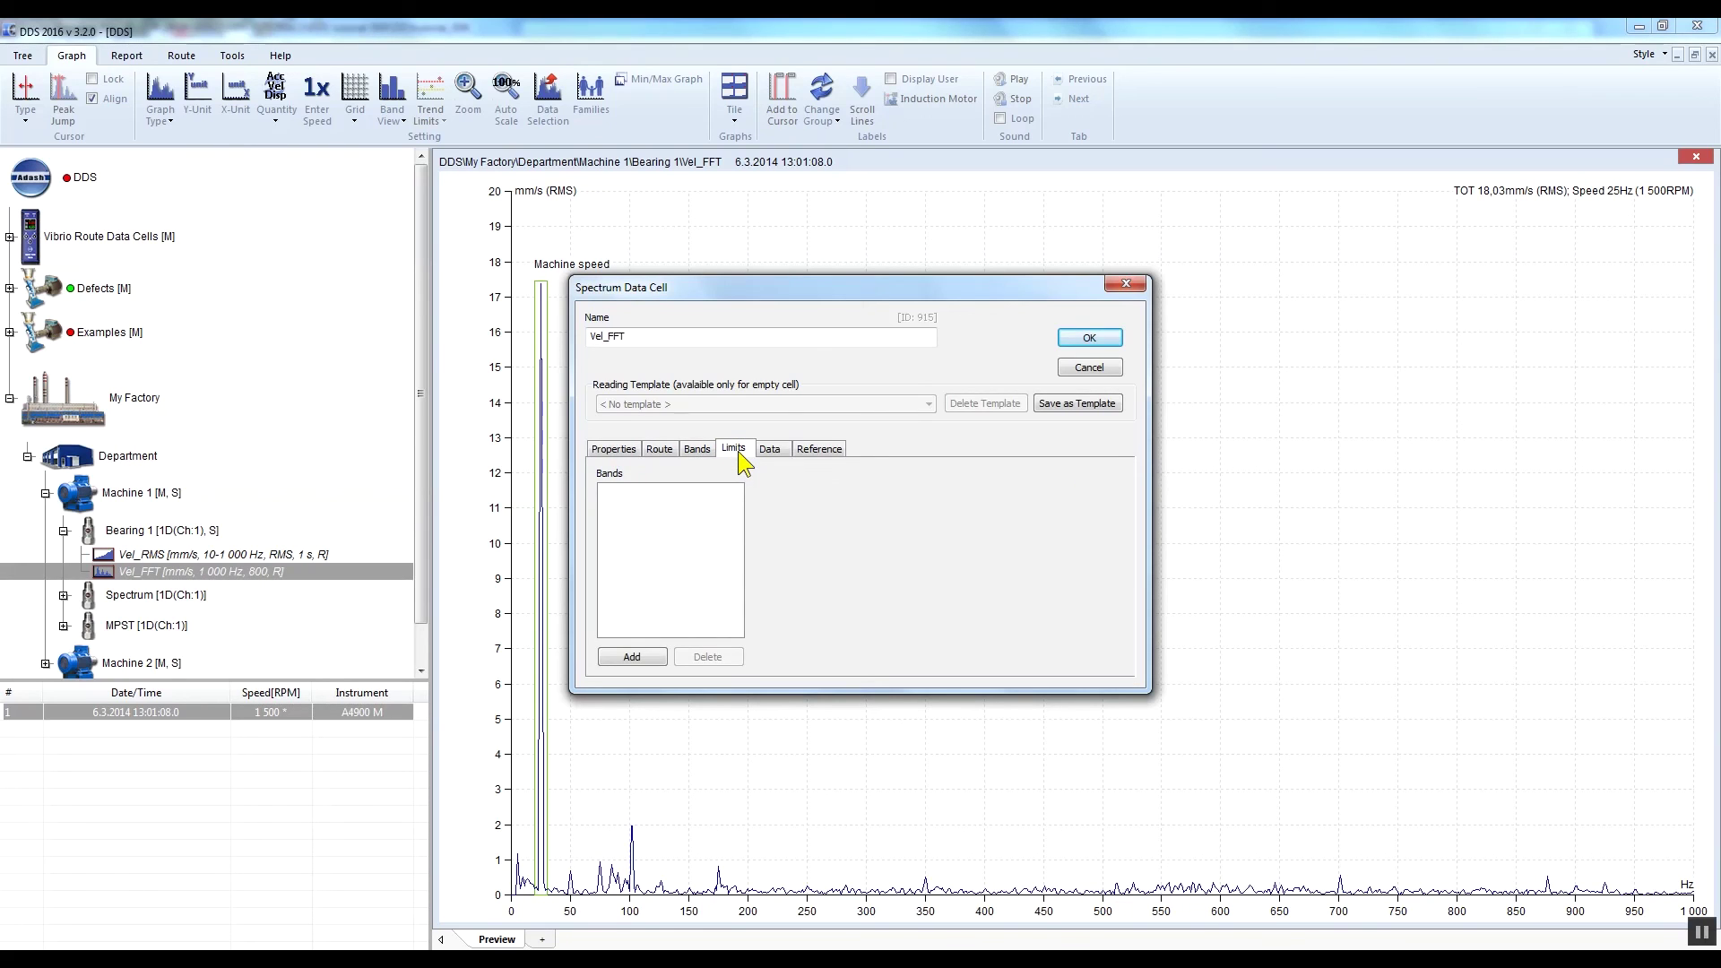
left_click(645, 660)
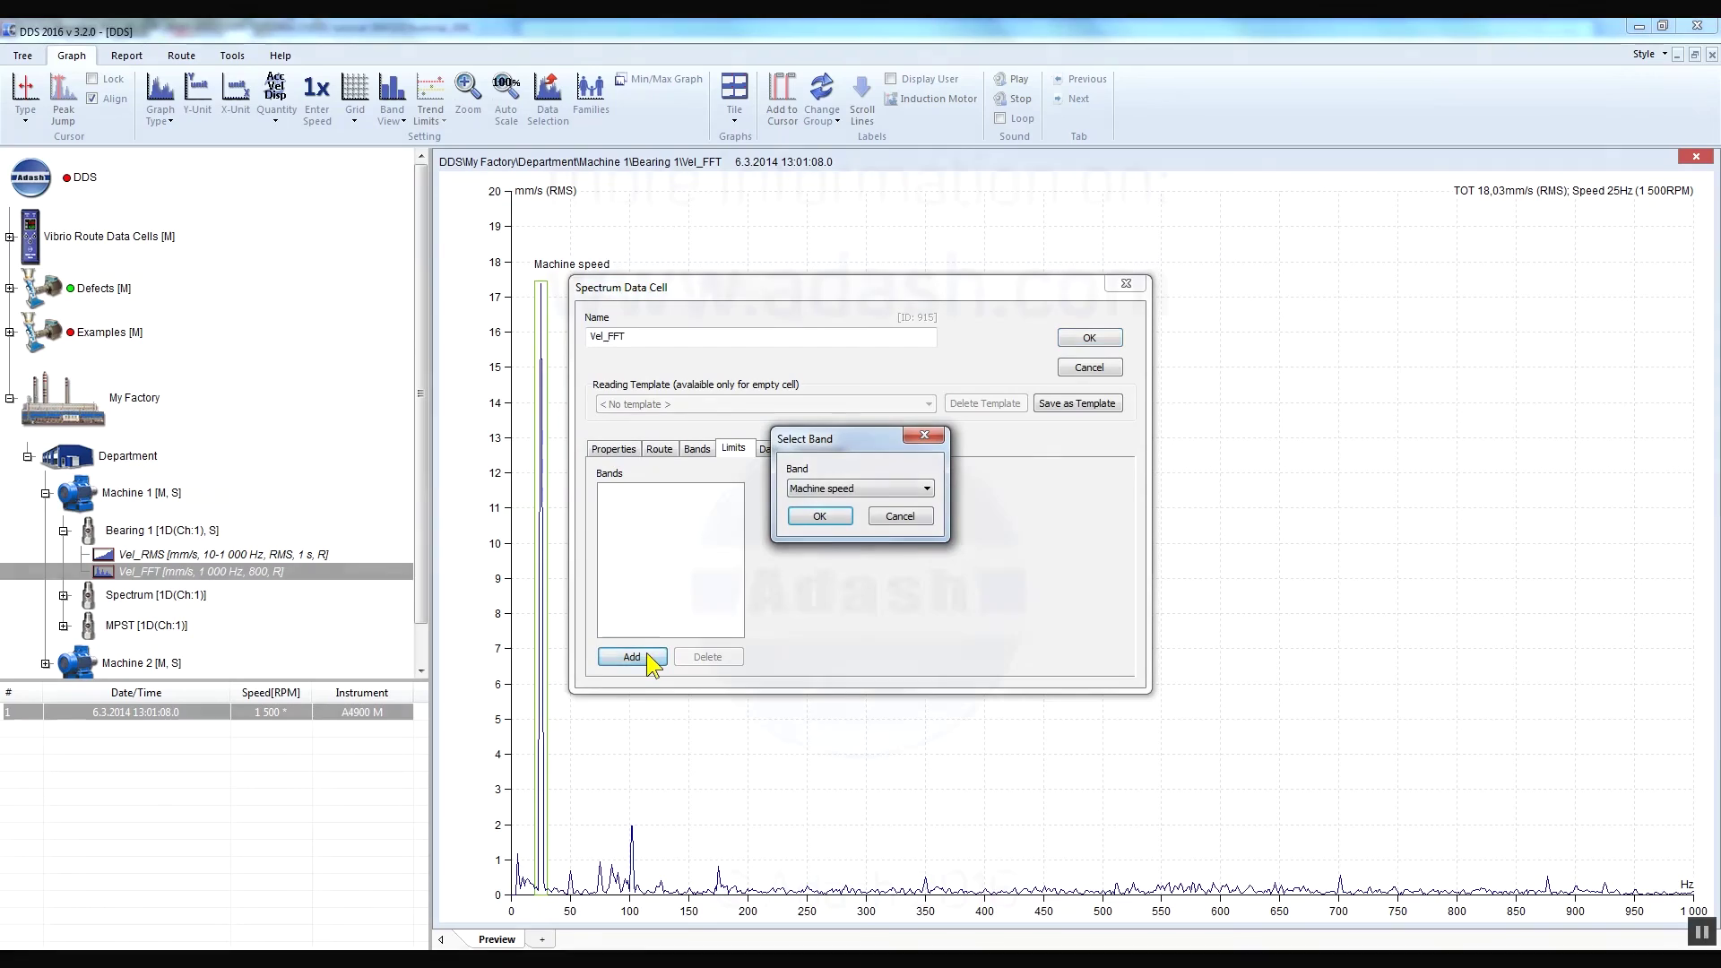